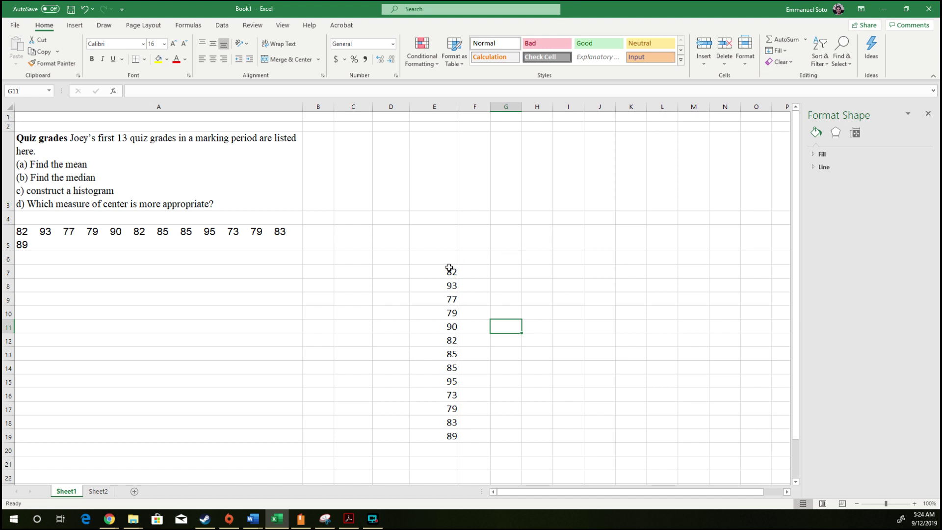
scroll(440, 278, "down", 1)
scroll(439, 275, "up", 1)
scroll(447, 269, "down", 2)
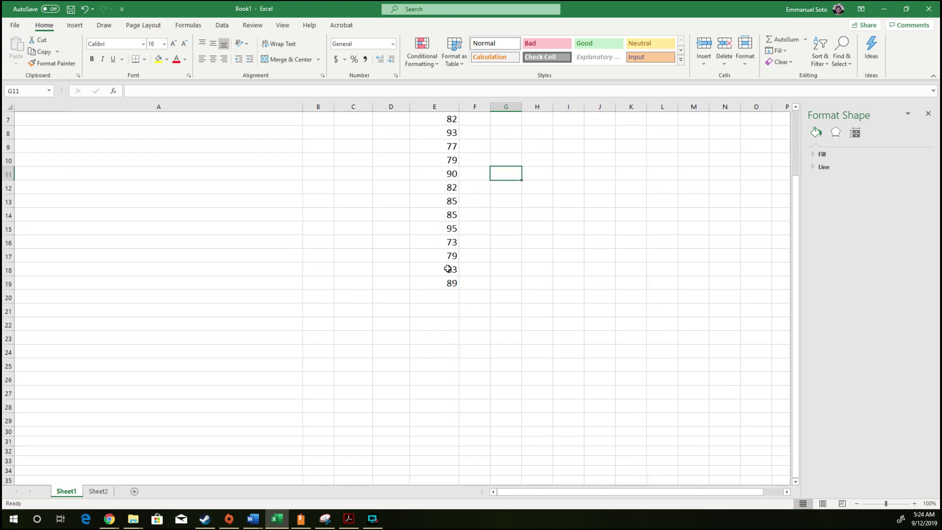
scroll(451, 260, "up", 2)
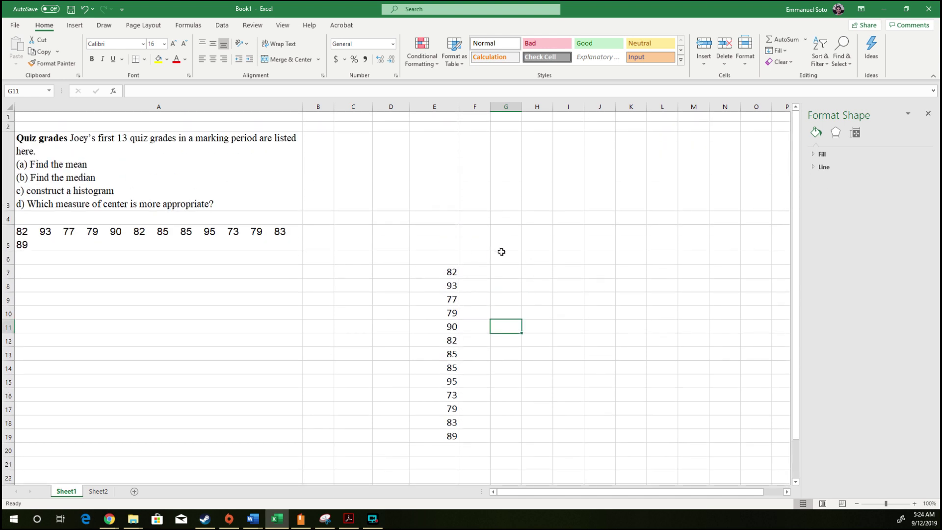
Label cells B6 and B7 as Mean and Median, and widen column B to fit the labels
left_click(313, 256)
type("Mean")
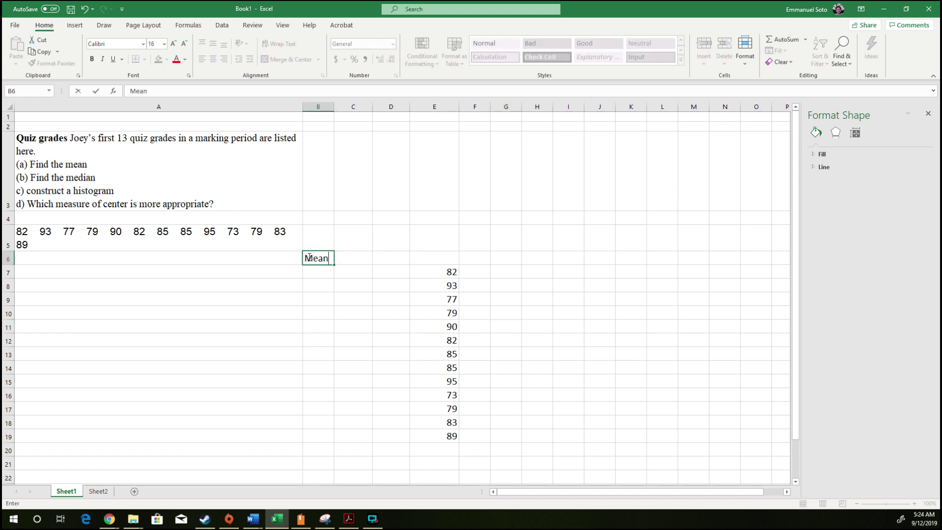
key("Return")
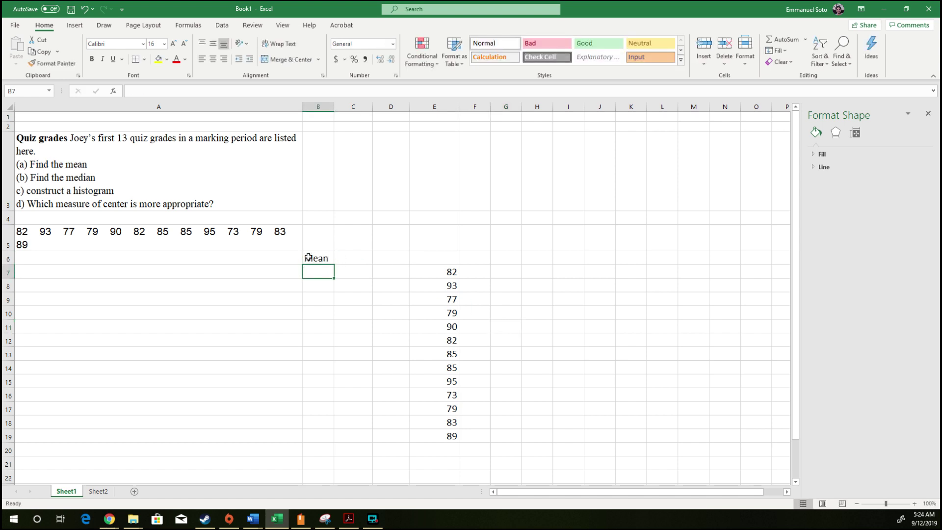
type("Median")
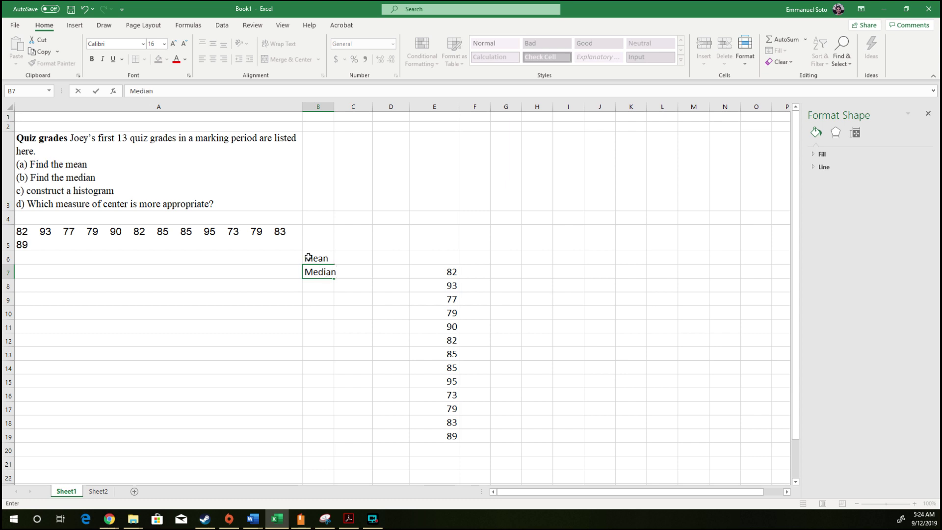
left_click(336, 302)
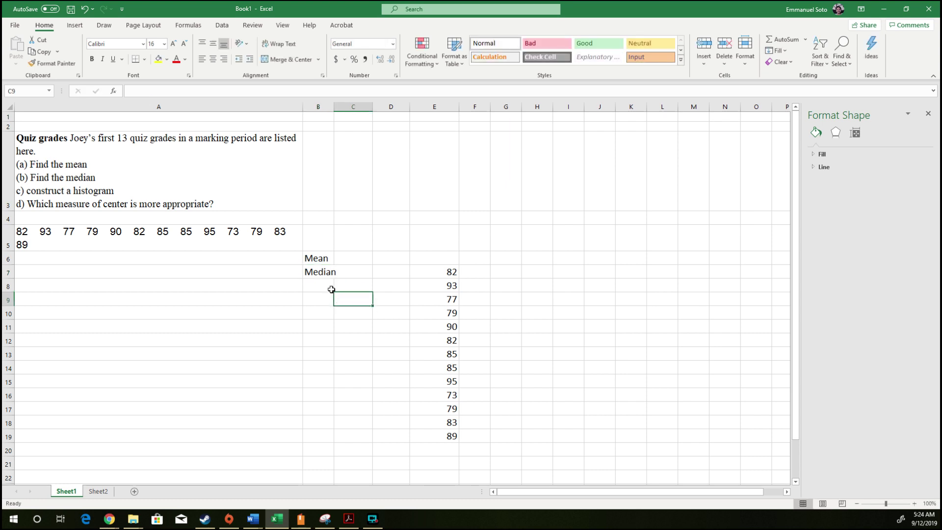
left_click(322, 270)
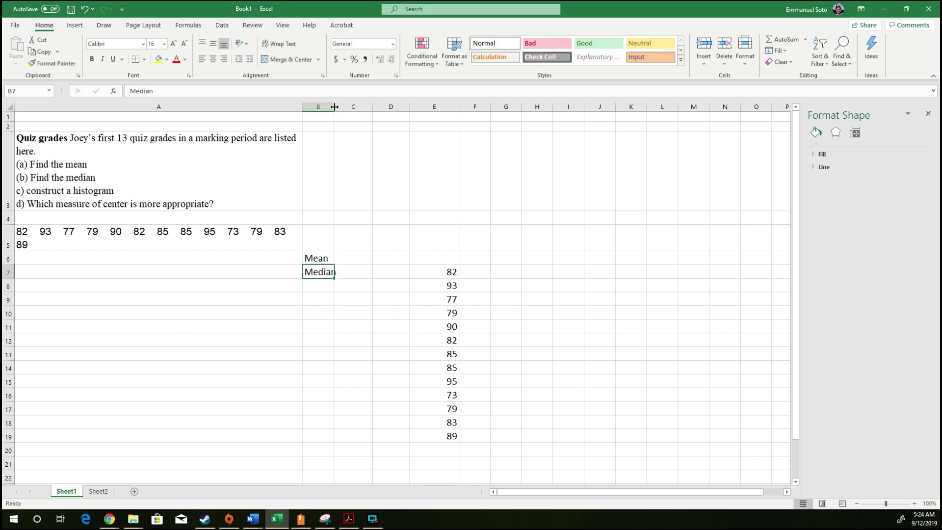
mouse_move(333, 106)
left_mouse_down()
mouse_move(370, 107)
mouse_move(351, 106)
left_mouse_up()
Calculate the mean of the quiz grades in cell C6 with an AVERAGE formula over E7:E19
left_click(365, 272)
left_click(372, 259)
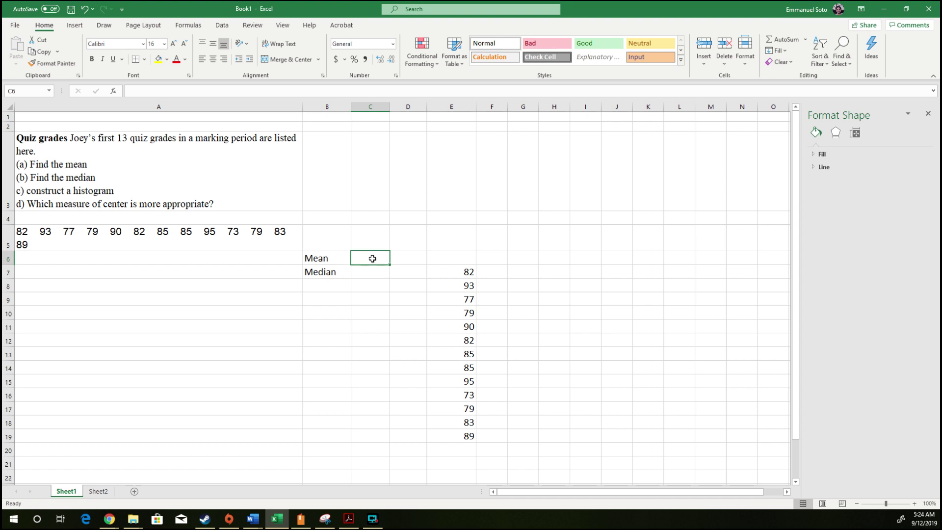
type("=")
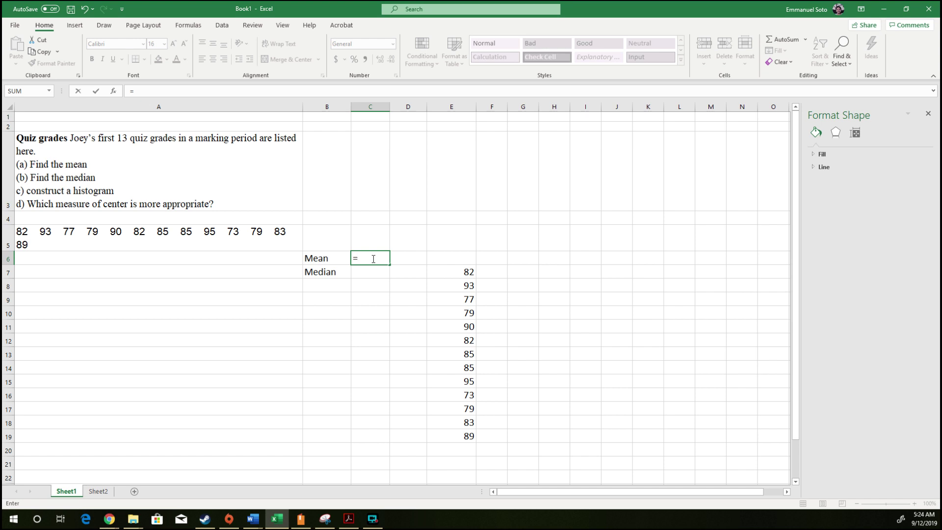
type("average")
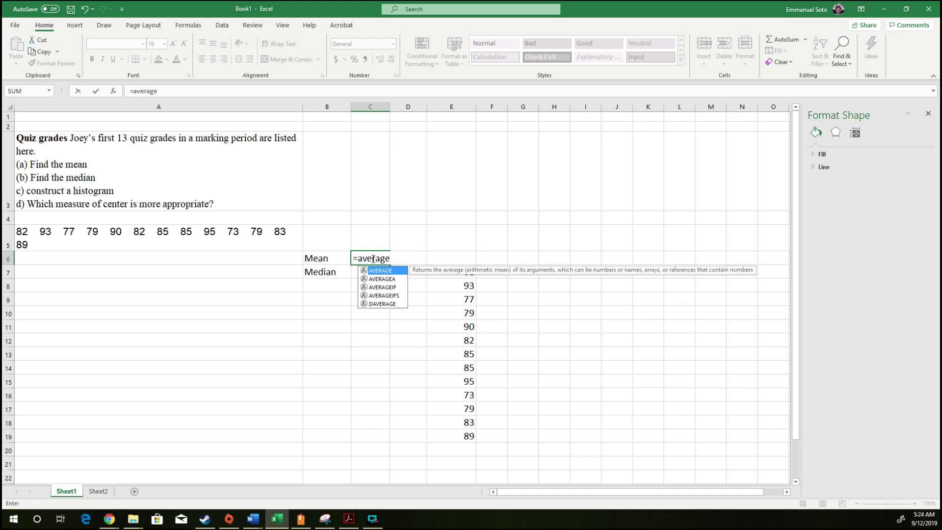
type("(")
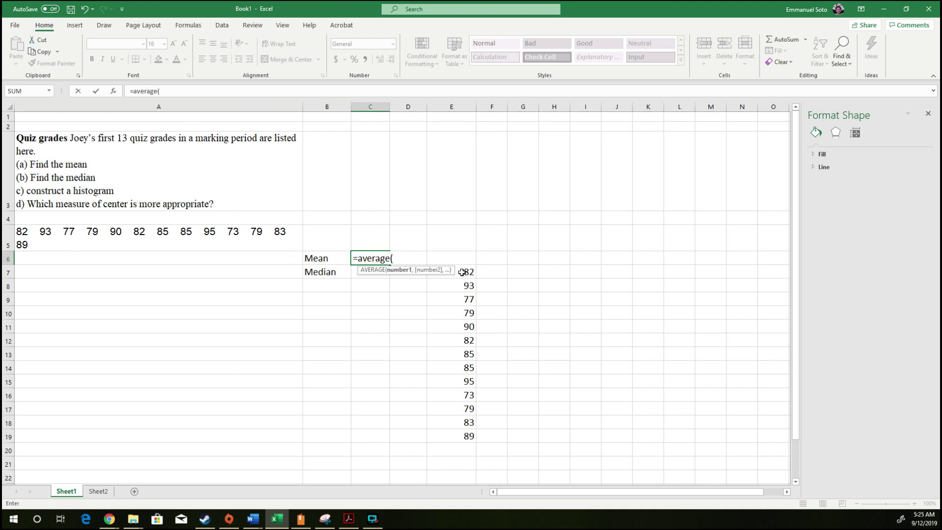
left_click_drag(466, 271, 467, 436)
key("Return")
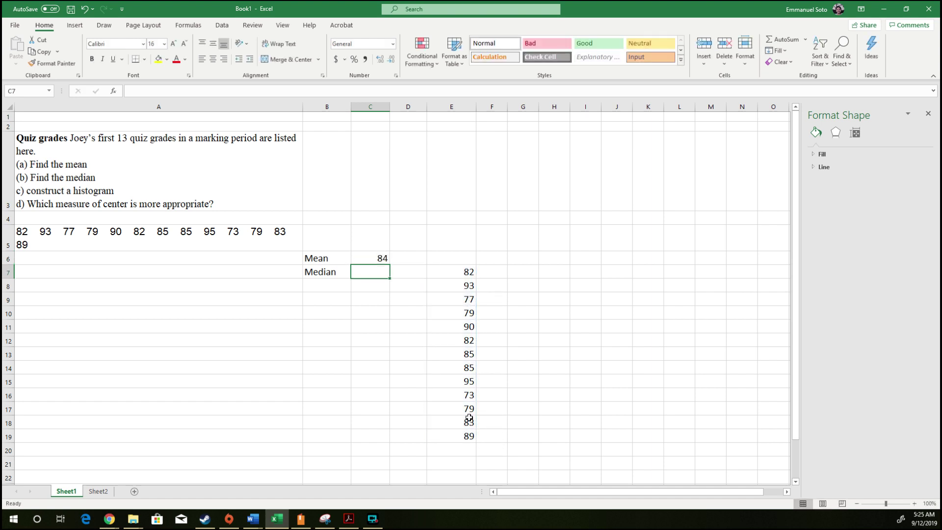
left_click(378, 258)
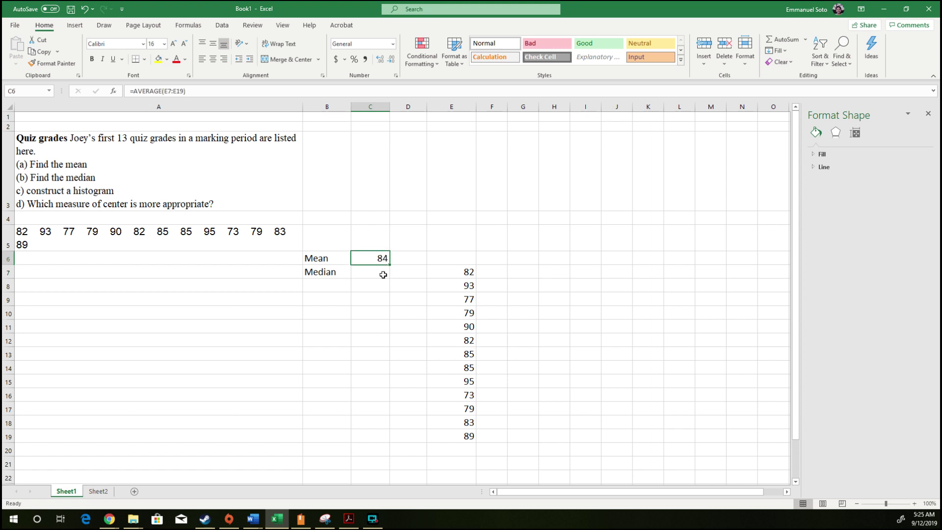
Calculate the median of the quiz grades in cell C7 with a MEDIAN formula over E7:E19
left_click(372, 274)
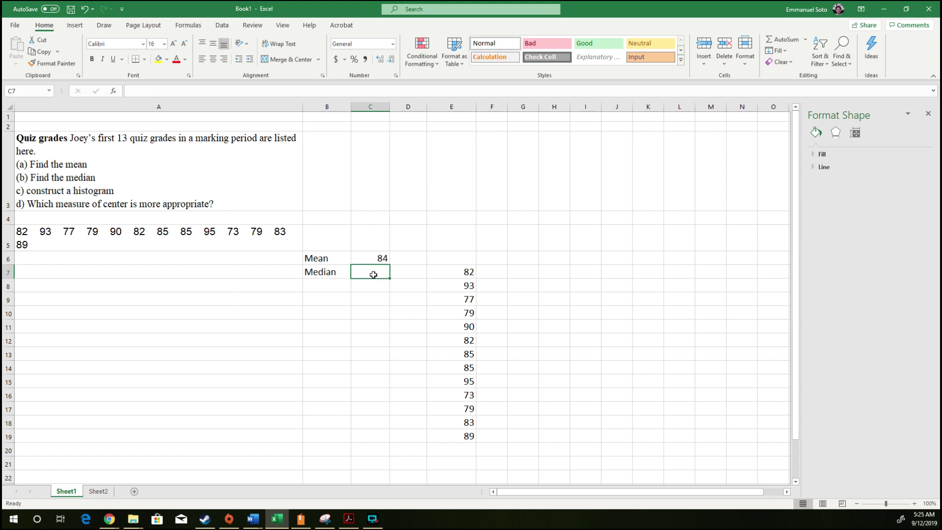
type("=")
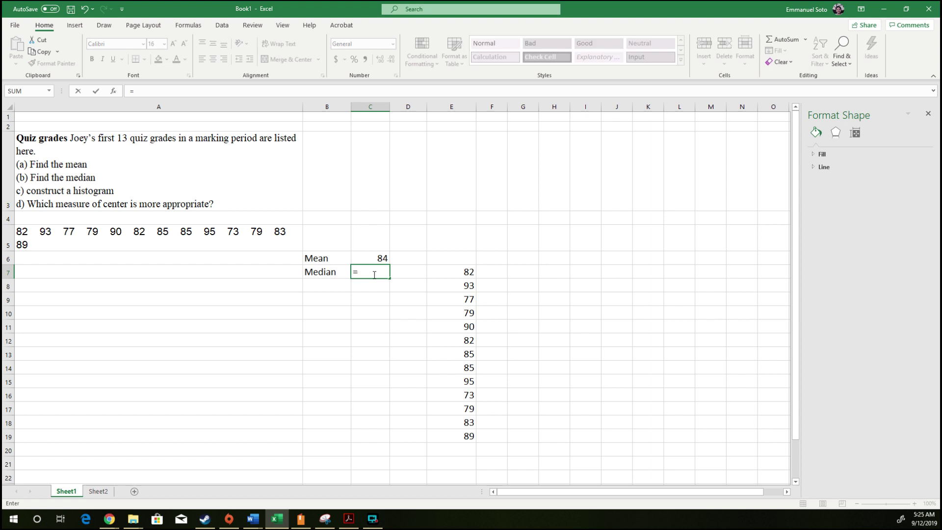
type("median")
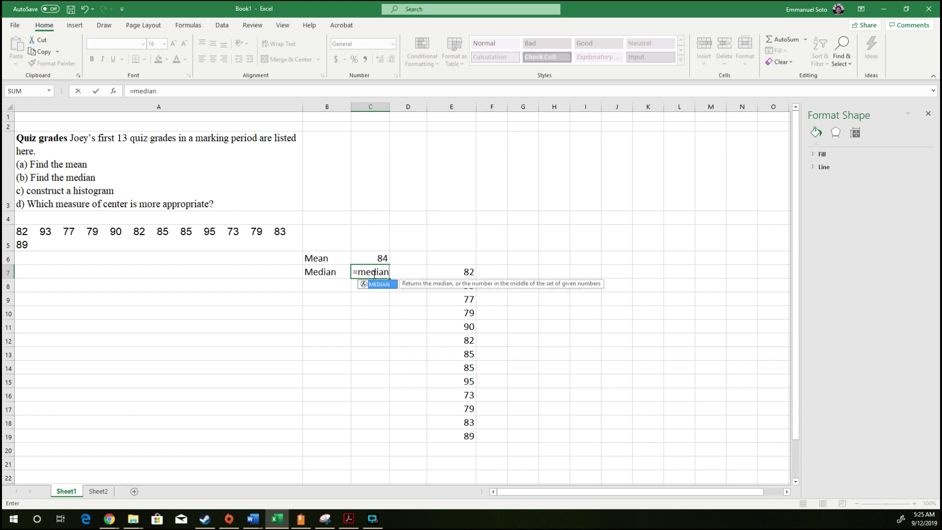
type("(")
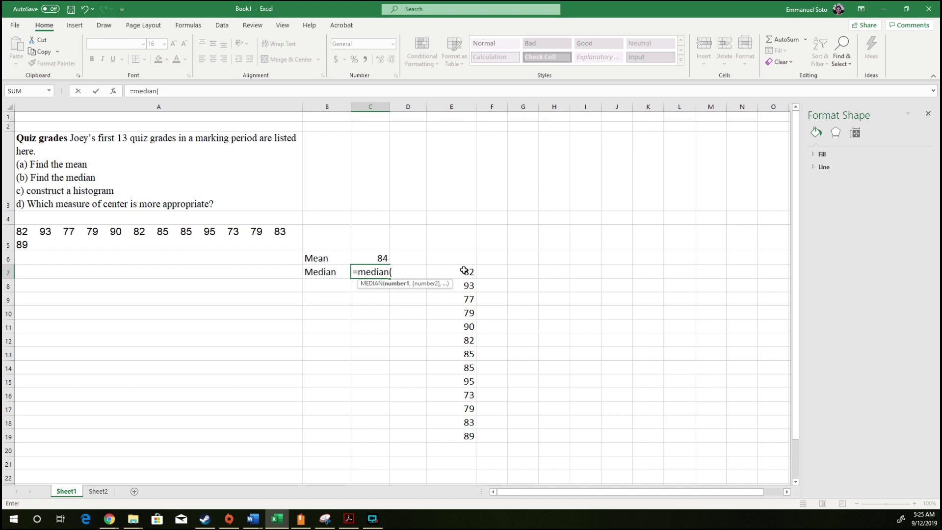
left_click_drag(463, 270, 465, 433)
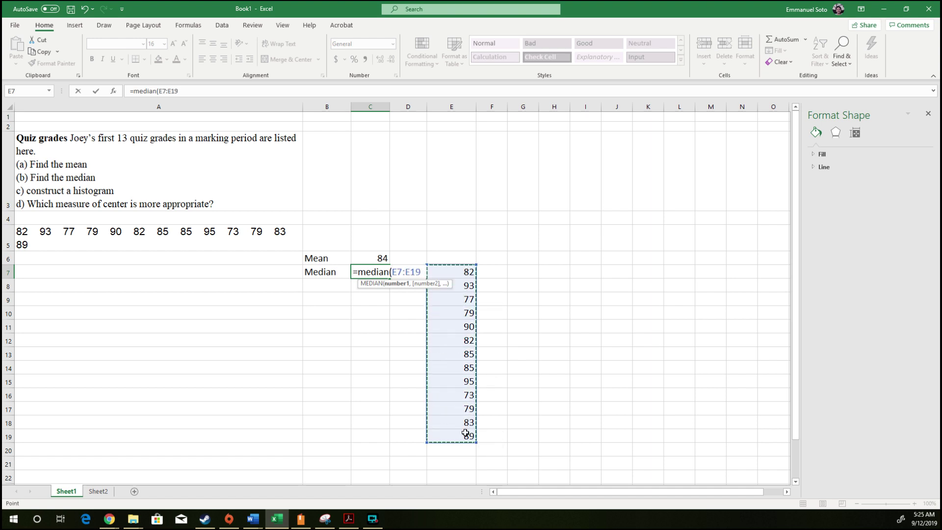
key("Return")
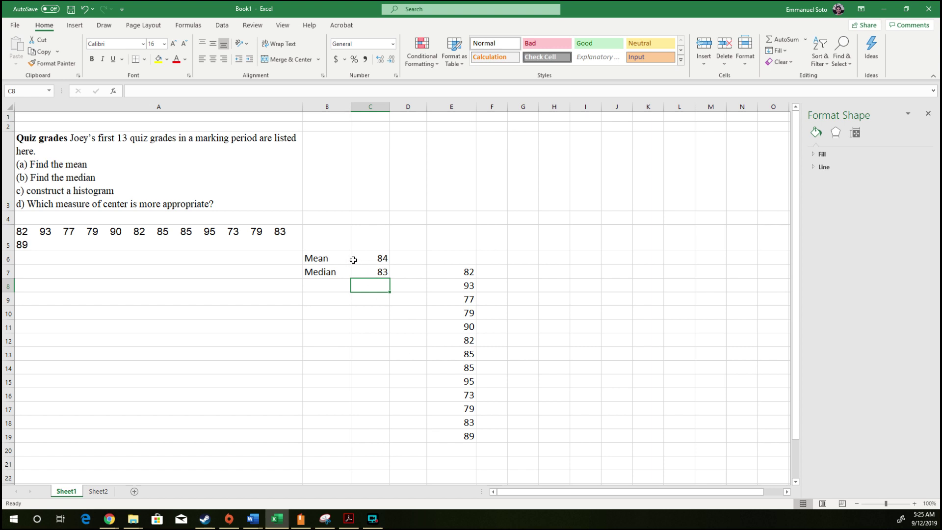
left_click_drag(336, 259, 385, 273)
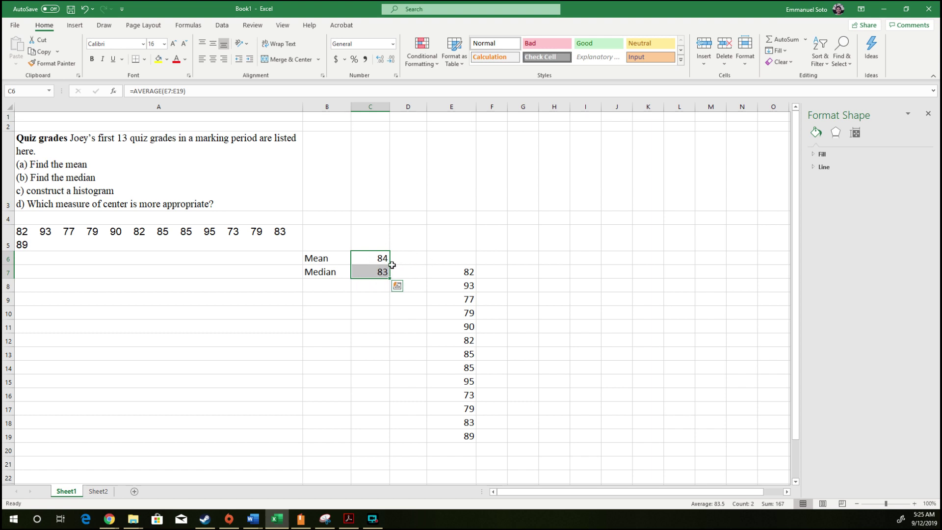
left_click(423, 263)
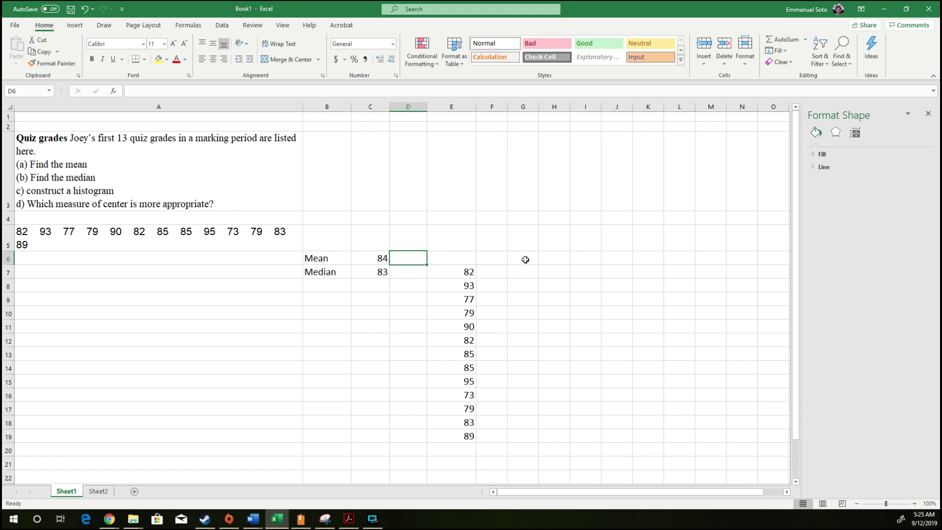
Enter the label Class Width in cell B8 below Median and autofit column B to it
scroll(530, 259, "down", 1)
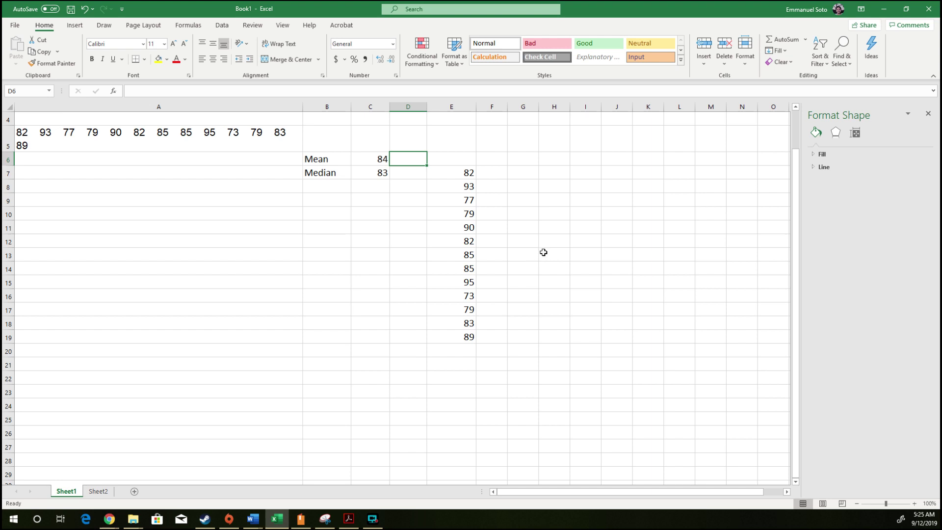
left_click(530, 171)
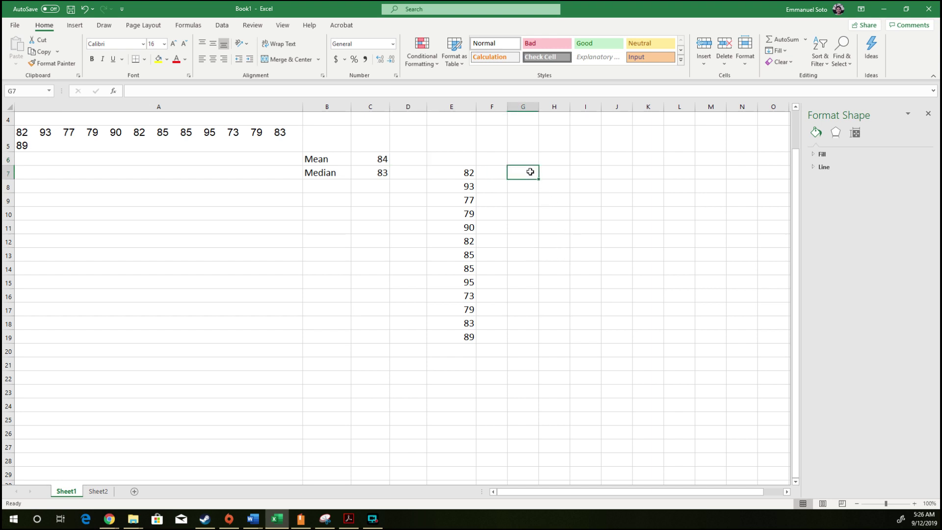
mouse_move(329, 182)
left_mouse_down()
mouse_move(357, 185)
mouse_move(328, 183)
left_mouse_up()
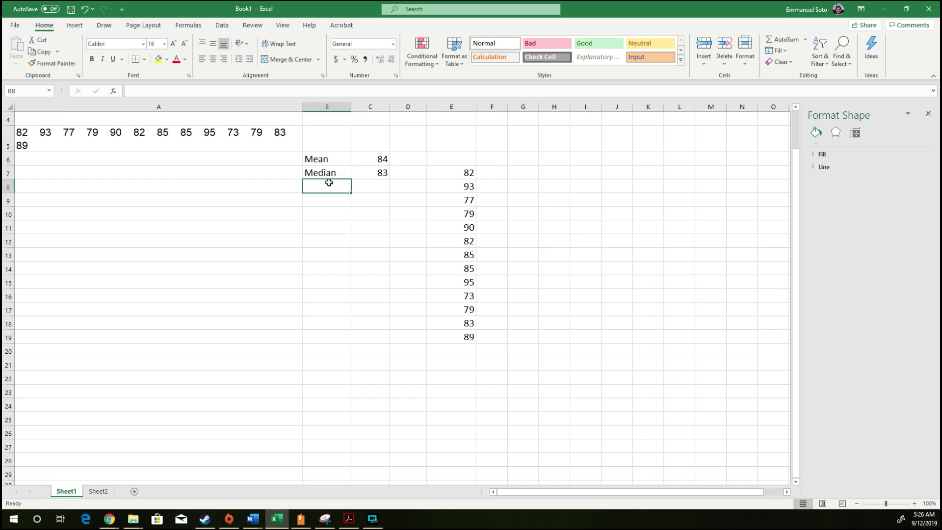
type("Class")
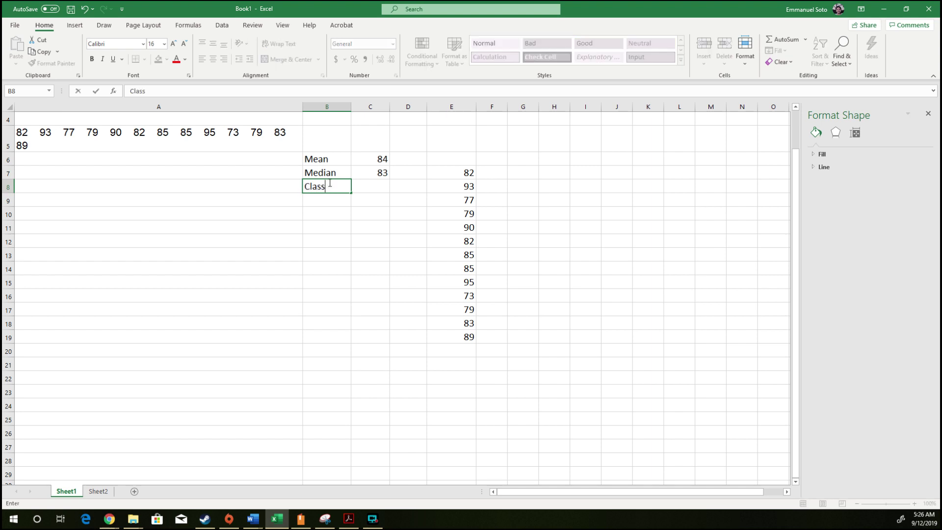
key("BackSpace")
key("BackSpace")
key("BackSpace")
key("BackSpace")
key("BackSpace")
type("Class Width")
double_click(352, 107)
left_click(387, 183)
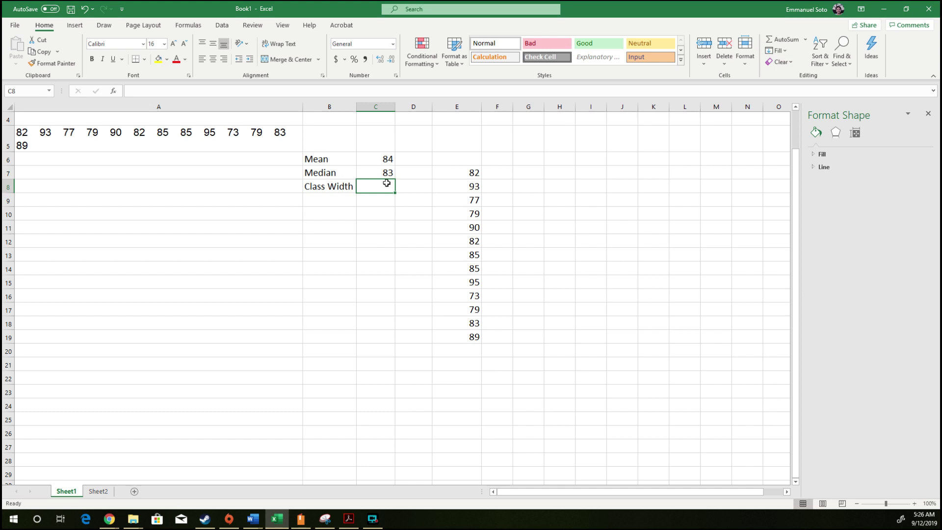
type("=")
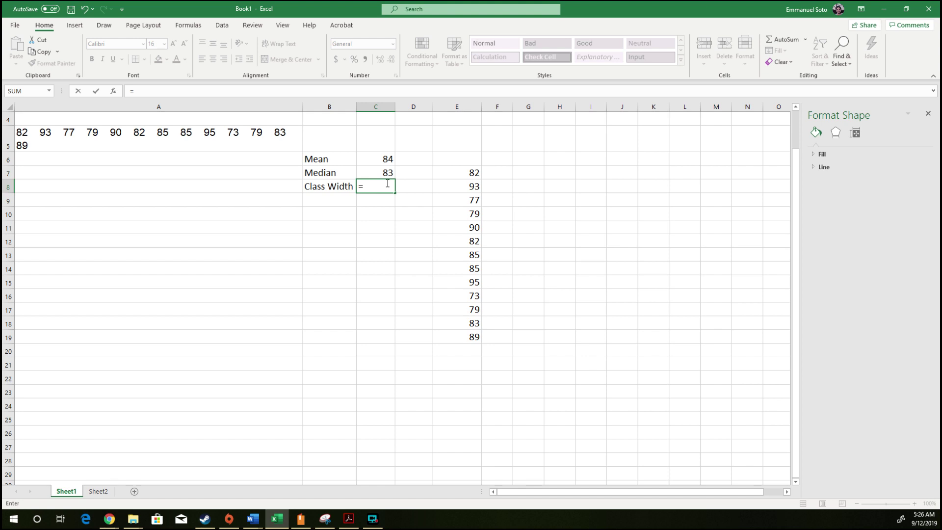
key("Escape")
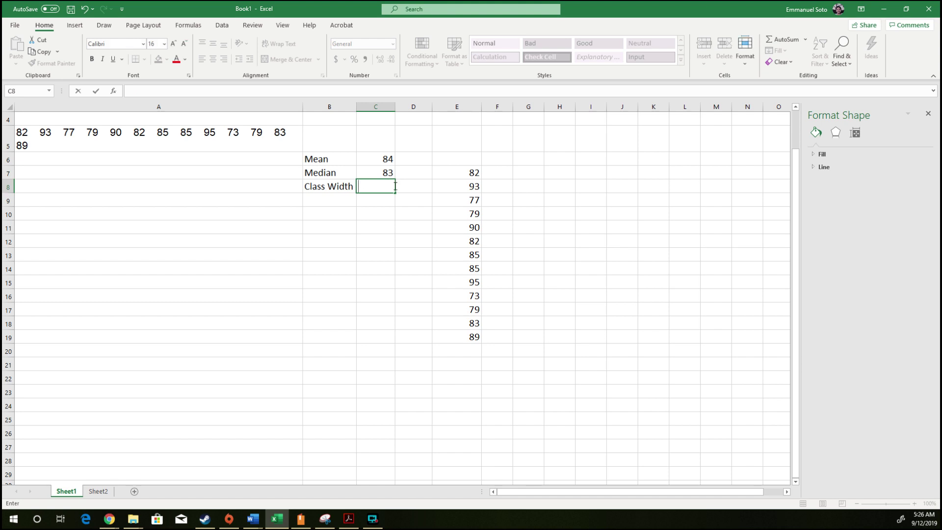
Write the reference note "Class width = (max - min)/#classes" in cell A8
left_click(196, 190)
type("Cla")
key("BackSpace")
key("BackSpace")
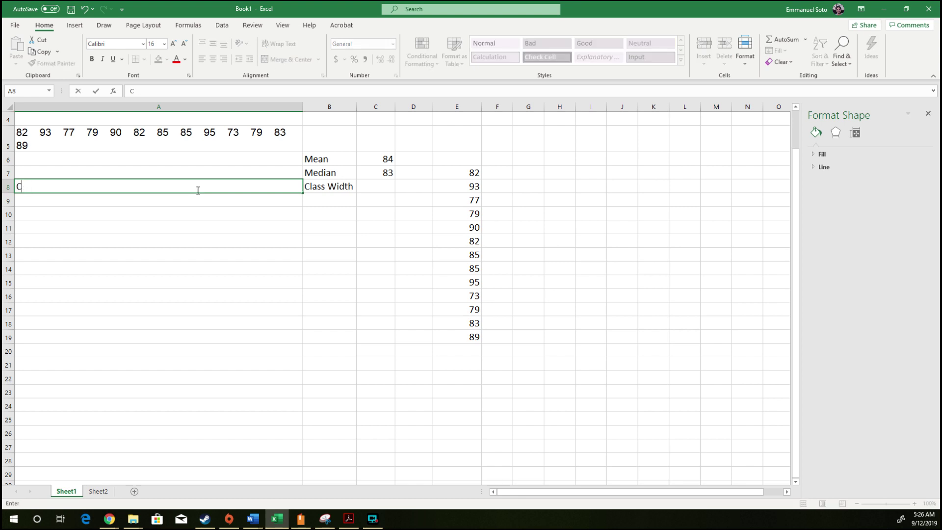
type("lass width = max")
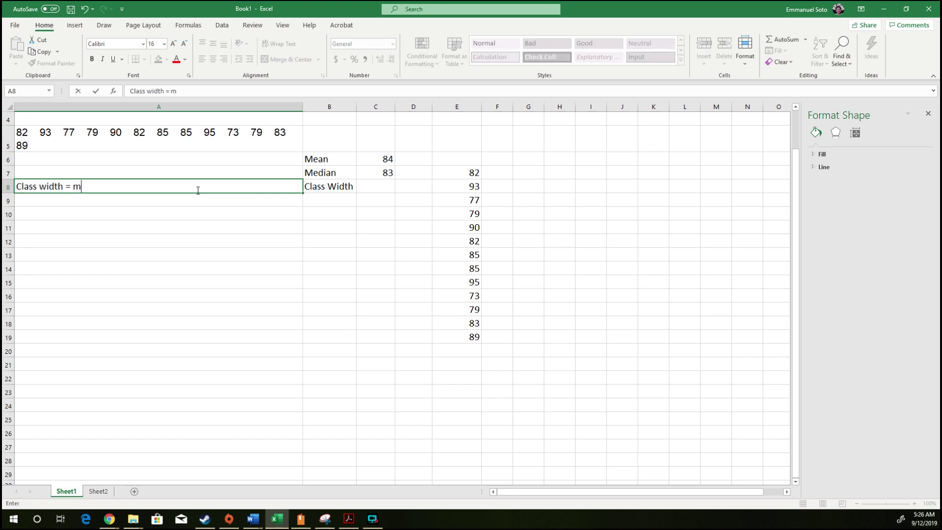
key("BackSpace")
key("BackSpace")
key("BackSpace")
key("BackSpace")
type("(max -m")
key("BackSpace")
type("min)/#clas")
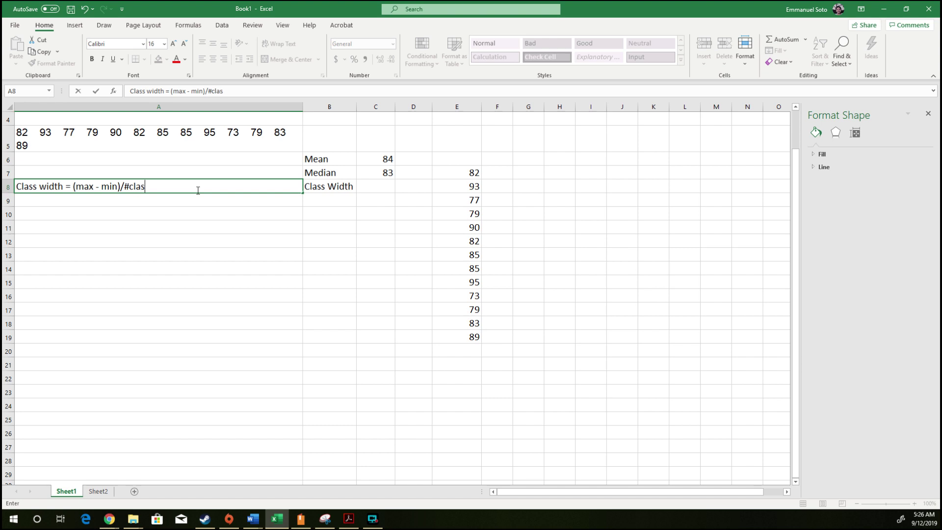
type("ses")
left_click(255, 213)
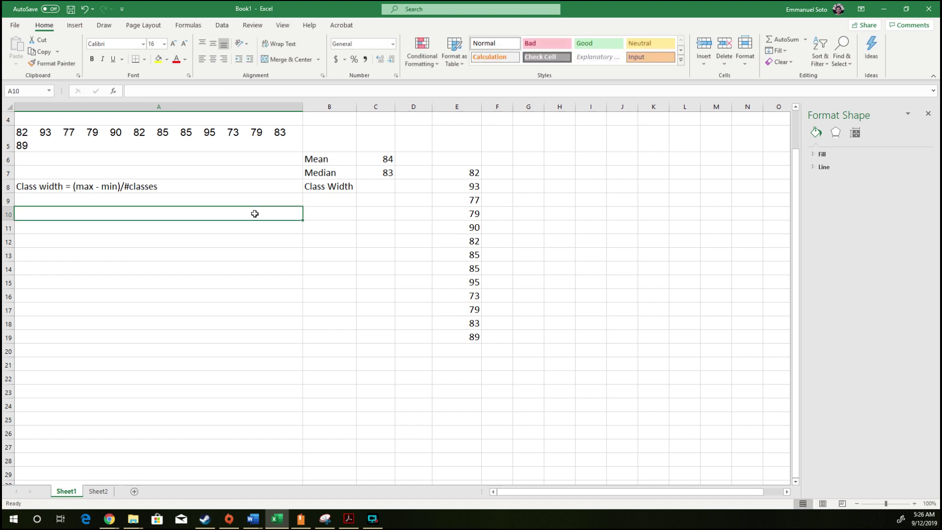
left_click(236, 186)
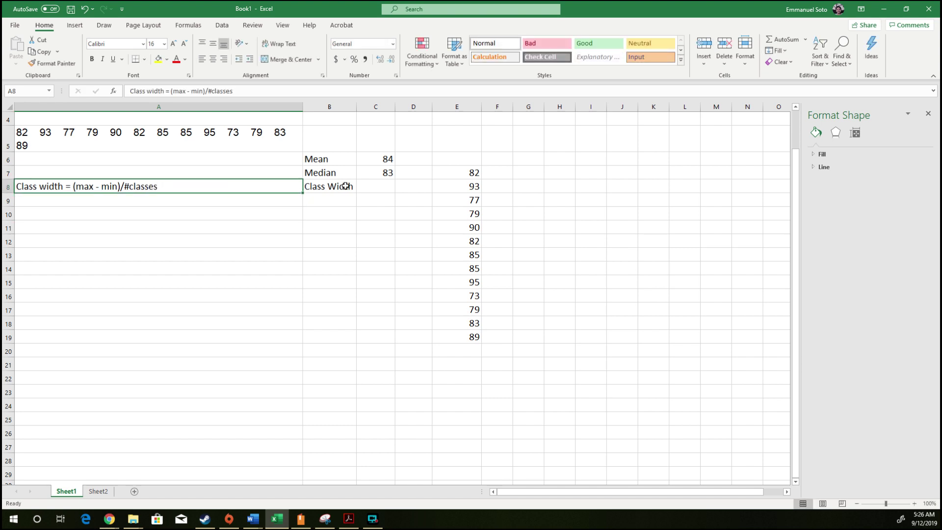
Calculate the class width in cell C8 with the formula =(MAX(E7:E19)-MIN(E7:E19))/5
left_click(374, 186)
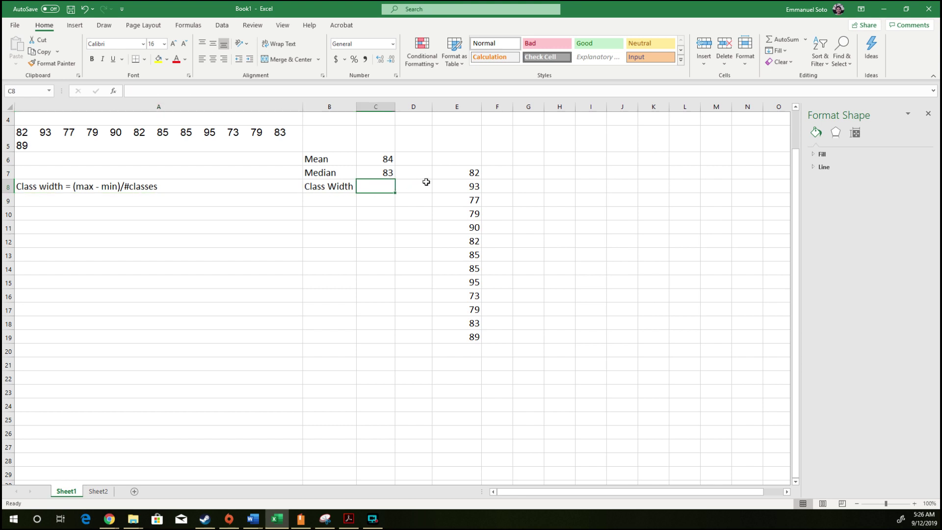
type("=")
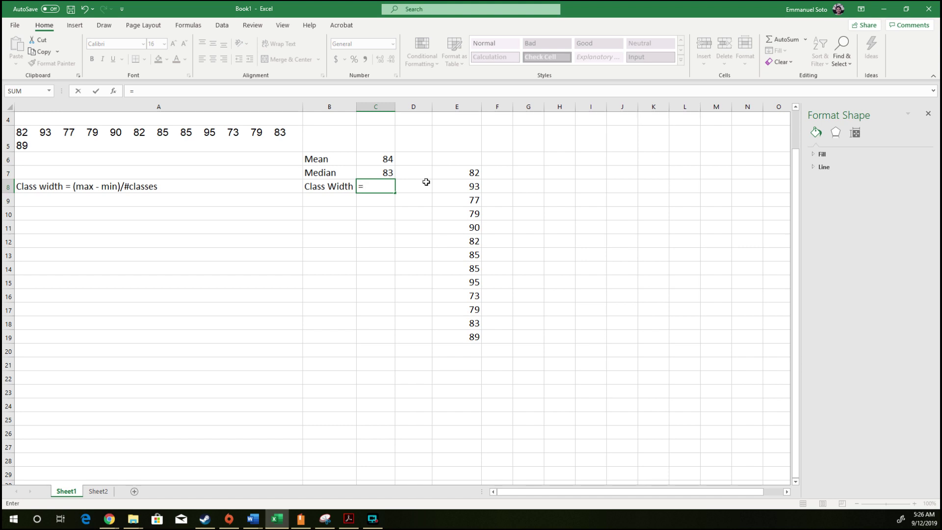
type("(max")
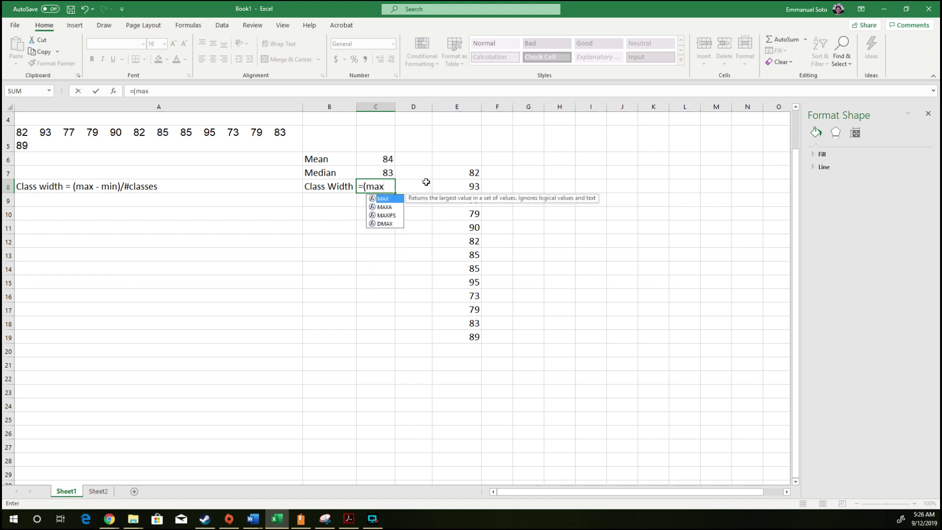
type("(")
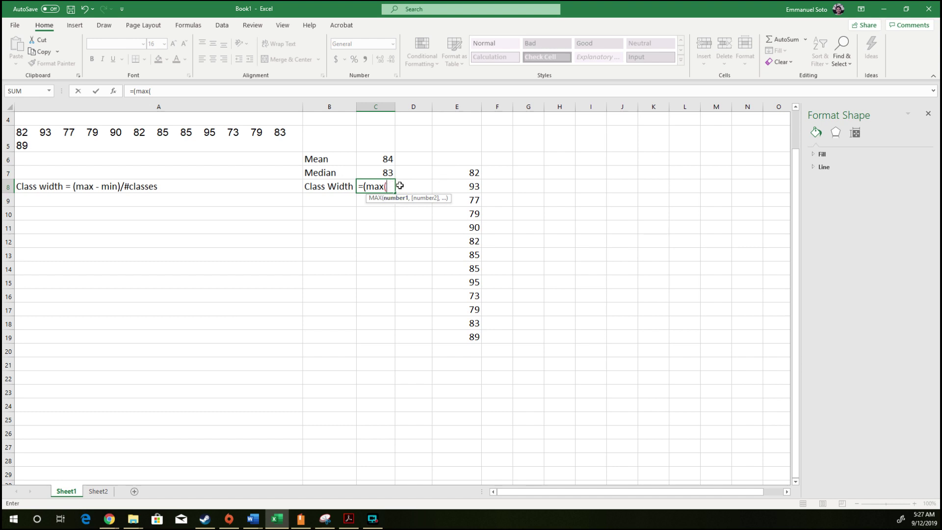
left_click_drag(470, 172, 474, 338)
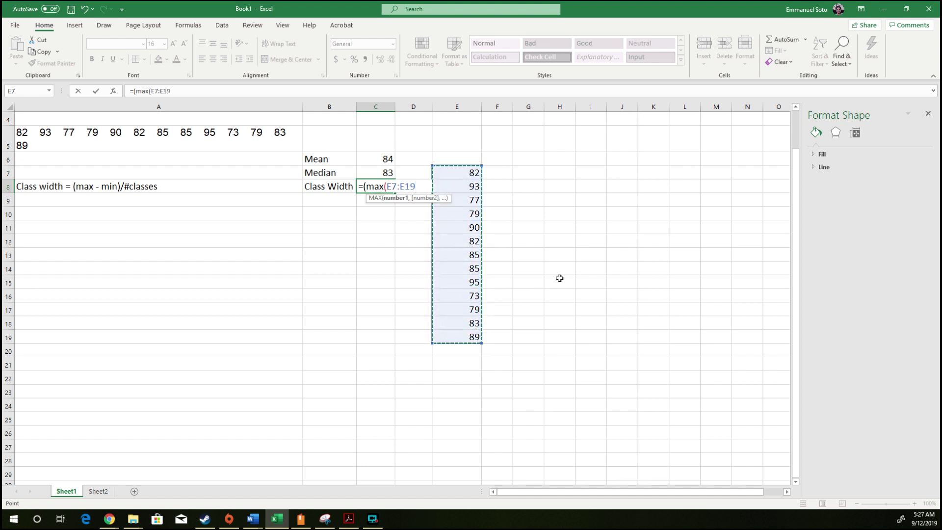
type(")")
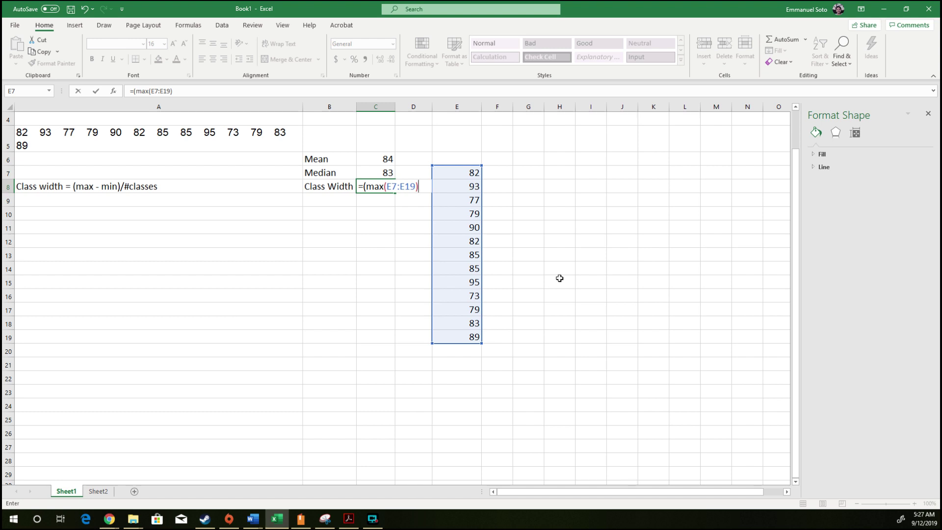
type("-min")
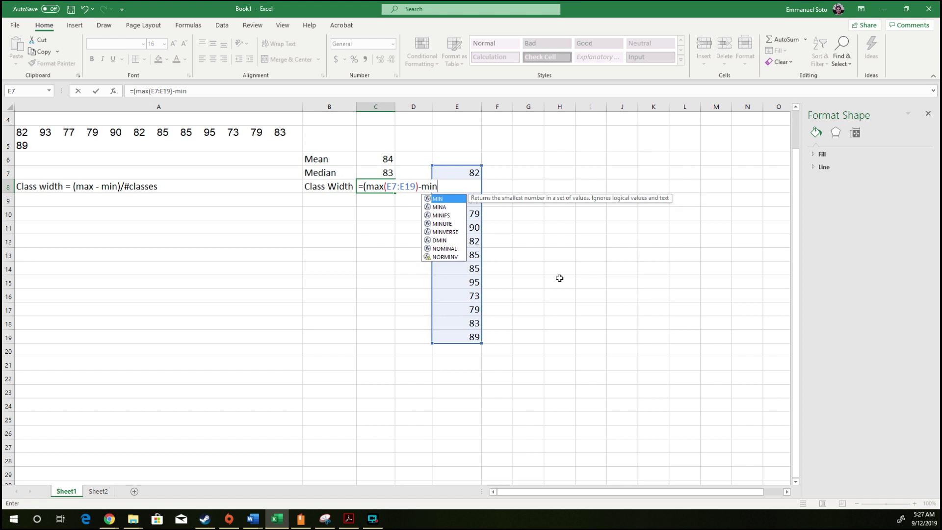
type("(")
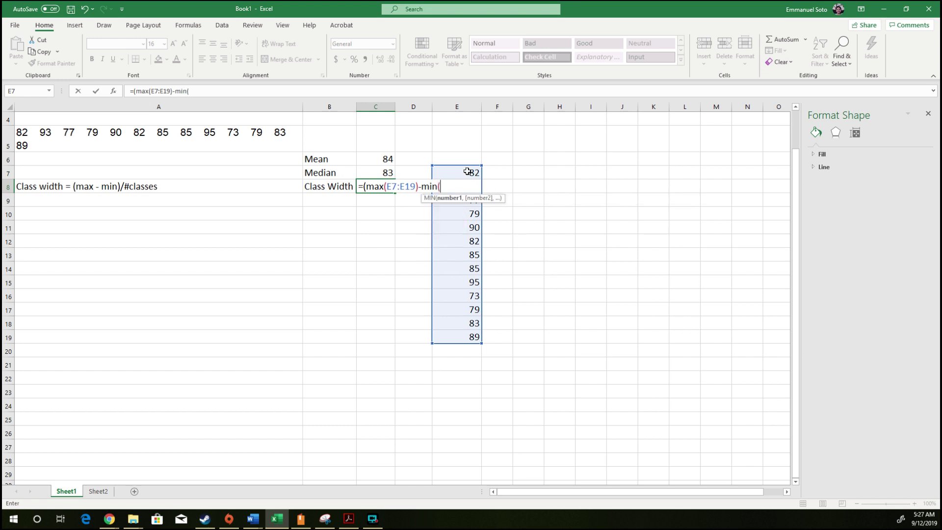
left_click_drag(464, 171, 472, 338)
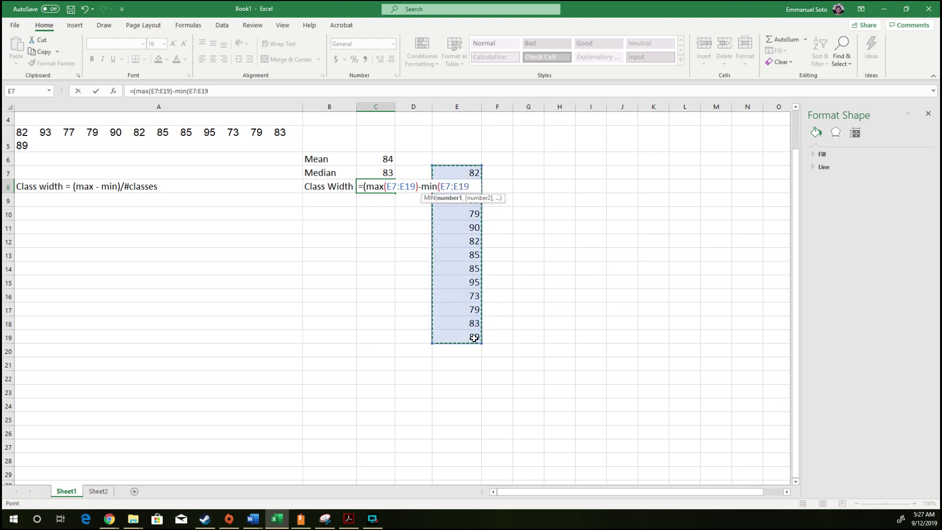
type("))/5")
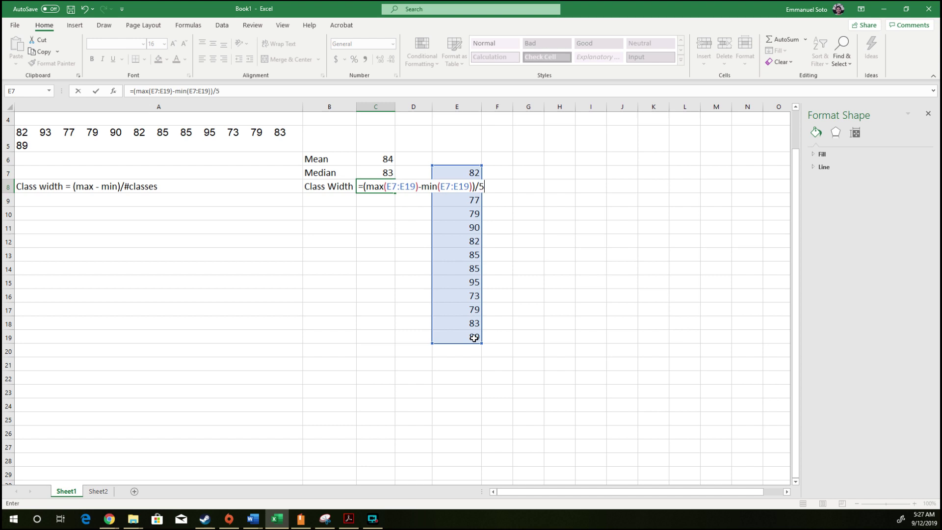
key("Return")
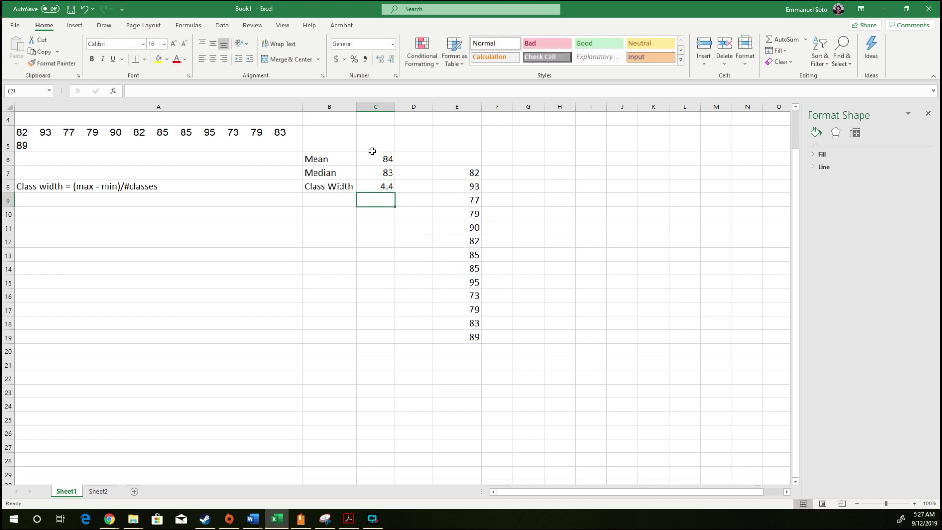
Enter the rounded-up class width 5 in cell D8, beside the calculated class width
left_click(374, 185)
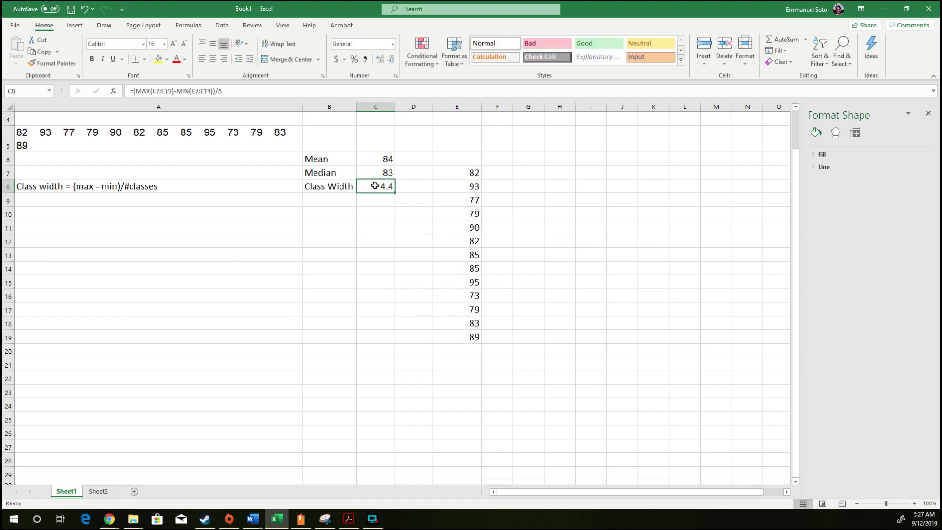
left_click(424, 189)
type("5")
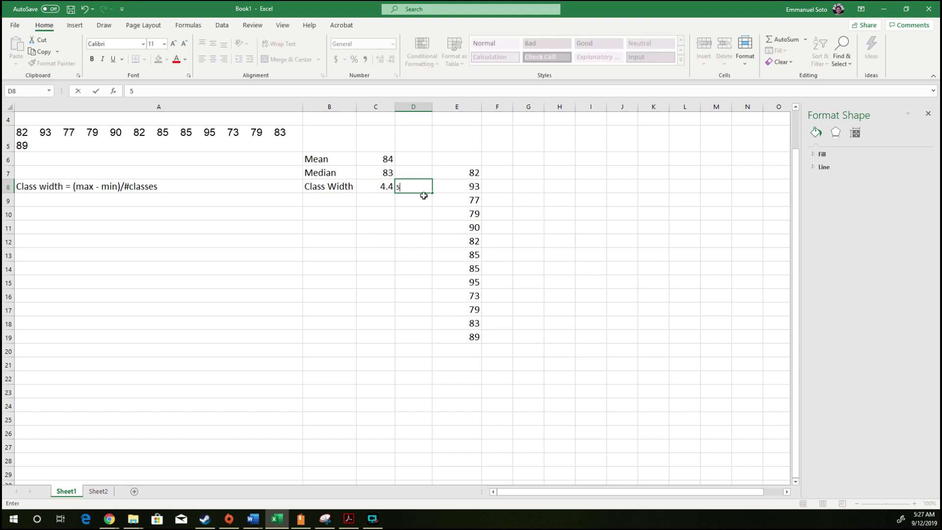
key("Return")
left_click(421, 188)
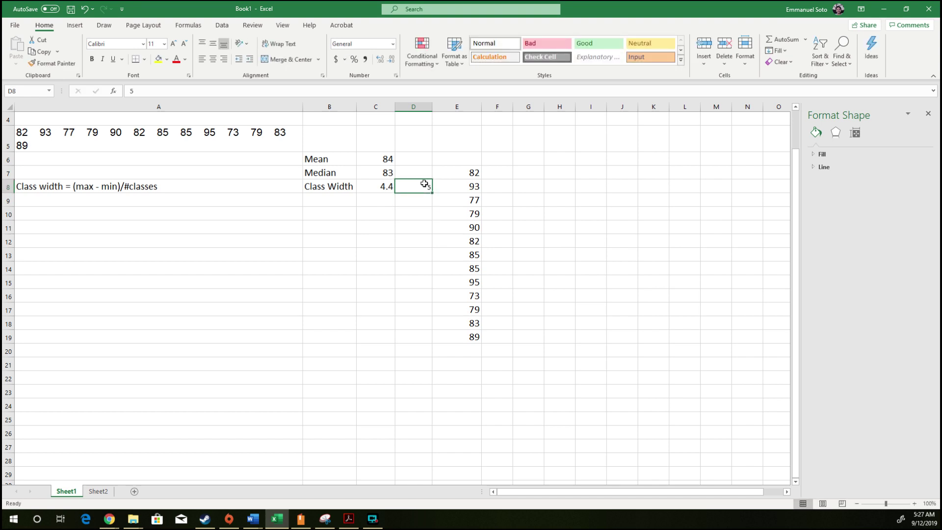
Enlarge the rounded class width in D8 to font size 18 and make it bold
left_click(384, 187)
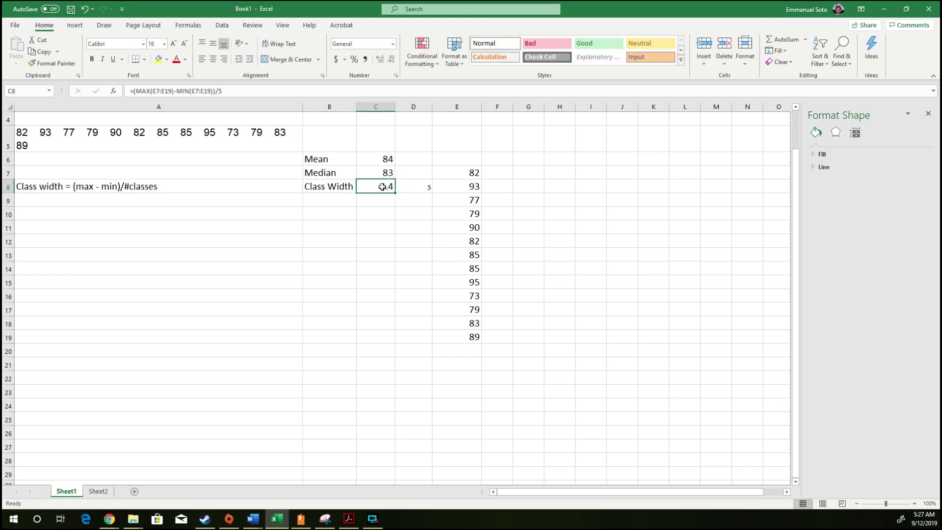
left_click(419, 188)
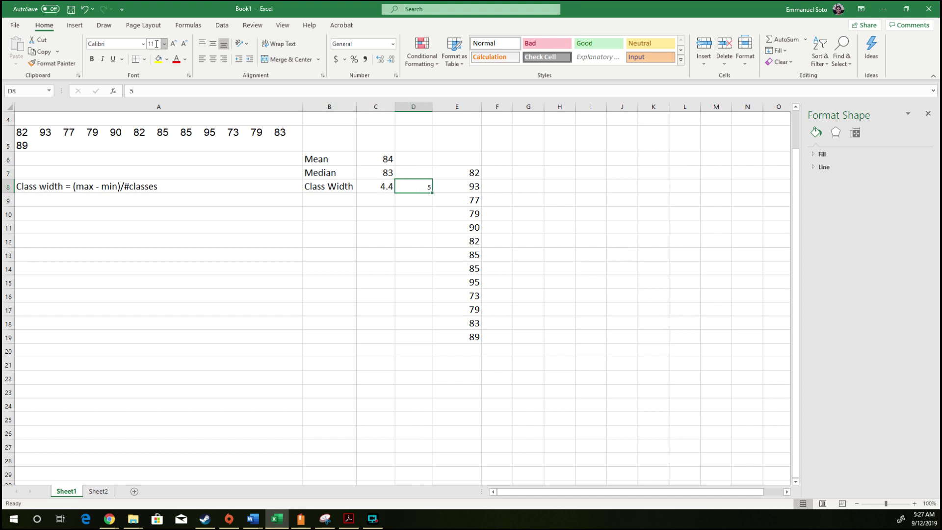
left_click(371, 185)
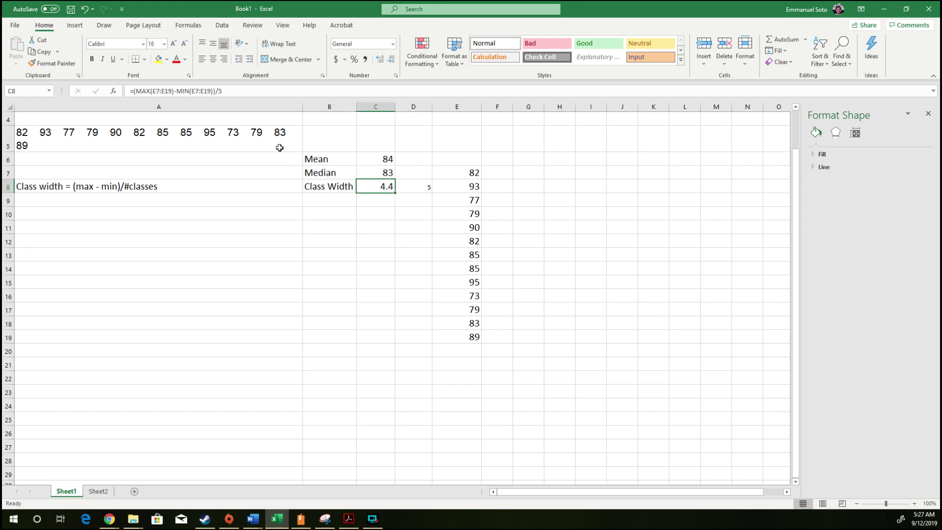
left_click(420, 188)
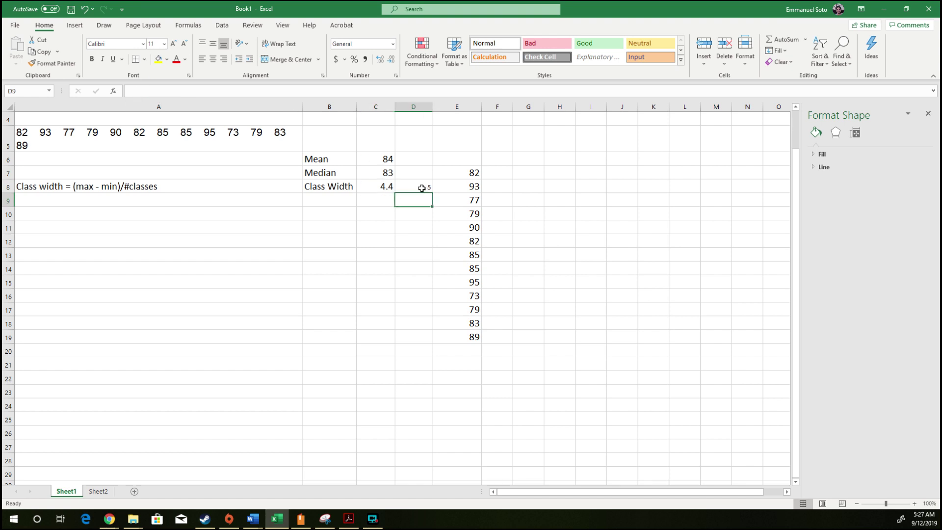
left_click(174, 43)
left_click(174, 43)
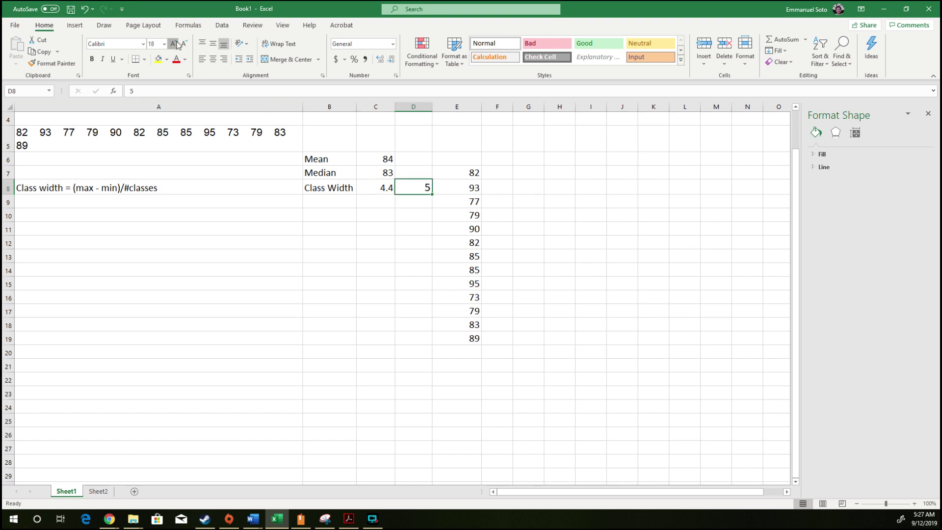
left_click(174, 44)
left_click(174, 44)
left_click(378, 187)
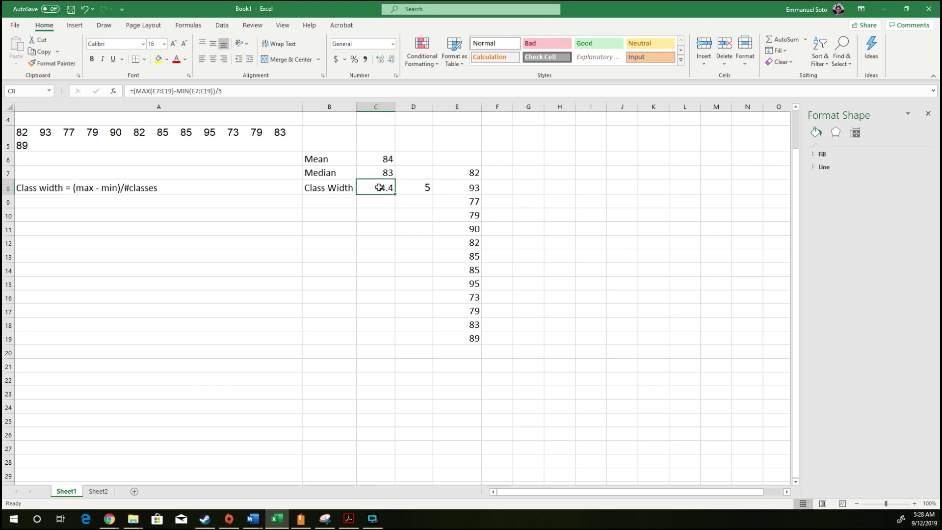
left_click(424, 188)
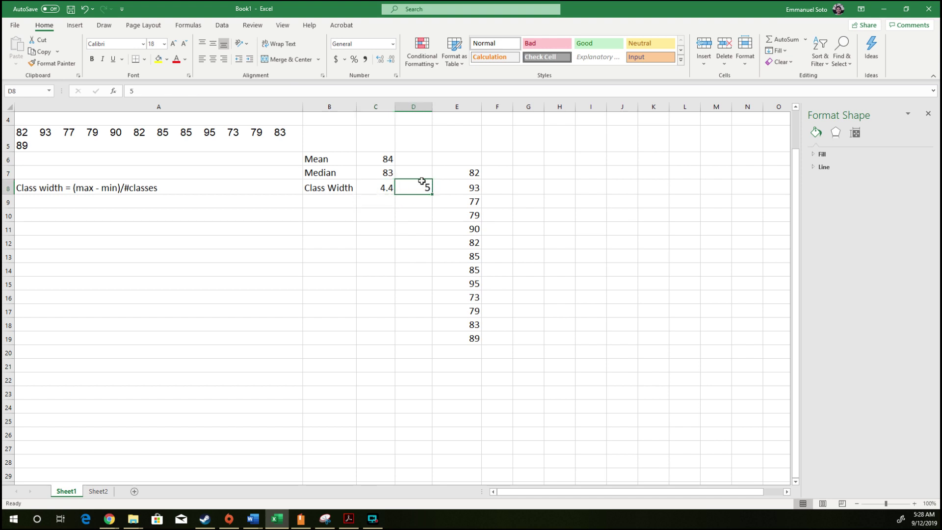
left_click(92, 58)
left_click(384, 226)
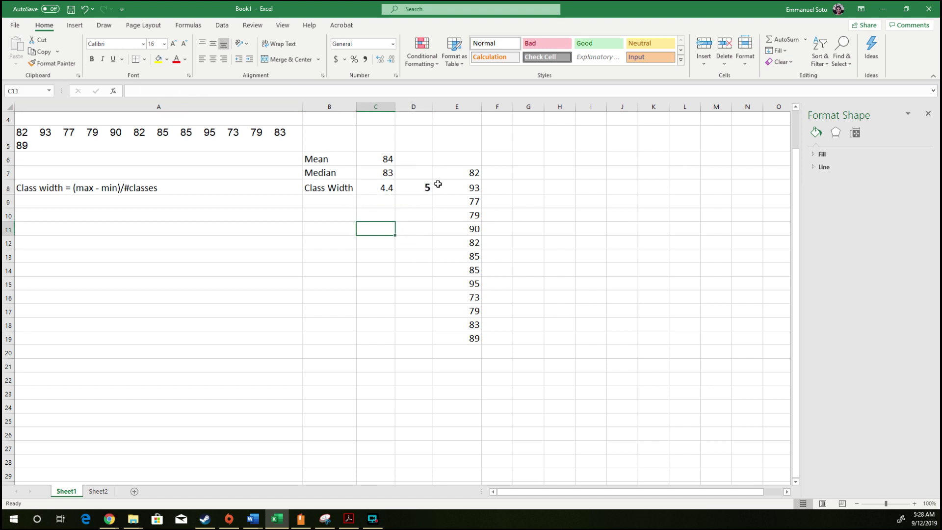
Enter the table headers Class in I6 and Frequency in J6, and autofit column J
left_click(572, 171)
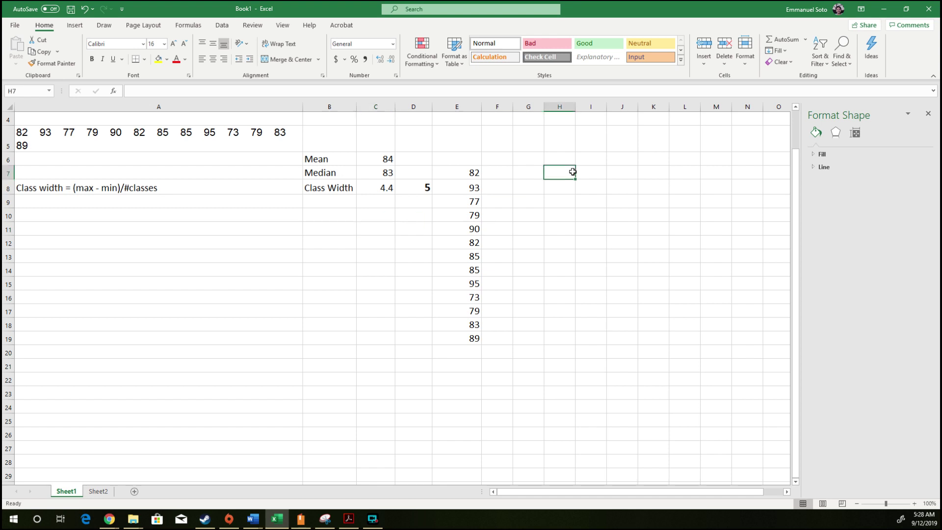
left_click(598, 155)
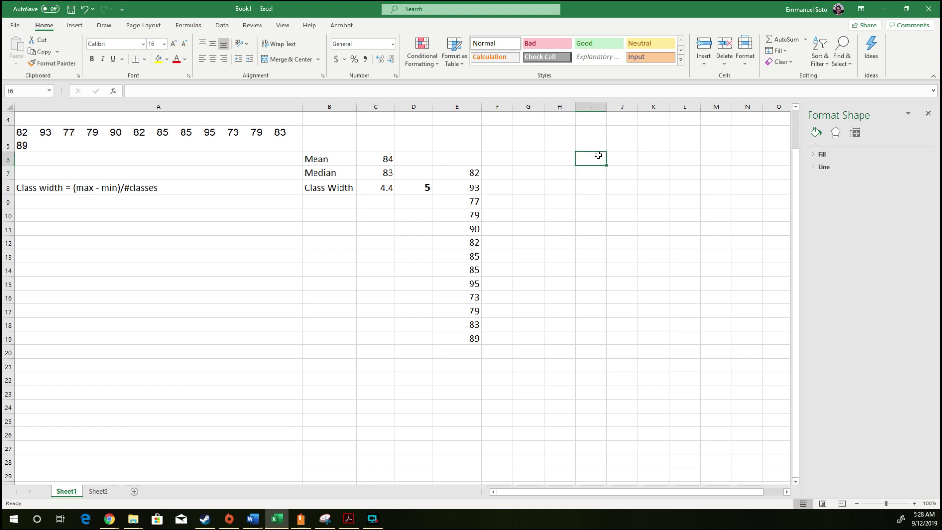
type("Class")
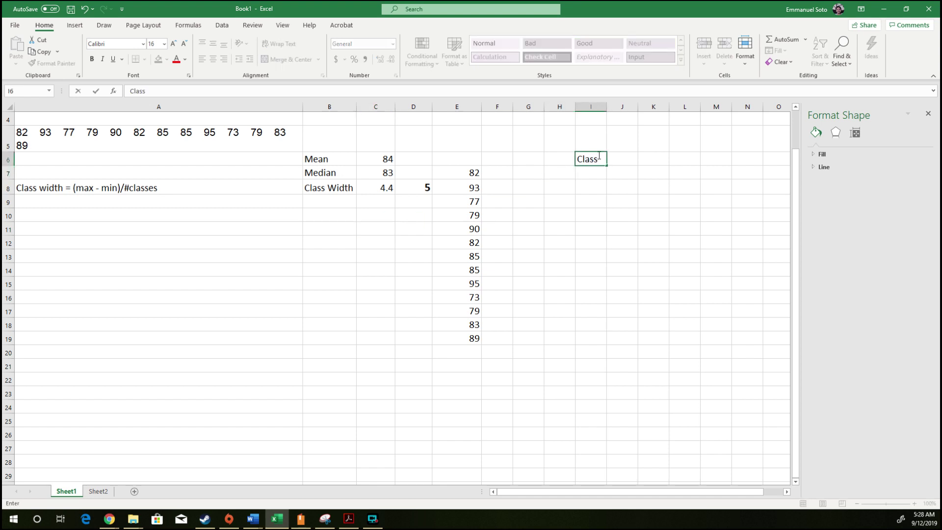
key("Tab")
type("Fre")
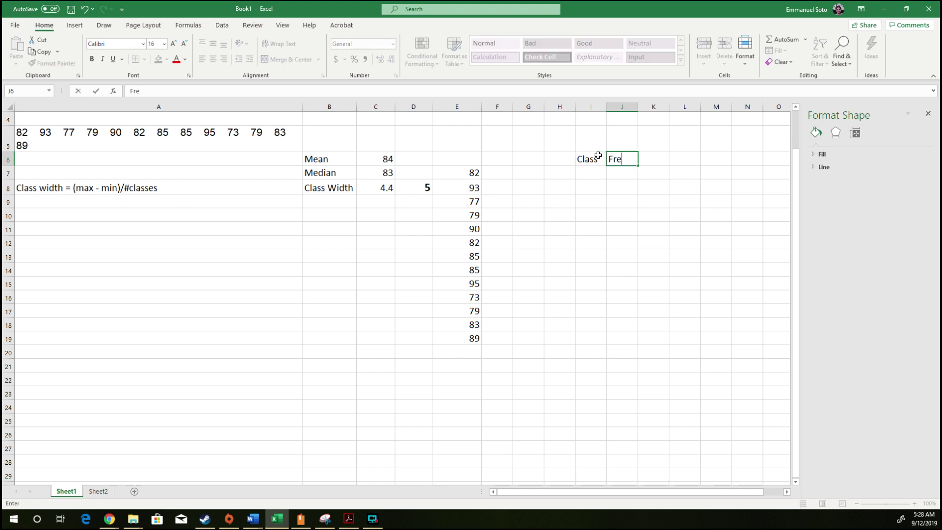
type("quency")
double_click(637, 106)
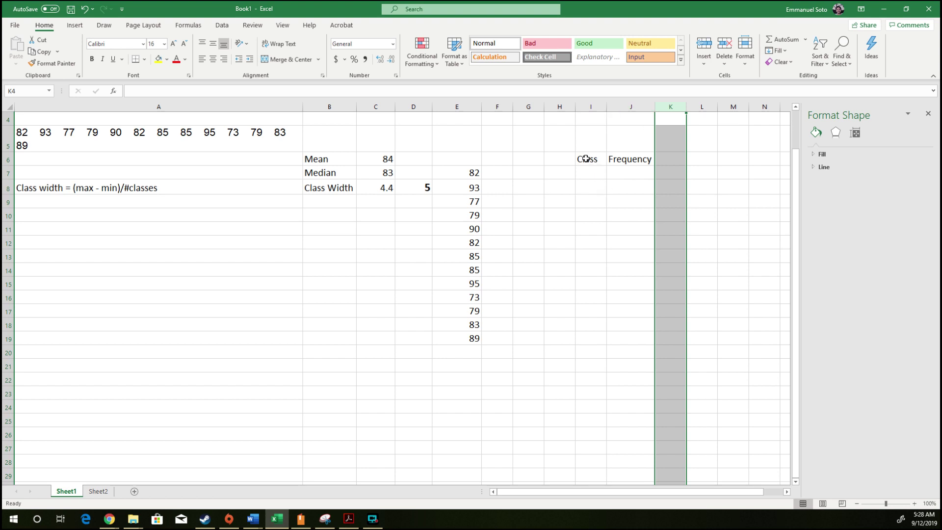
Add a bottom border beneath the Class and Frequency headers in I6:J6
left_click_drag(580, 156, 638, 156)
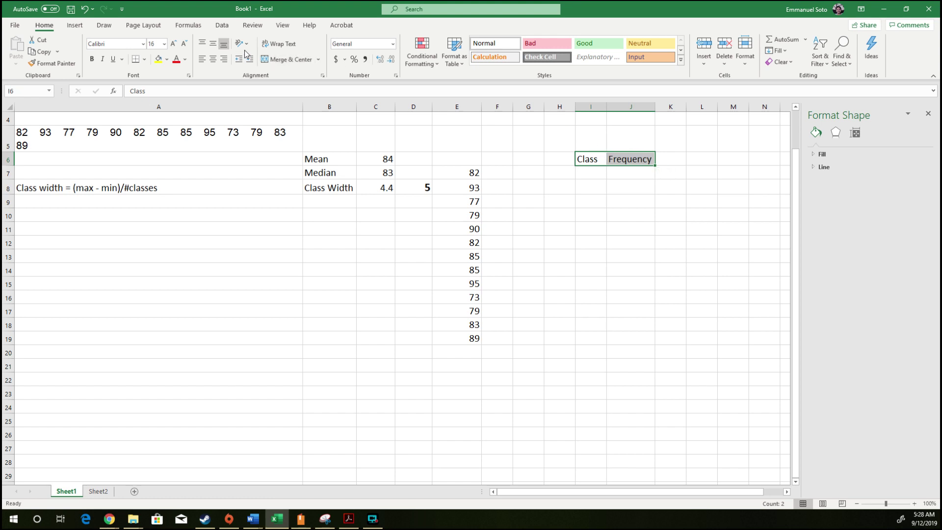
left_click(137, 60)
left_click(590, 139)
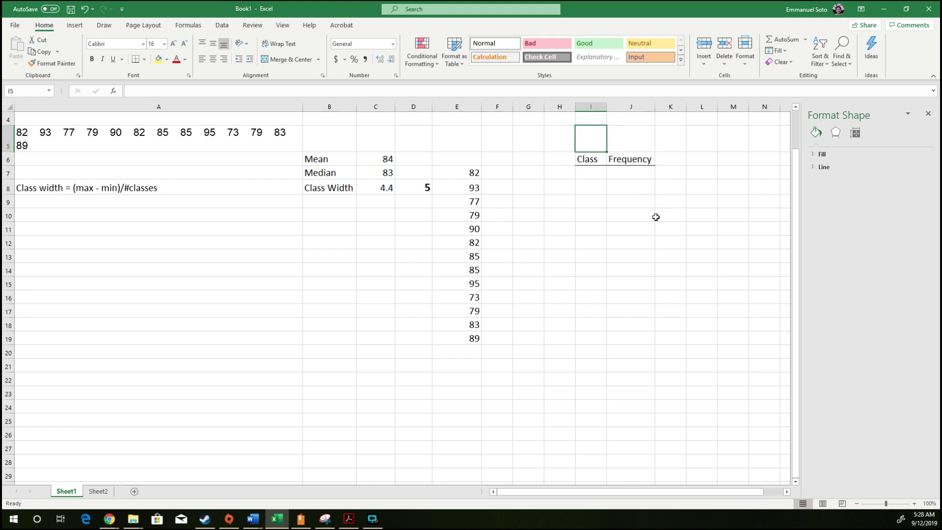
Enter the lowest grade, 73, in cell F7 as the starting value for the classes
left_click(599, 173)
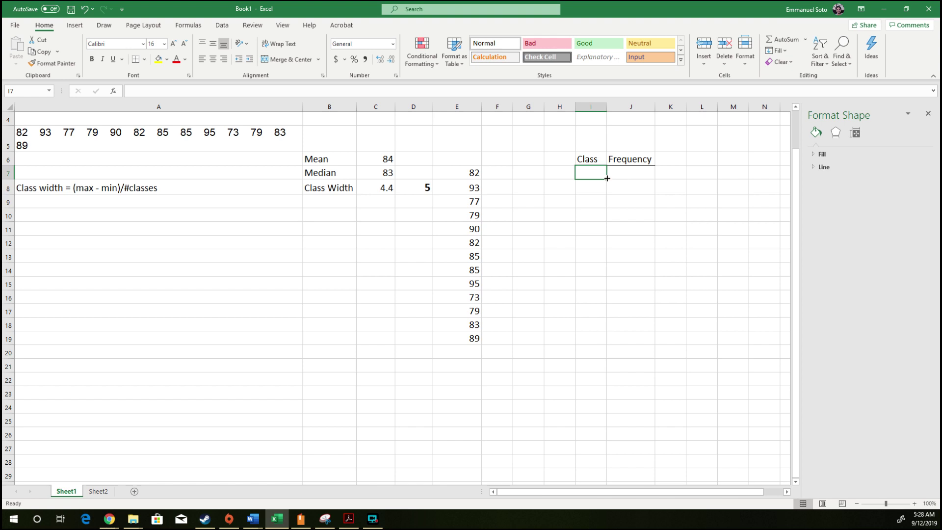
left_click(520, 175)
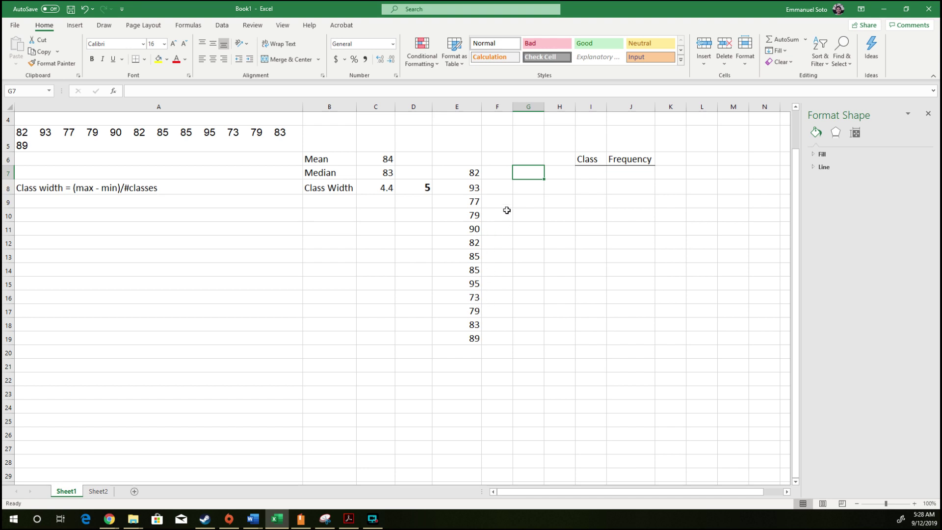
type("73")
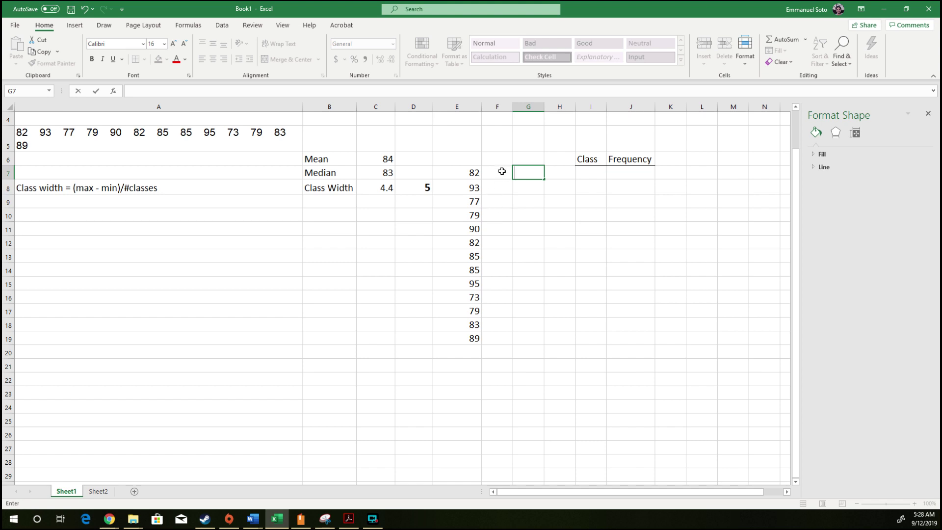
left_click(503, 169)
type("73")
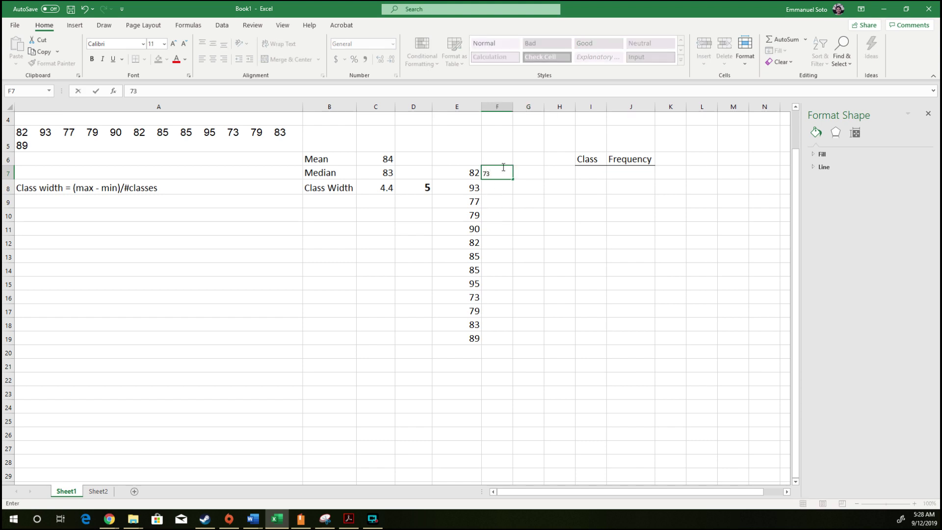
left_click(535, 173)
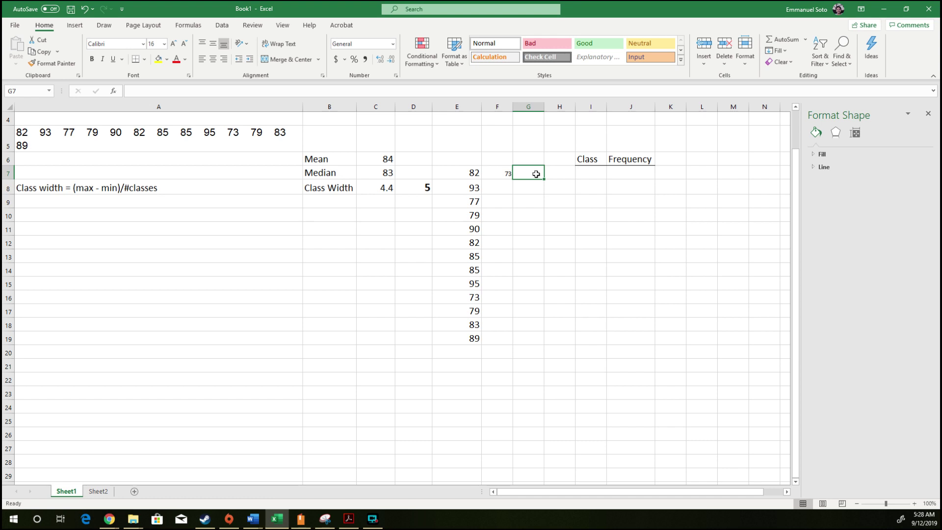
left_click(510, 186)
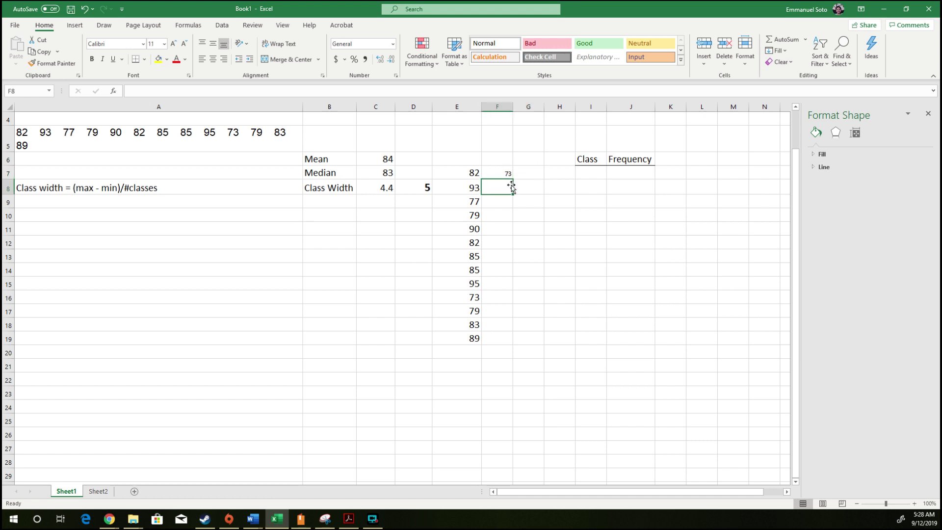
Calculate the second class boundary in F8 with the formula =73+5
double_click(512, 186)
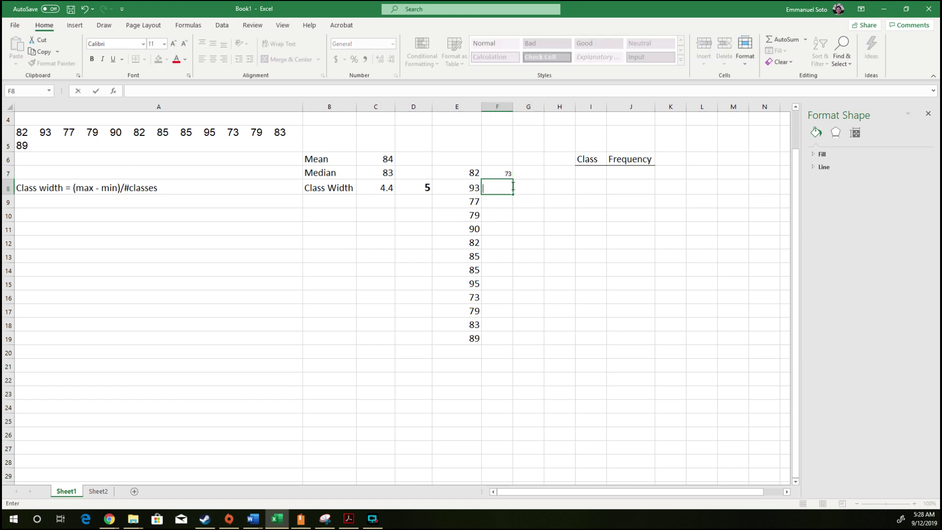
type("=73+")
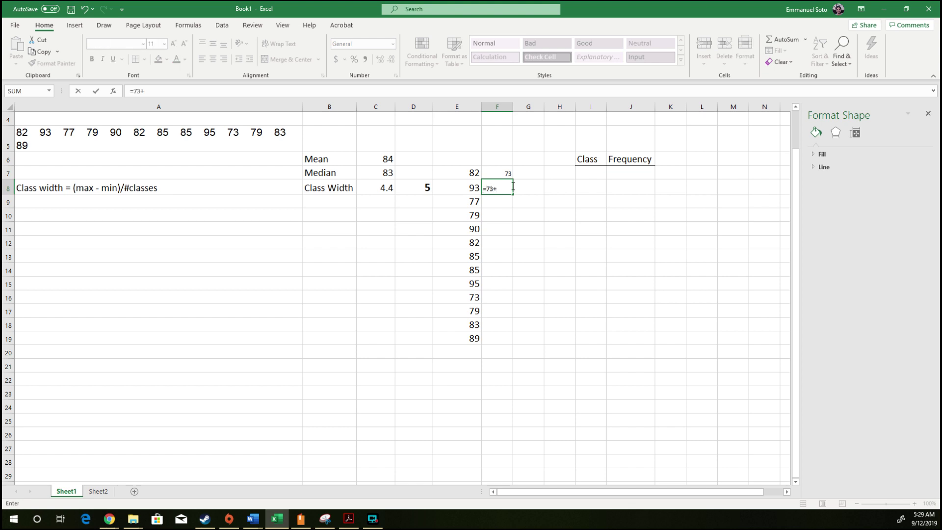
type("5")
key("Return")
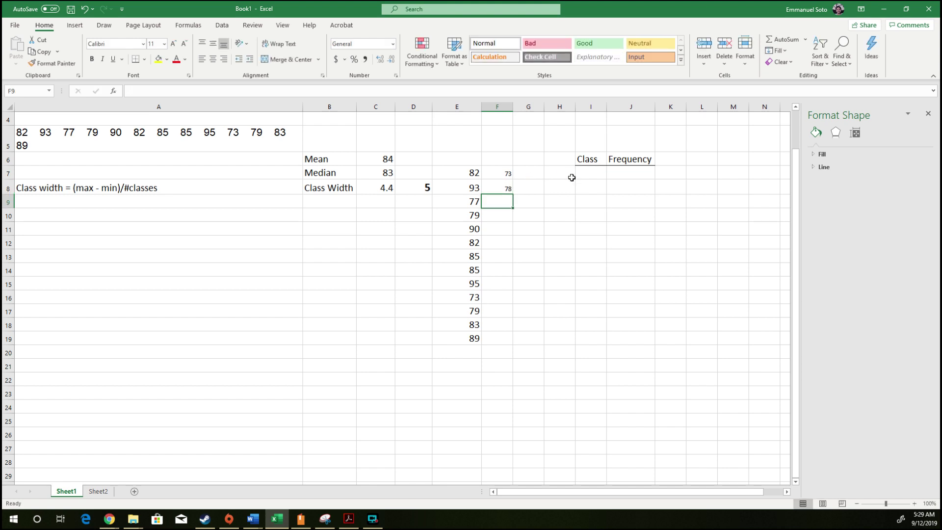
Replace the formula in F8 with the plain value 78
left_click(506, 186)
type("7")
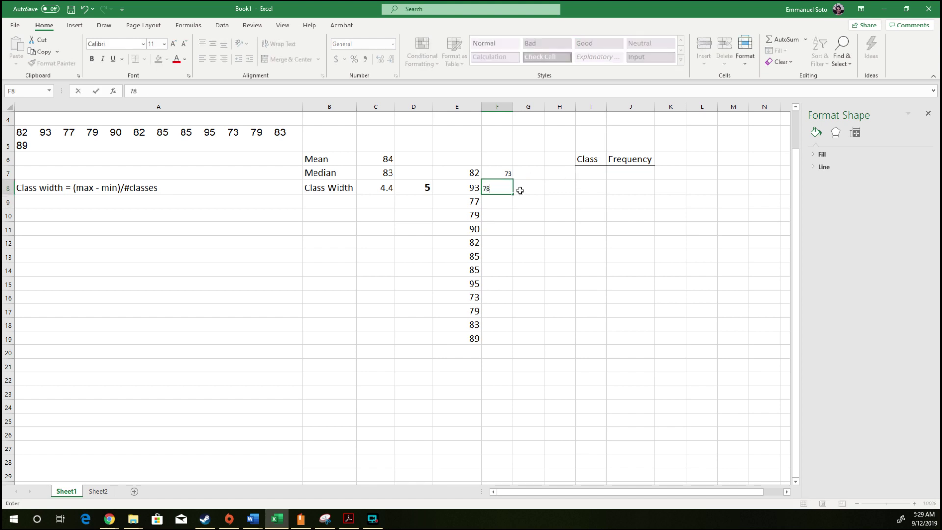
type("8")
left_click(526, 187)
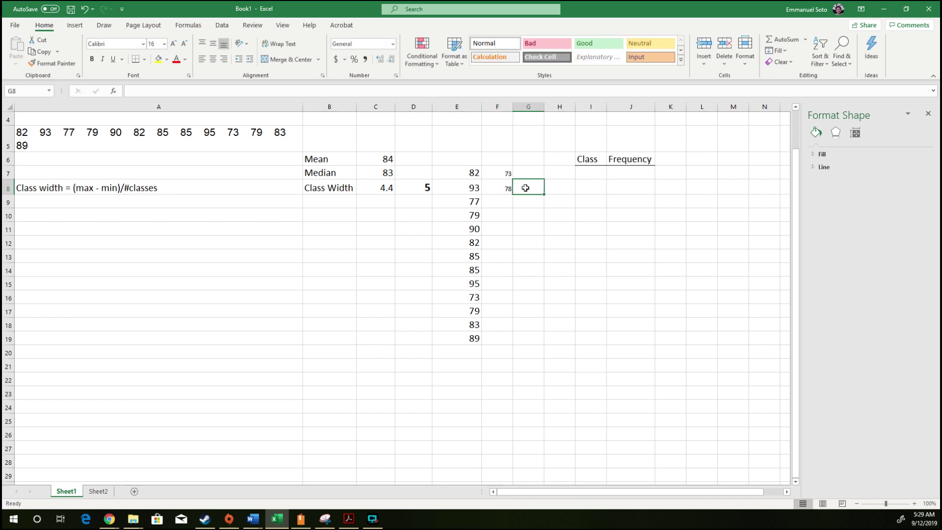
Extend the 73, 78 series from F7:F8 down column F through F13, in increments of 5
left_click(495, 186)
left_click_drag(503, 176, 505, 187)
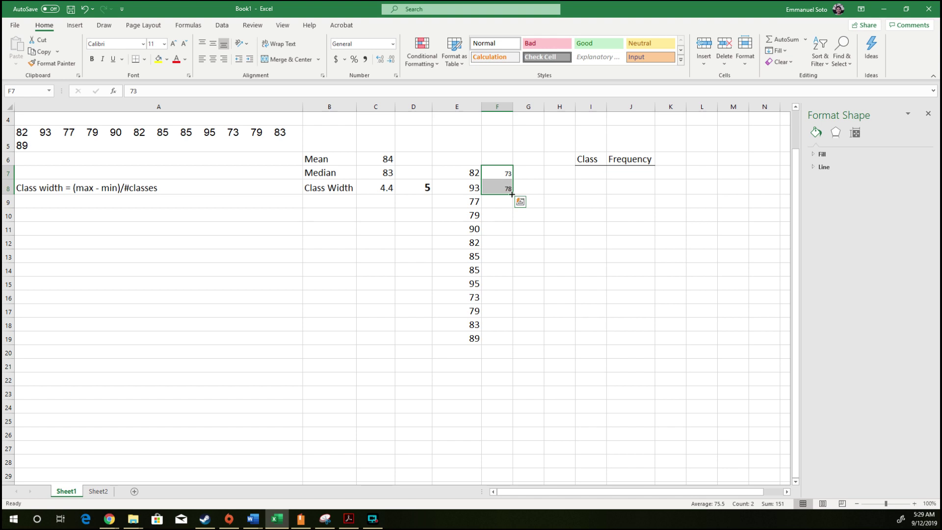
left_click_drag(512, 195, 514, 248)
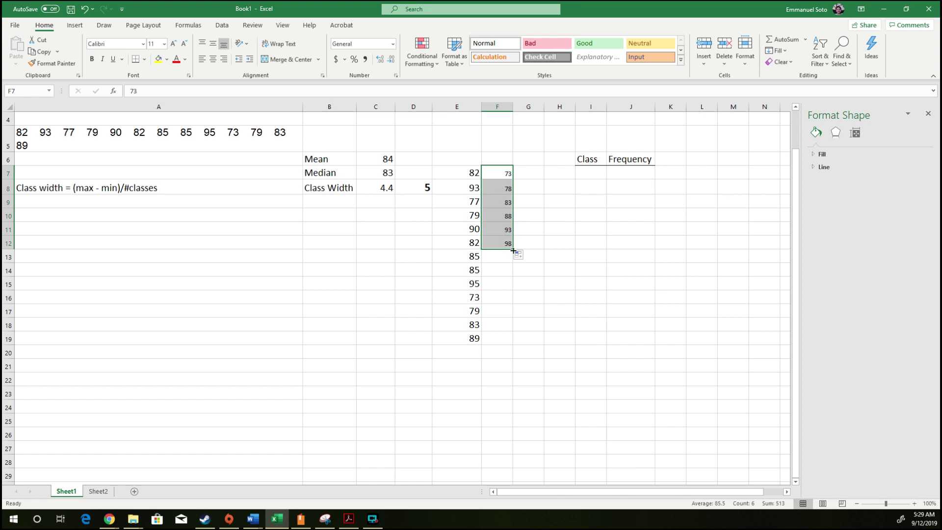
left_click_drag(513, 250, 512, 263)
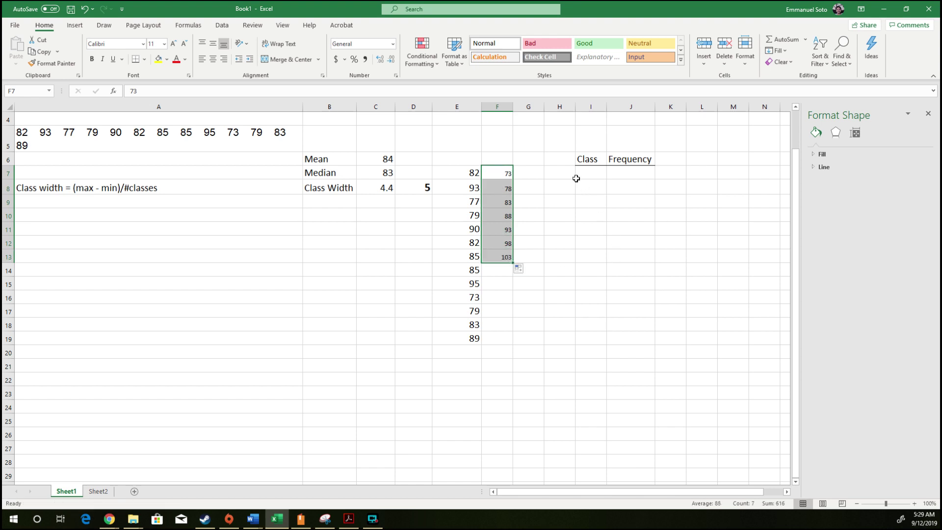
Enter the first class, 73 to <78, in I7 and autofit column I
left_click(603, 175)
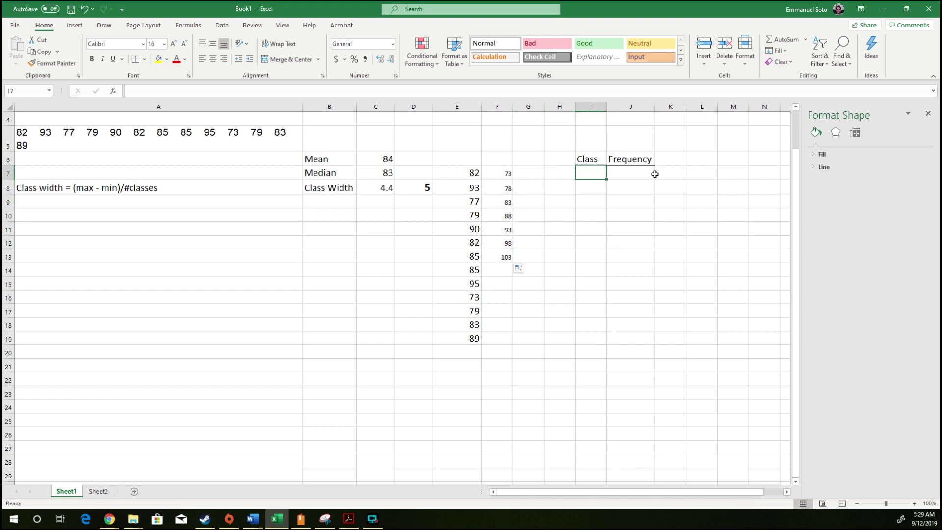
type("73 to <78")
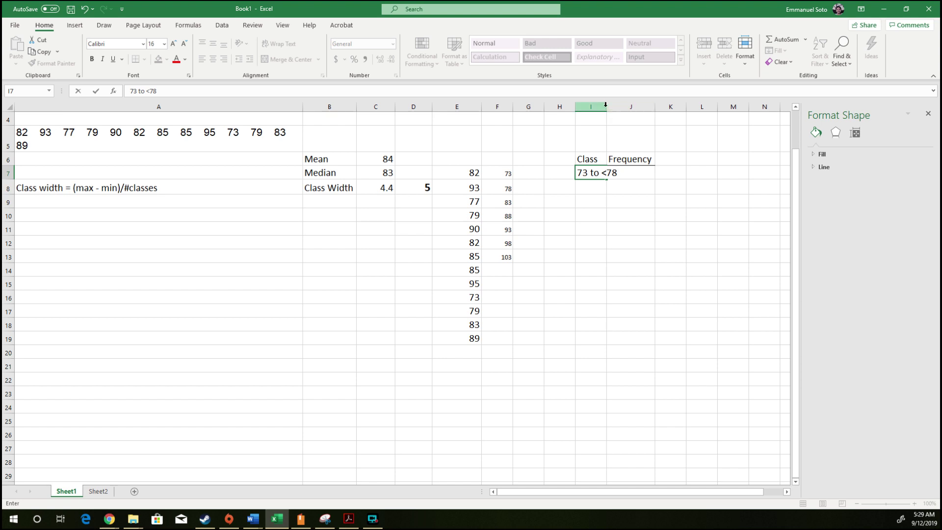
double_click(604, 107)
left_click(603, 195)
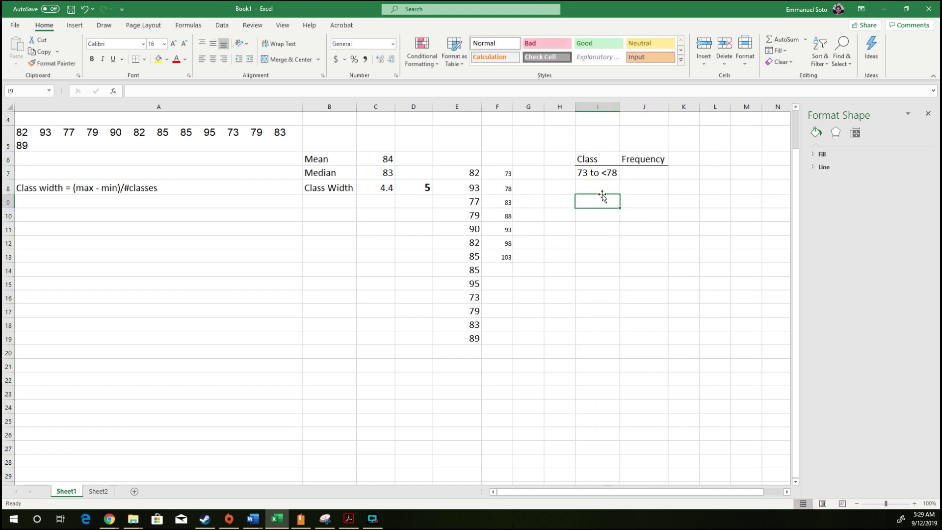
Enter the classes 78 to <83 in I8 and 83 to <88 in I9
left_click(602, 188)
type("78")
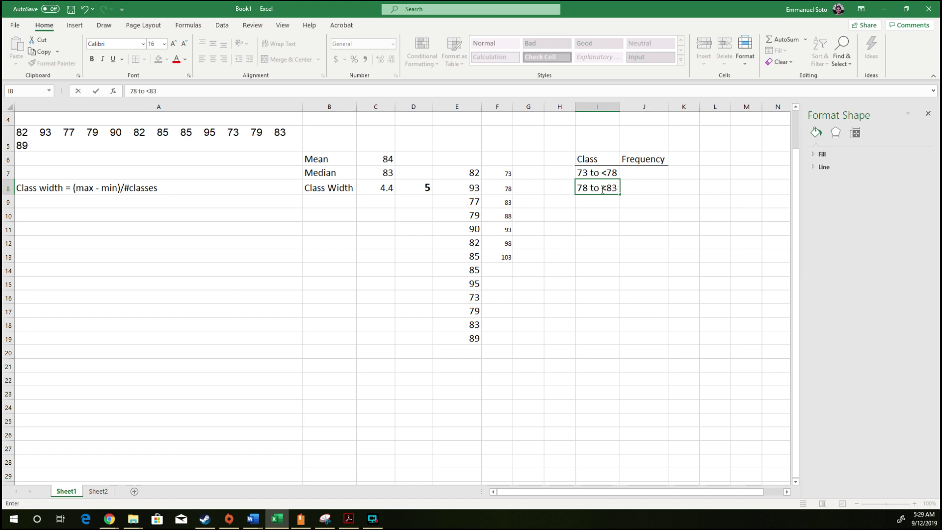
type(" to <83")
left_click(602, 201)
type("83 ")
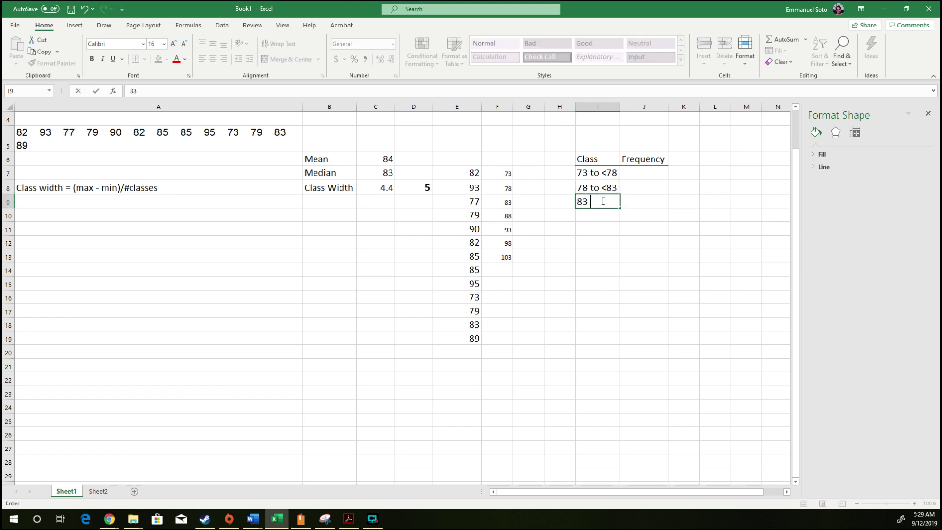
type("to <88")
Enter the last two classes, 88 to <93 in I10 and 93 to <98 in I11
left_click(602, 216)
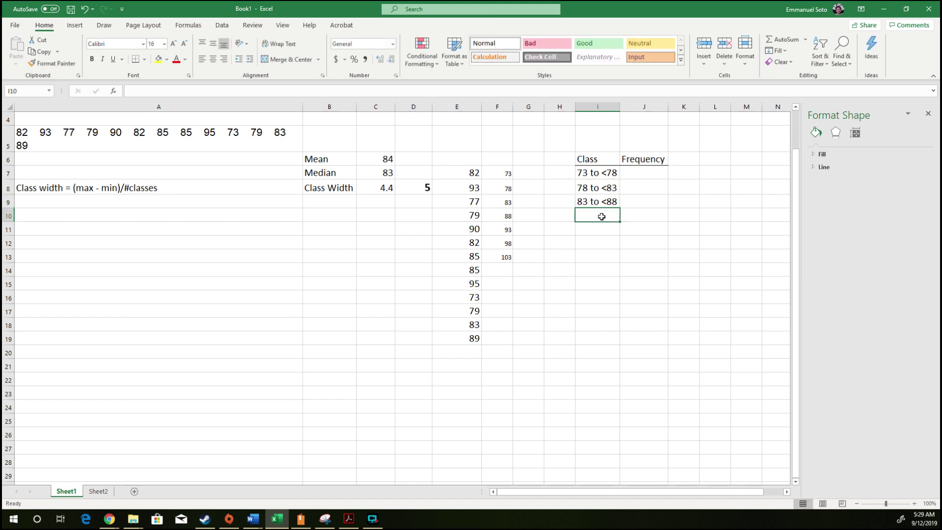
type("88 to <93")
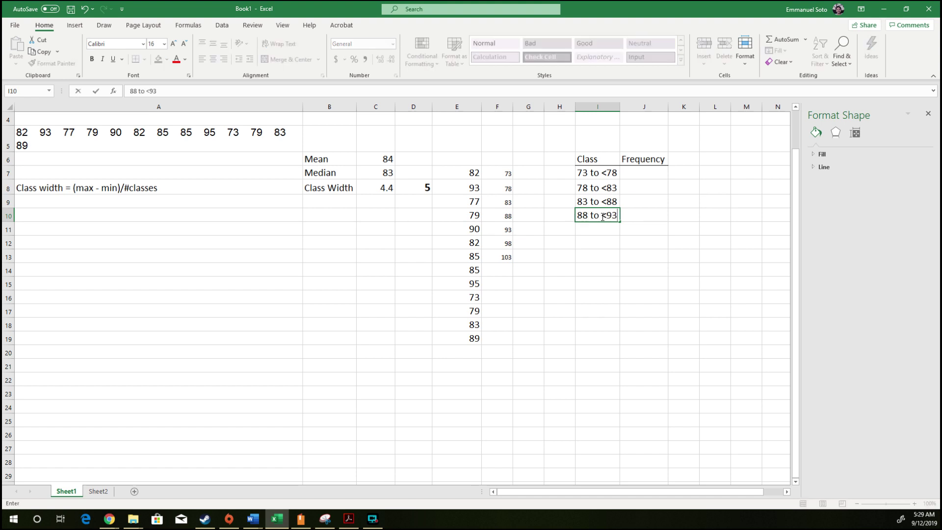
left_click(590, 226)
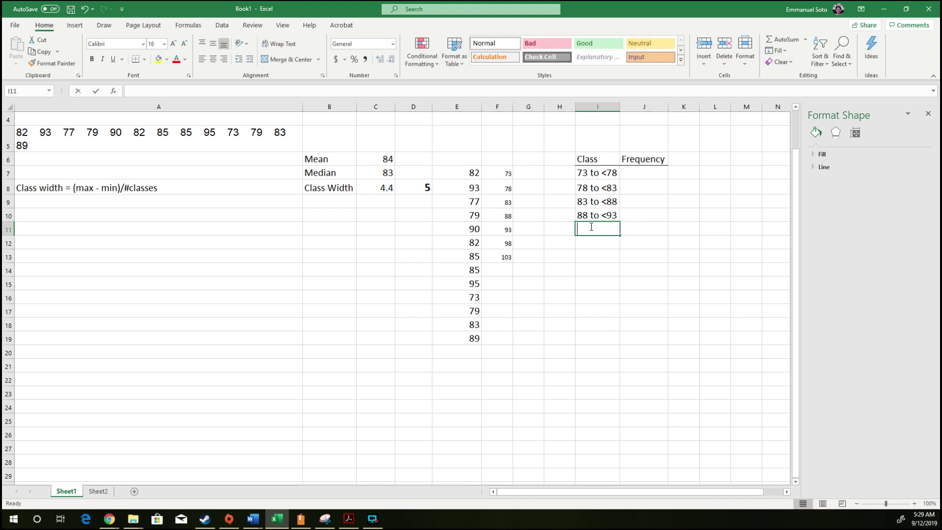
type("93 to <98")
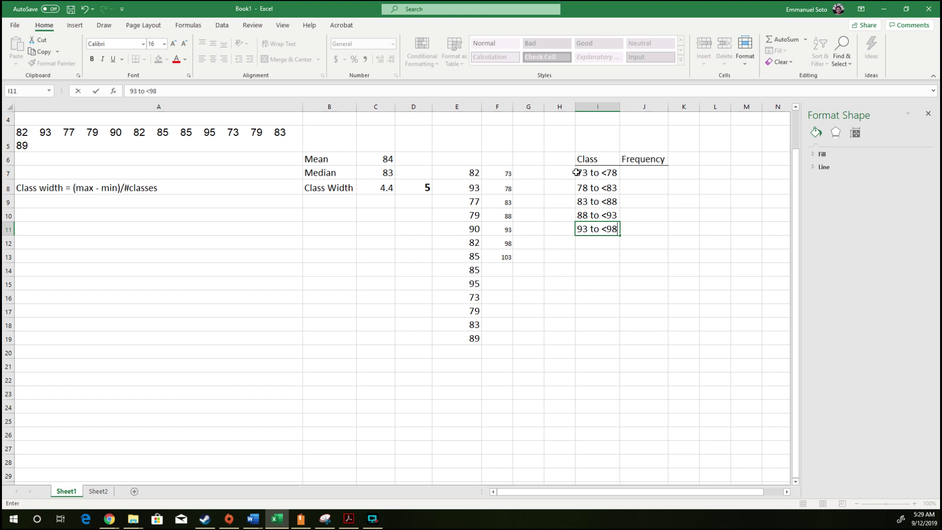
key("ctrl+Return")
left_click_drag(588, 176, 597, 221)
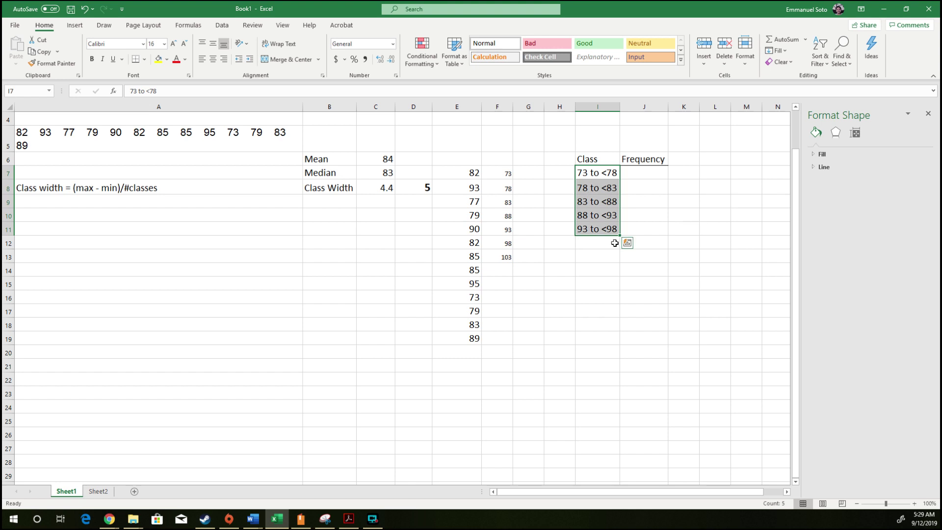
left_click(606, 267)
Sort the grades in E7:E19 from smallest to largest, continuing with the current selection only
left_click(652, 174)
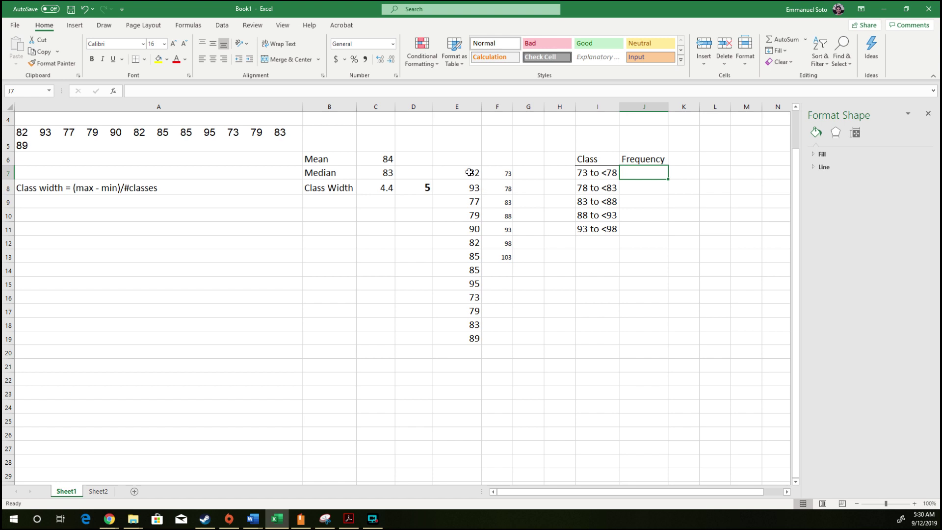
left_click_drag(470, 172, 480, 344)
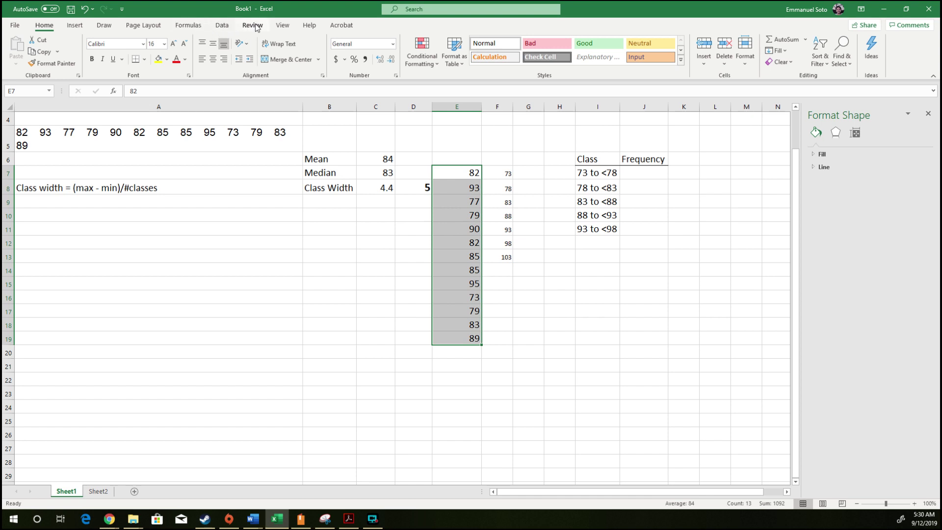
left_click(227, 26)
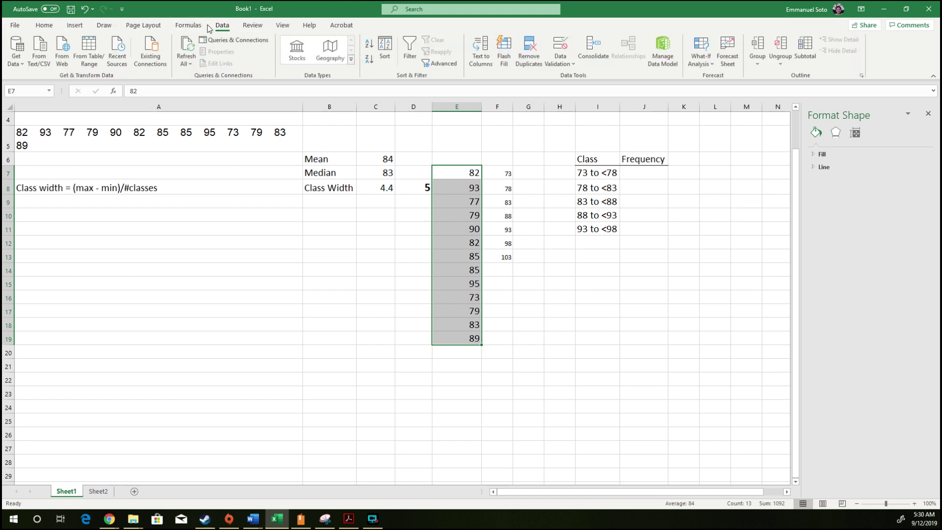
left_click(369, 45)
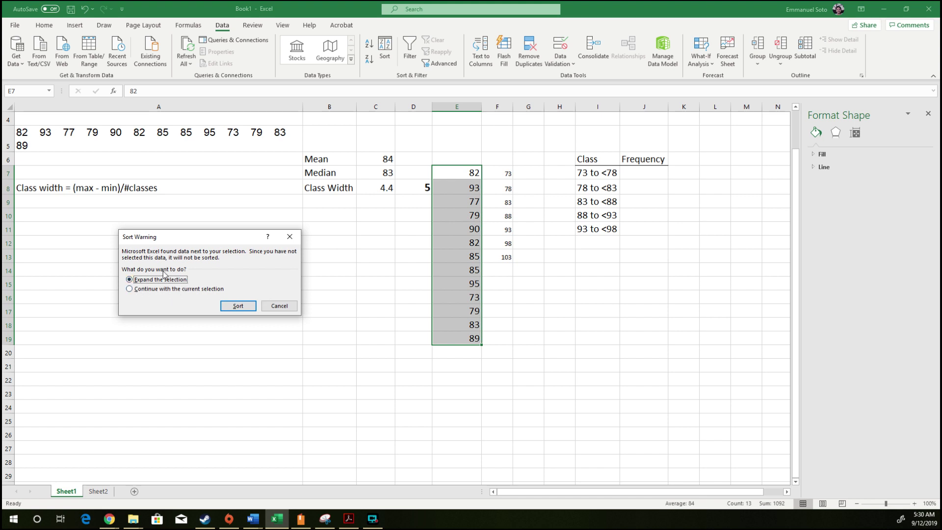
left_click(129, 289)
left_click(238, 306)
Count the sorted grades in the 73 to <78 class and enter its frequency, 2, in J7
left_click(477, 171)
left_click(656, 172)
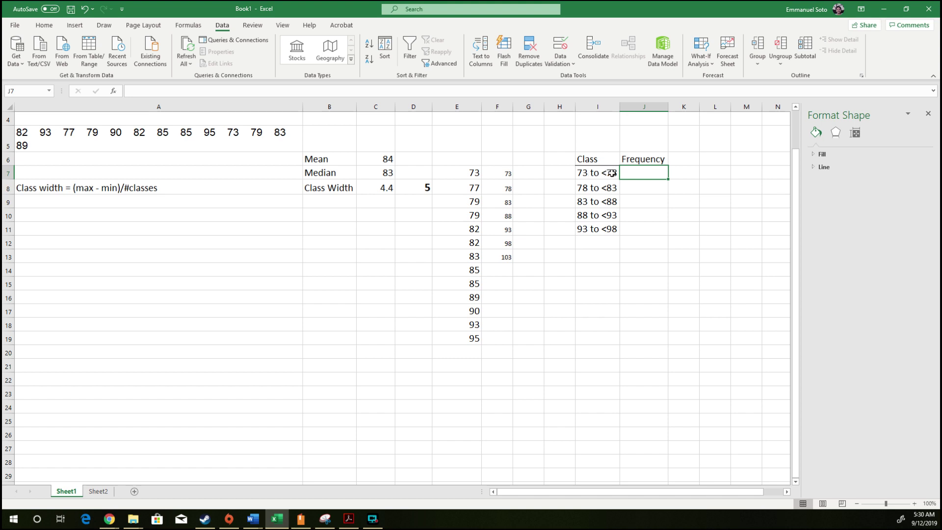
left_click_drag(478, 172, 476, 186)
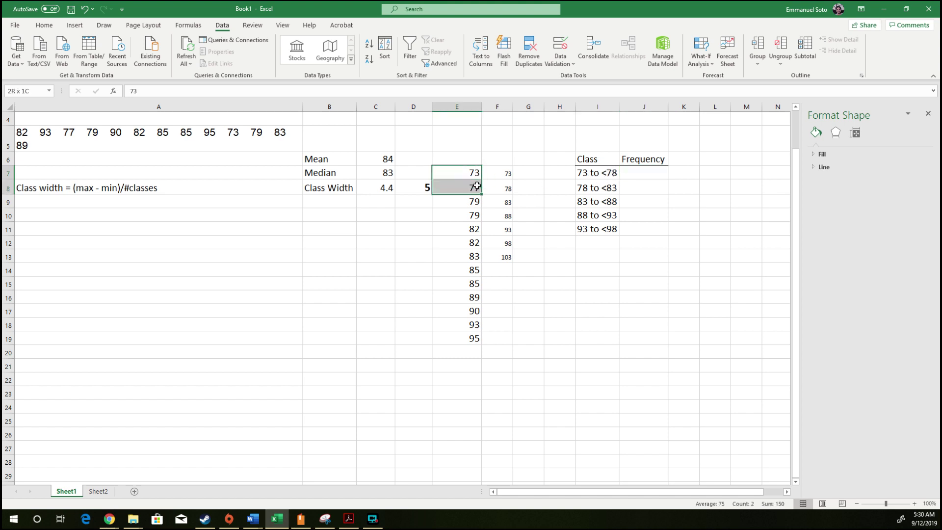
left_click(646, 175)
type("2")
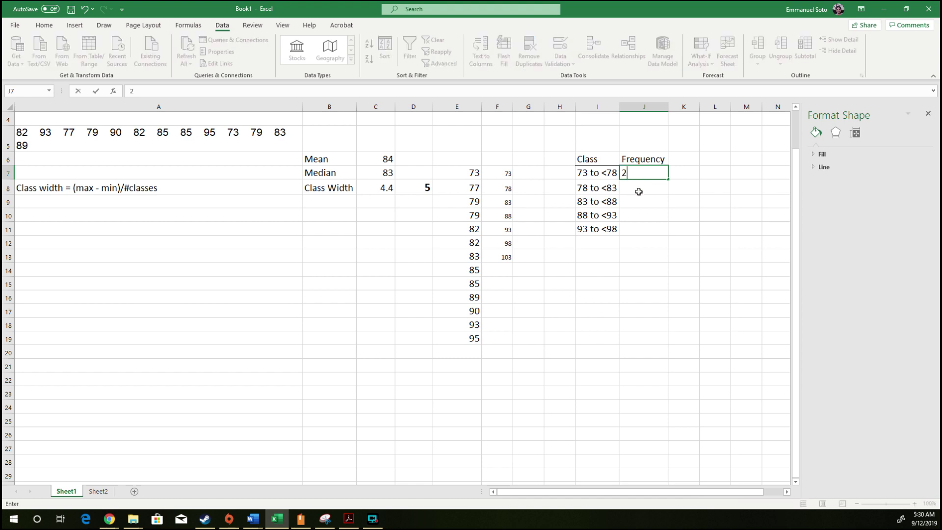
key("Return")
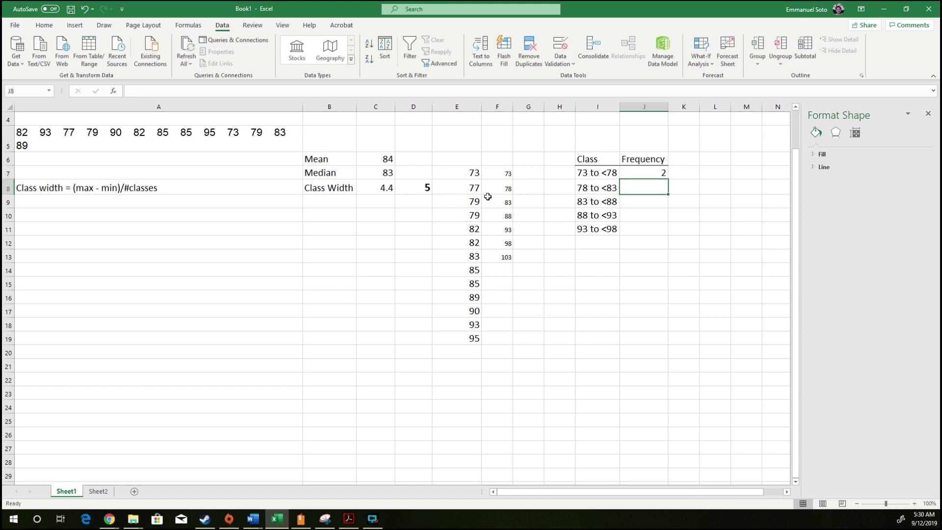
Count the grades for the next two classes and enter frequencies 4 in J8 and 3 in J9
left_click_drag(474, 199, 475, 249)
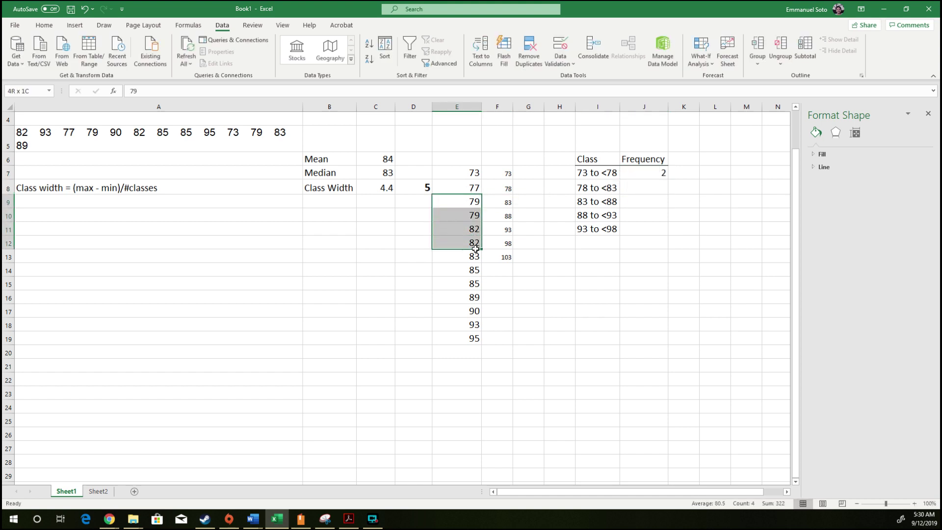
left_click(654, 187)
type("4")
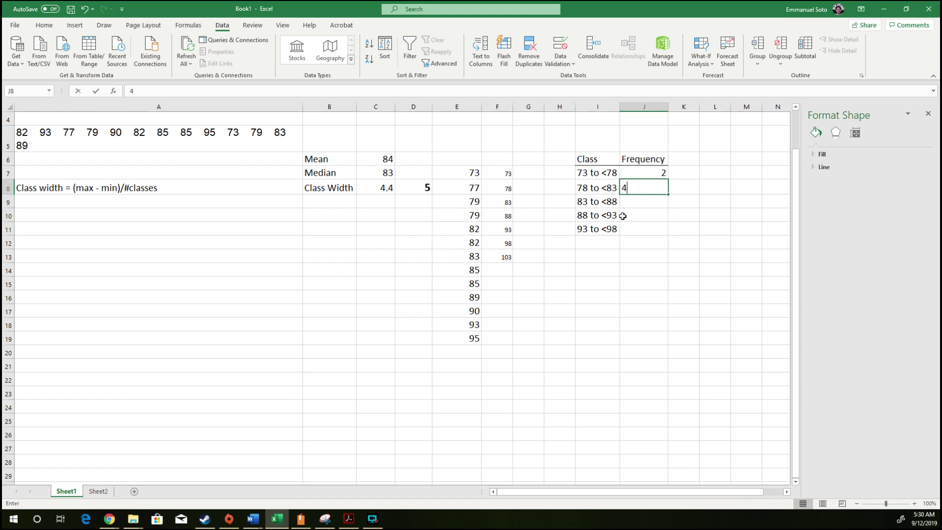
key("Return")
left_click_drag(472, 256, 472, 284)
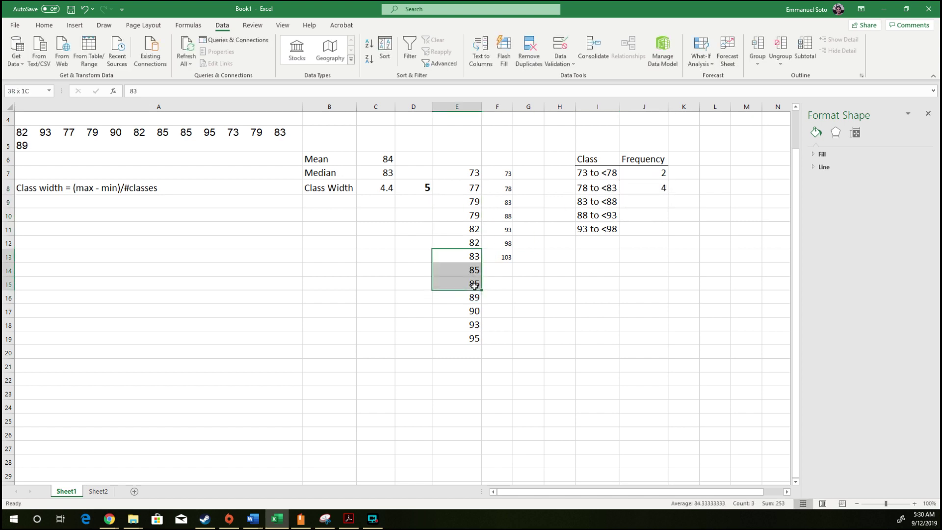
left_click(658, 201)
type("3")
key("Return")
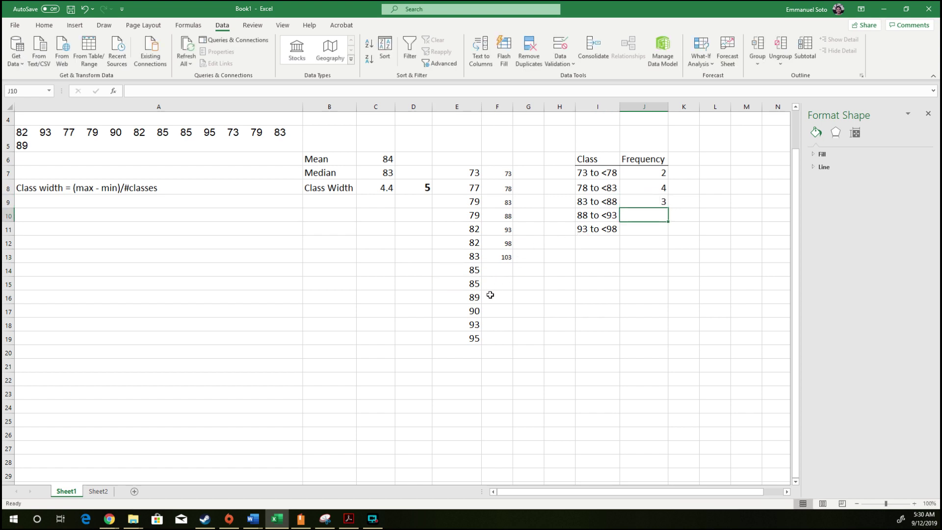
Count the grades in the 88 to <93 class and enter its frequency, 2, in J10
left_click_drag(468, 299, 472, 312)
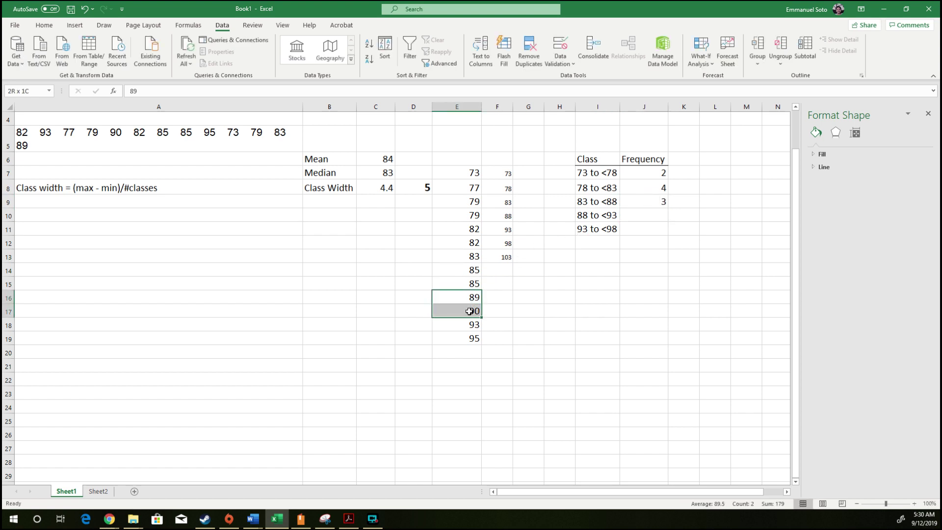
left_click(627, 219)
type("2")
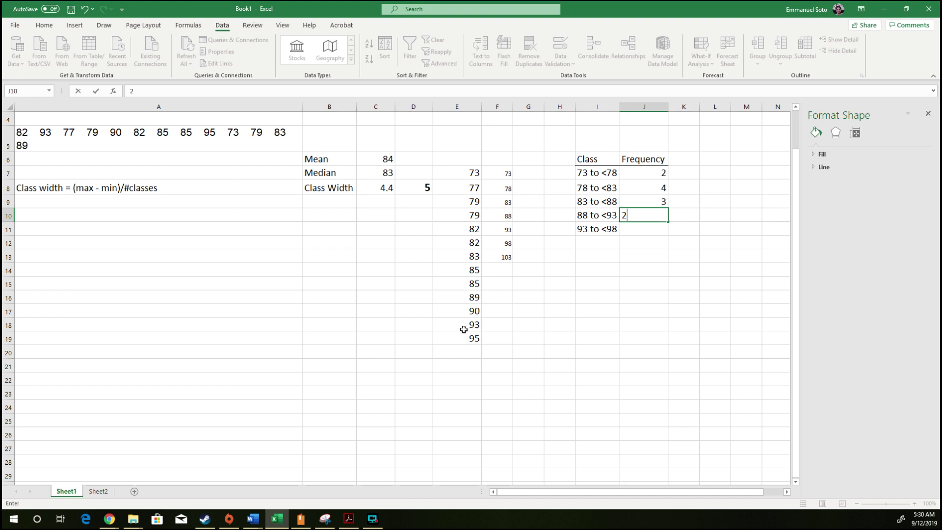
Count the grades in the 93 to <98 class and enter its frequency, 2, in J11
left_click(465, 335)
left_click(643, 233)
type("1")
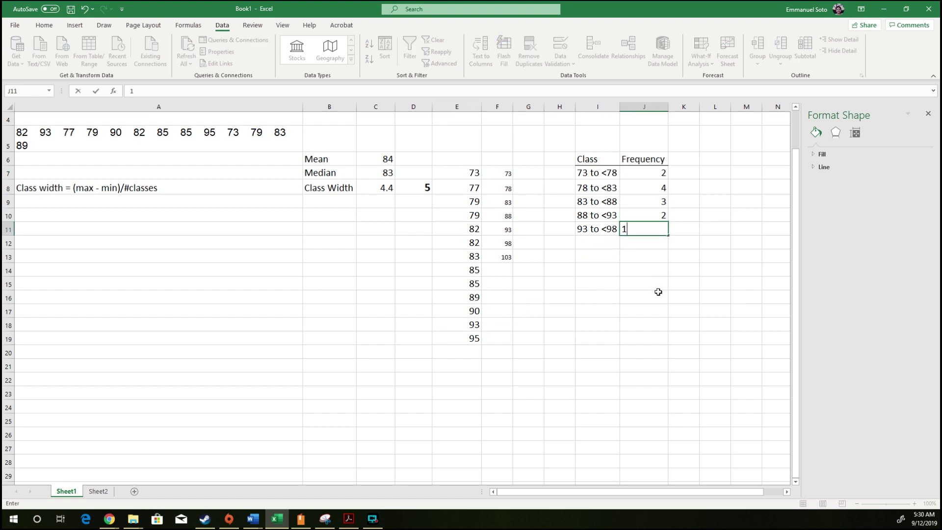
left_click_drag(456, 325, 464, 338)
left_click(661, 229)
type("2")
left_click(667, 256)
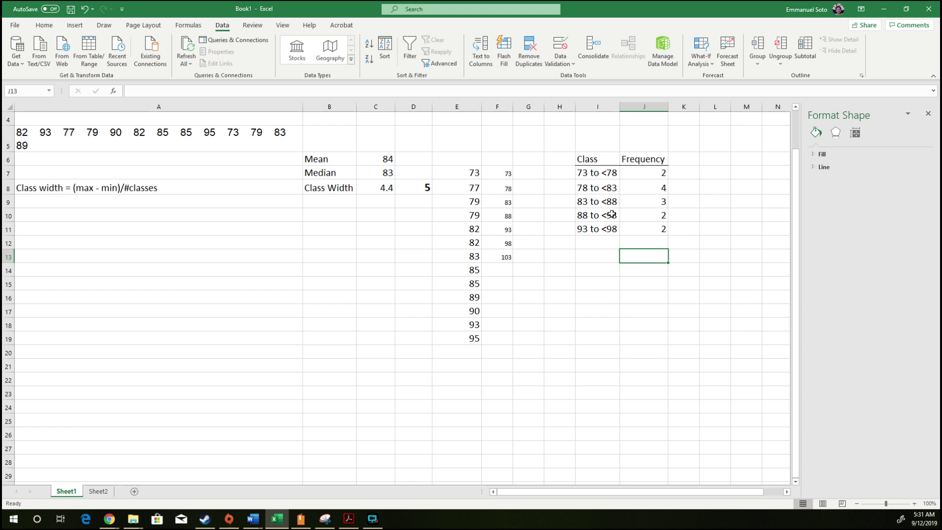
left_click_drag(588, 160, 660, 228)
left_click(683, 230)
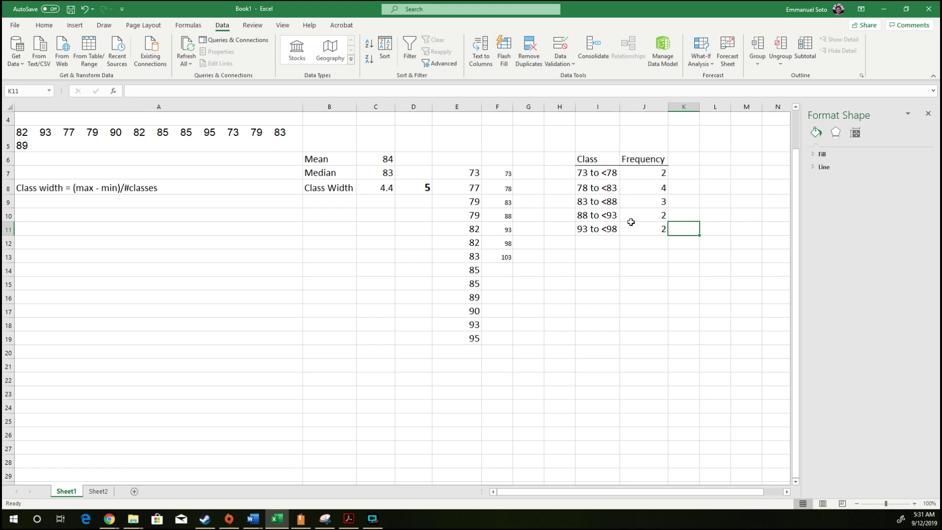
Review the quiz grade tasks and the completed class and frequency table
scroll(635, 235, "down", 1)
scroll(652, 339, "up", 2)
scroll(619, 329, "down", 1)
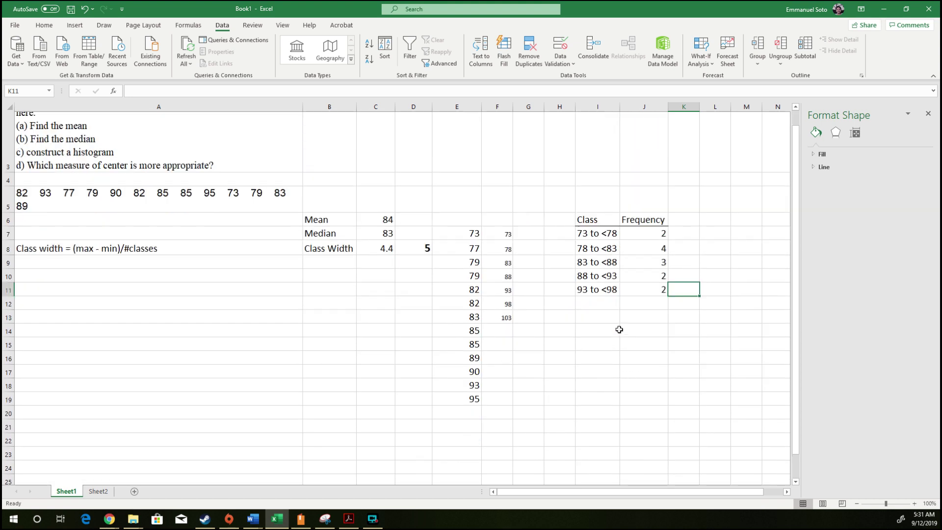
scroll(619, 329, "down", 2)
scroll(615, 245, "up", 1)
left_click(589, 266)
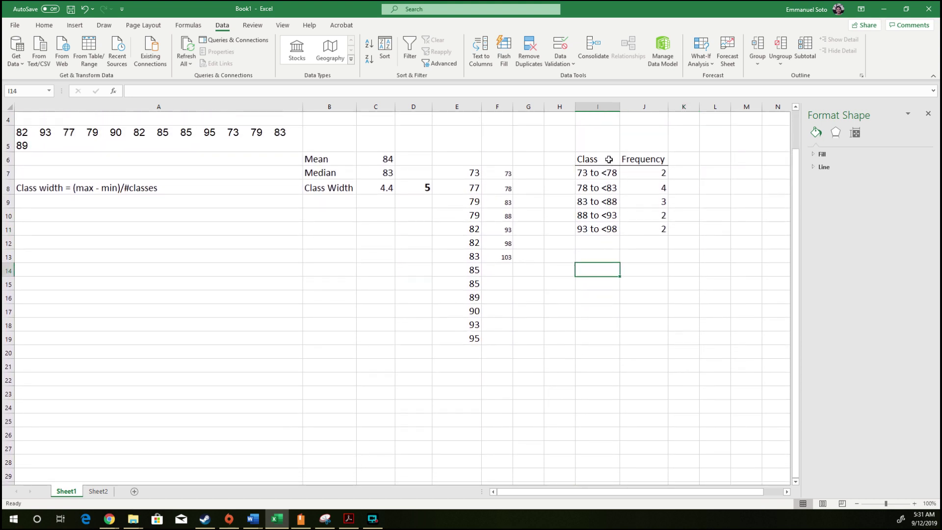
left_click_drag(608, 160, 663, 230)
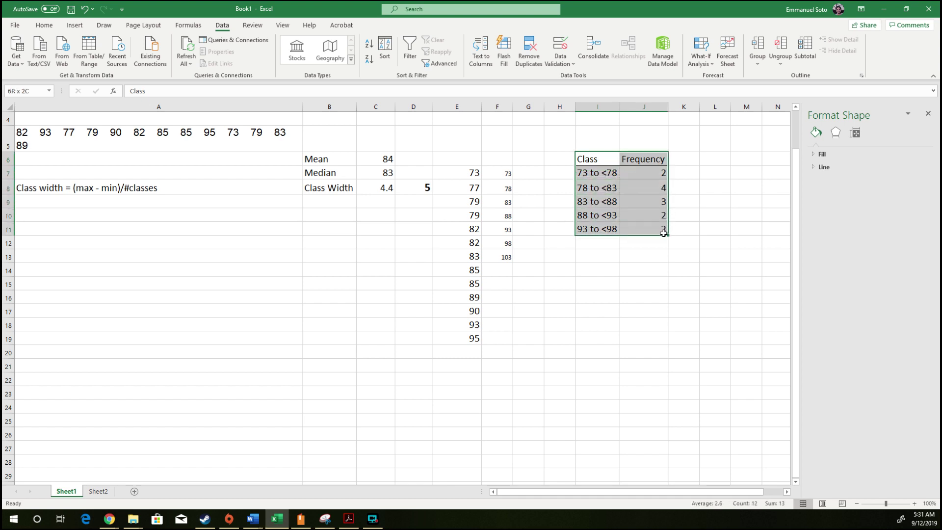
left_click(611, 173)
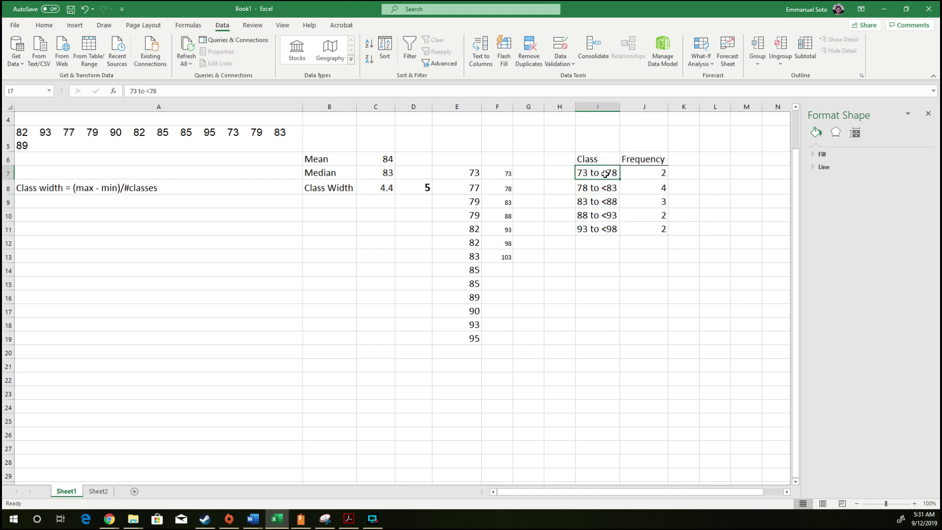
left_click_drag(605, 172, 626, 227)
left_click(613, 153)
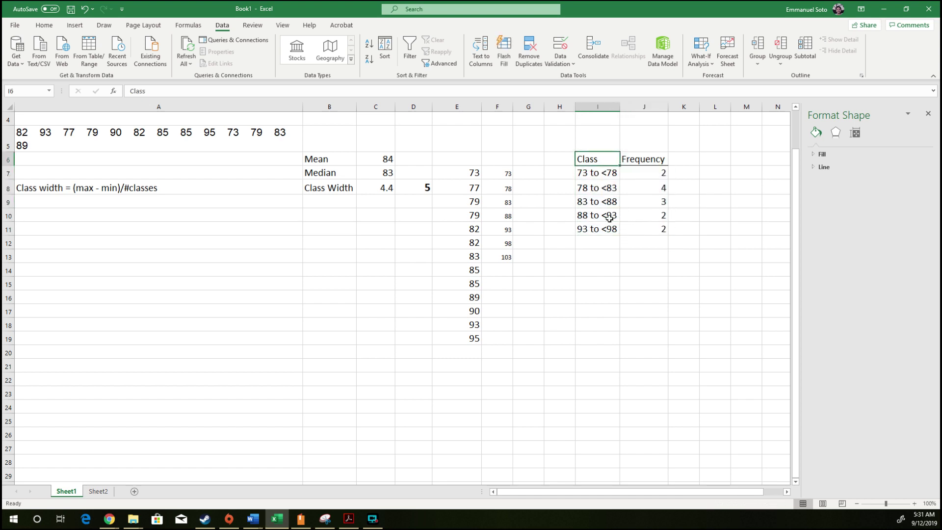
left_click(630, 204)
left_click_drag(649, 230, 592, 160)
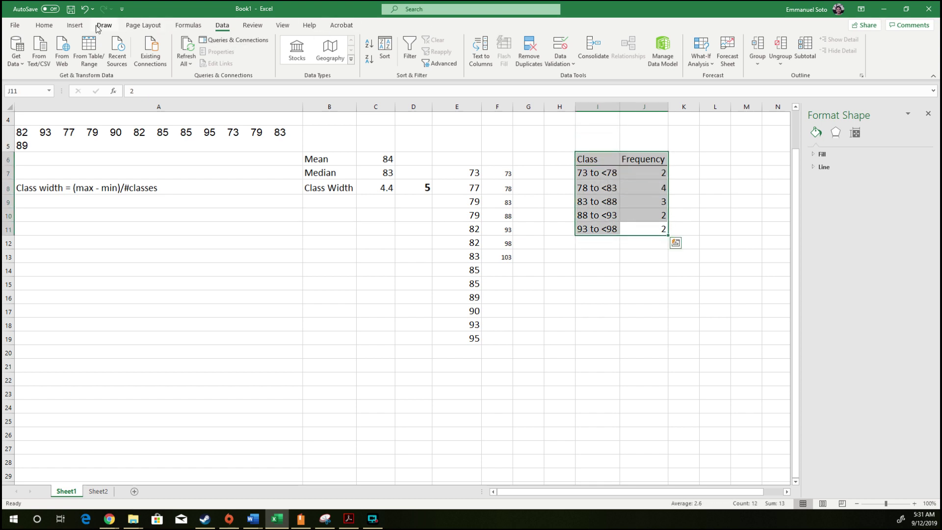
left_click(47, 27)
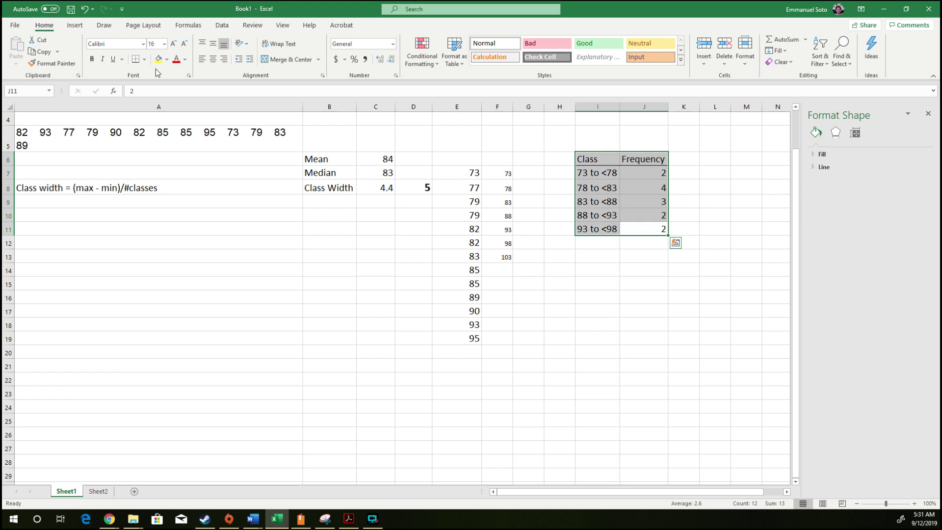
left_click(144, 59)
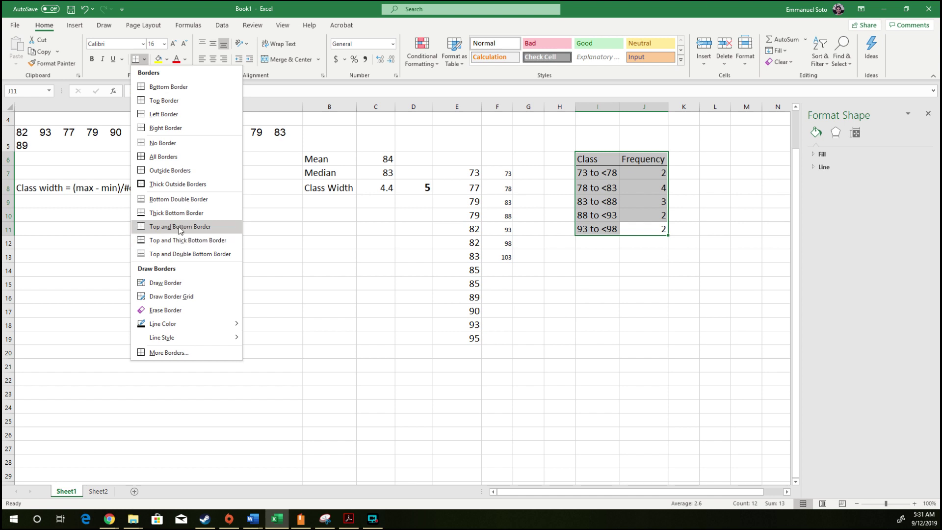
left_click(575, 234)
left_click(714, 187)
Add a right border to the Class column cells I6:I11 to separate them from the frequencies
left_click_drag(598, 158, 608, 227)
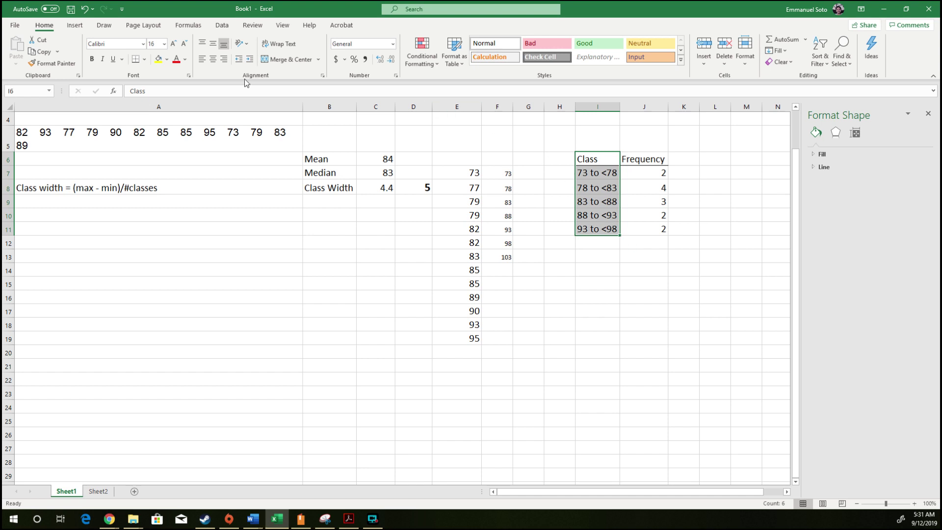
left_click(144, 59)
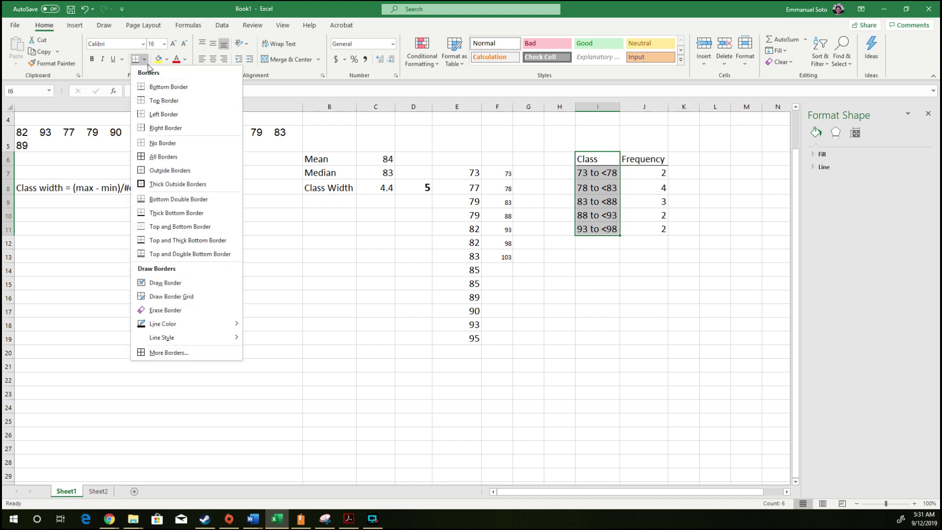
left_click(164, 128)
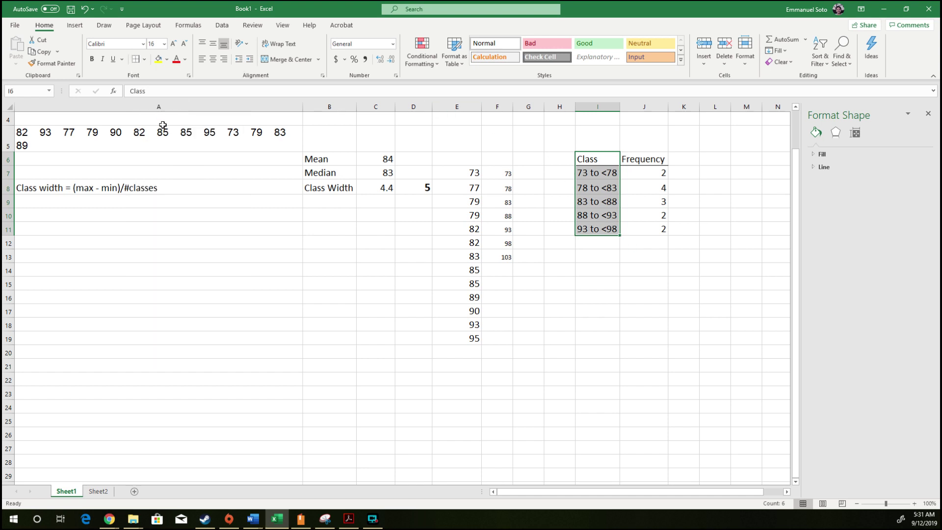
left_click(605, 241)
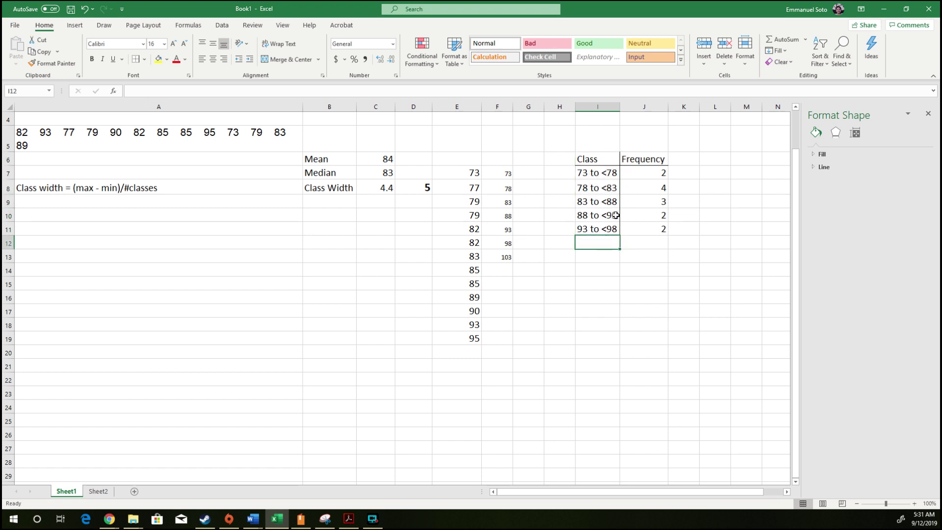
left_click_drag(653, 231, 631, 158)
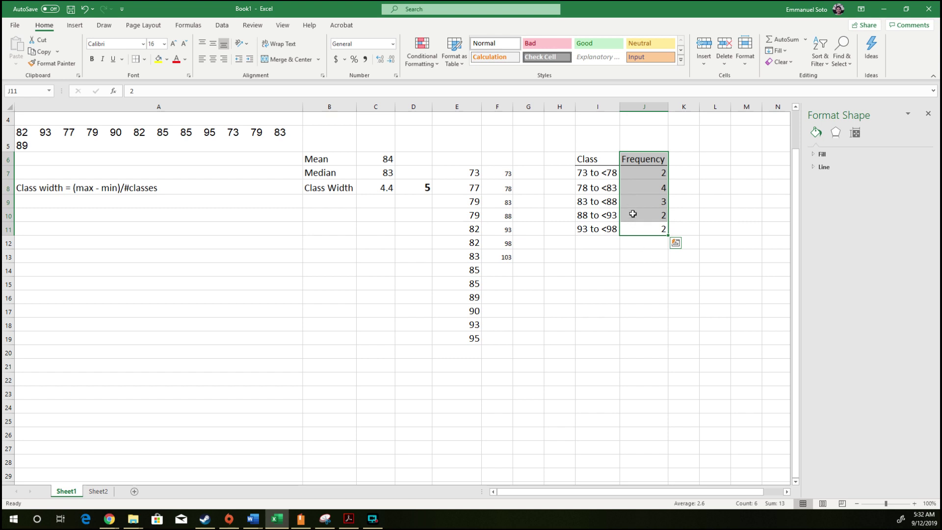
left_click(633, 265)
left_click_drag(586, 162, 637, 227)
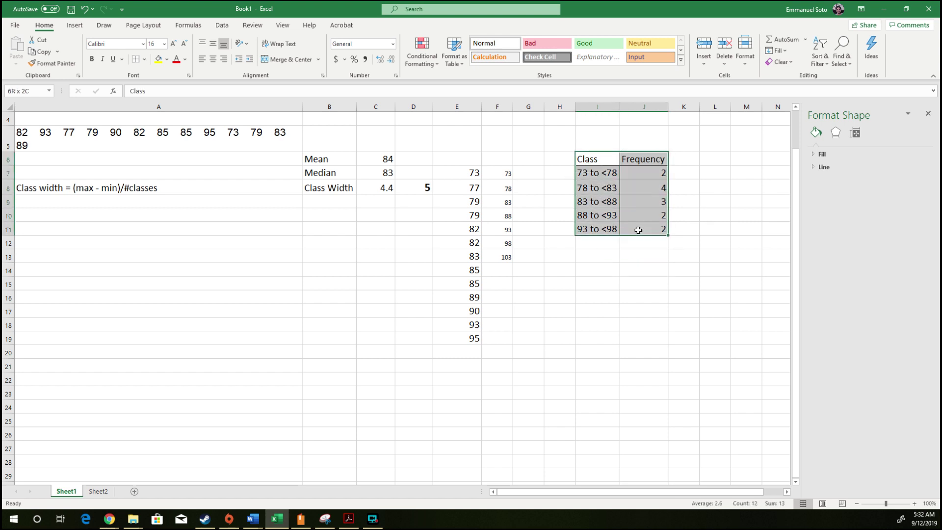
left_click(683, 255)
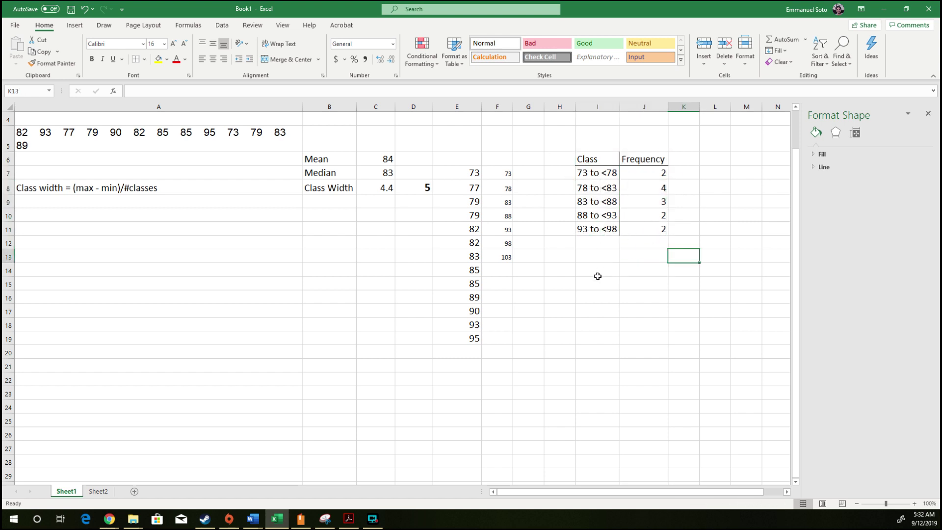
Insert a blank 2-D clustered column chart and place it just below the frequency table
left_click(596, 254)
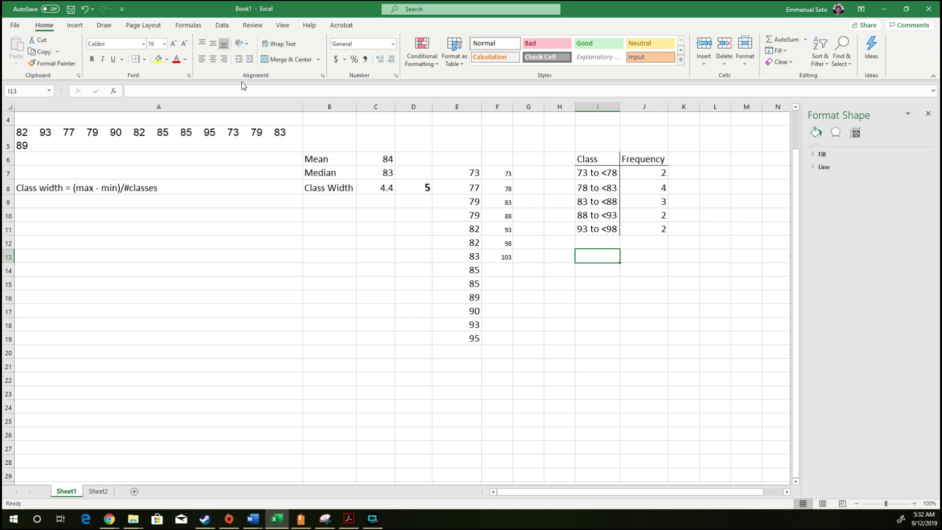
left_click(75, 26)
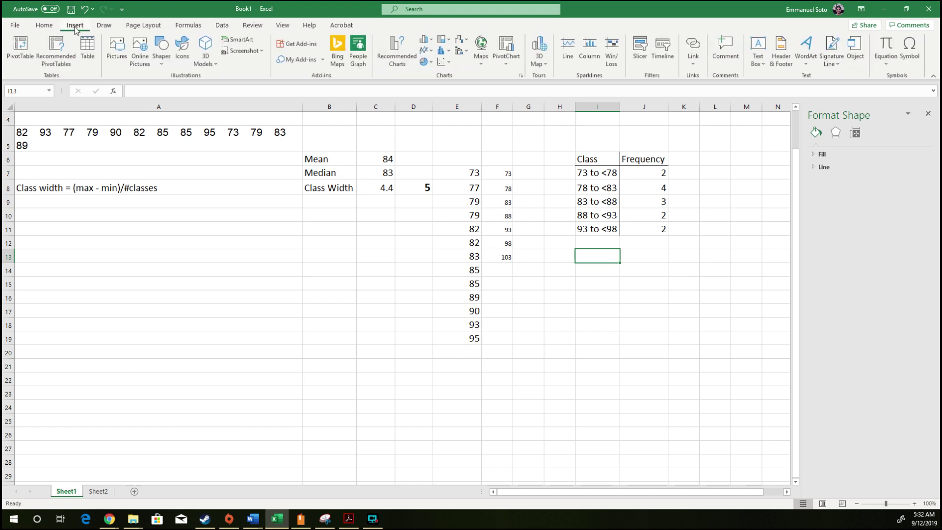
left_click(444, 50)
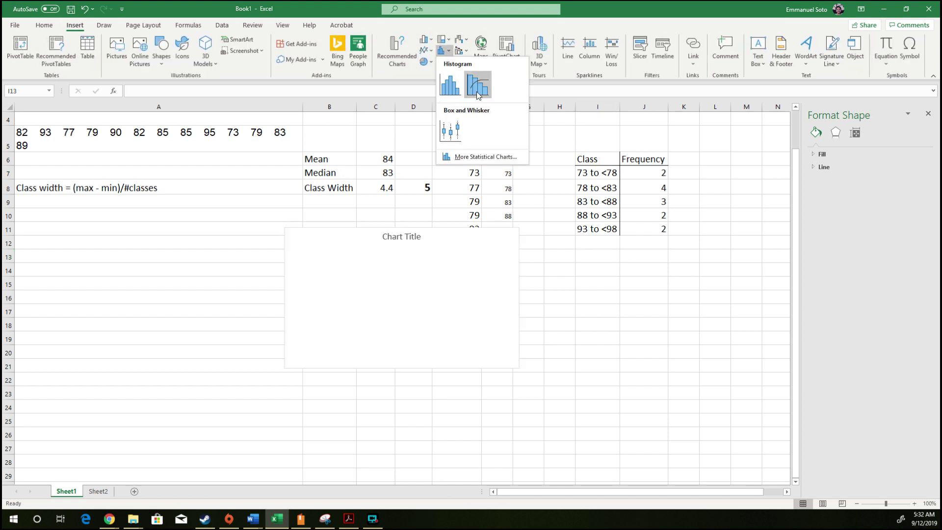
left_click(440, 51)
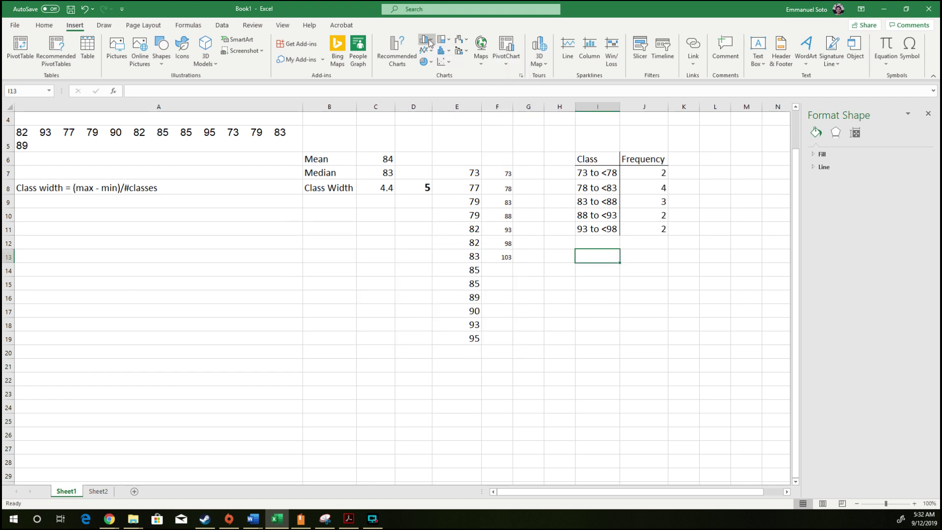
left_click(429, 41)
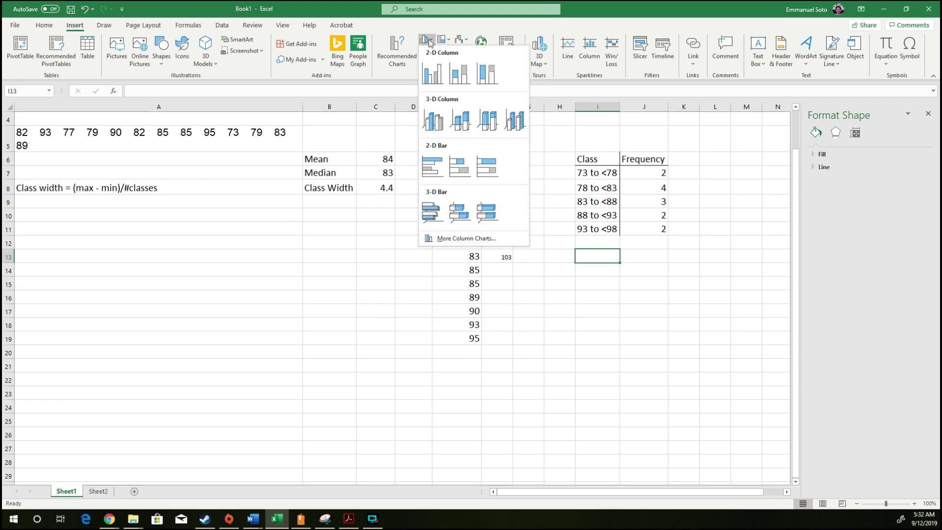
left_click(445, 80)
left_click_drag(432, 251, 677, 263)
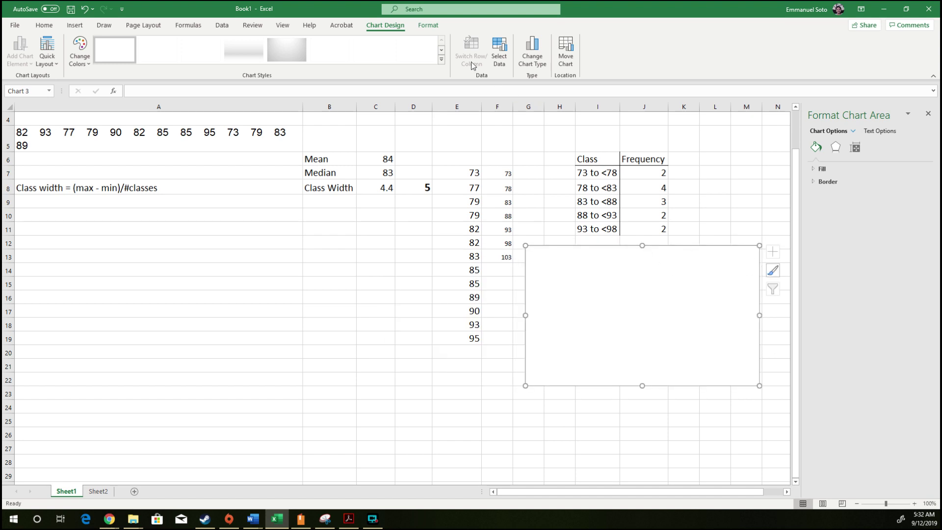
Set the chart's data range to the frequencies in J7:J11 and its horizontal axis labels to the classes in I7:I11
left_click(499, 51)
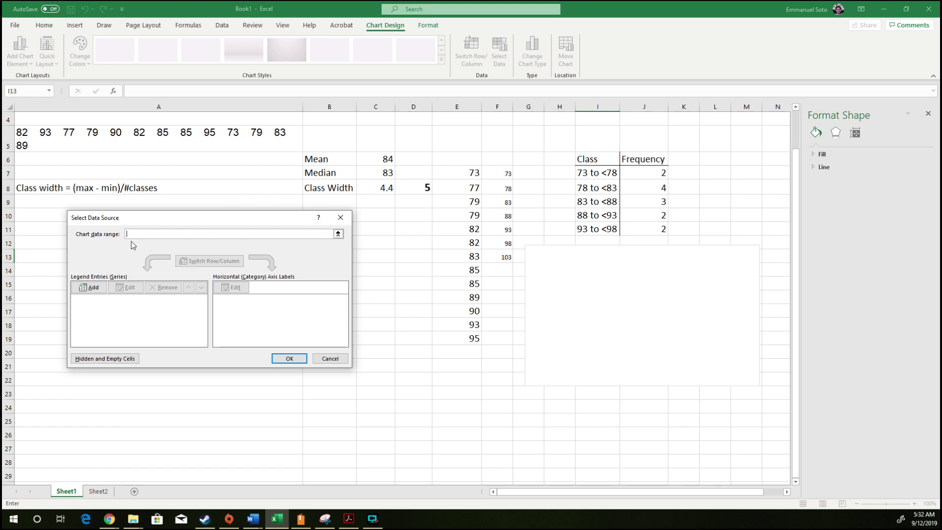
left_click_drag(640, 169, 648, 231)
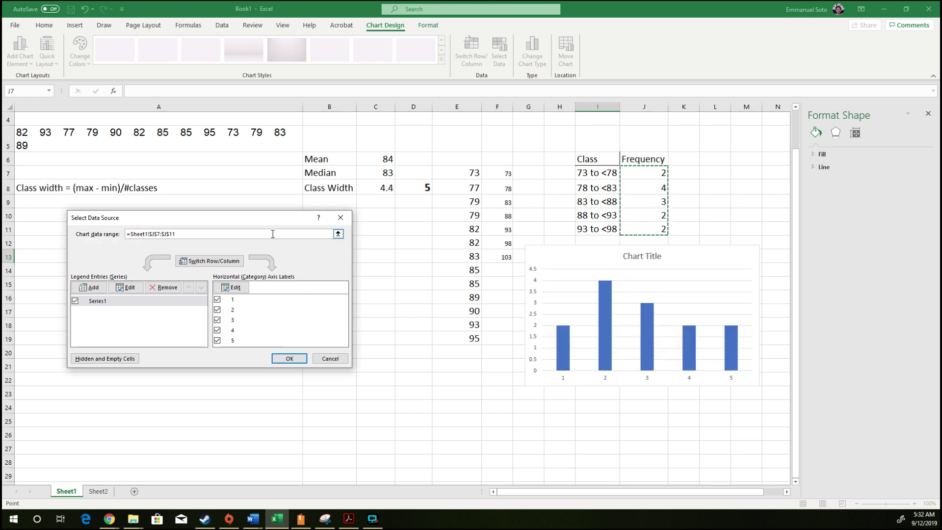
left_click(241, 289)
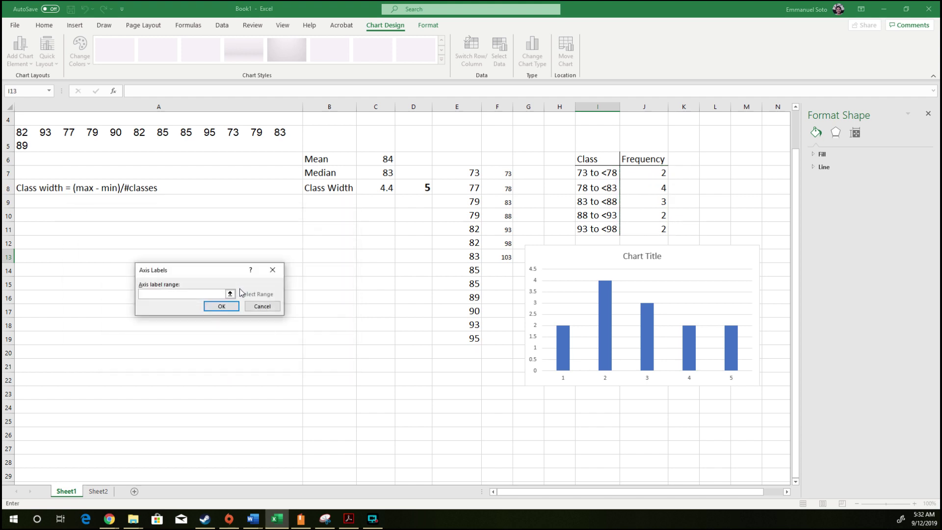
left_click_drag(585, 175, 589, 229)
left_click_drag(204, 272, 474, 154)
left_click(494, 190)
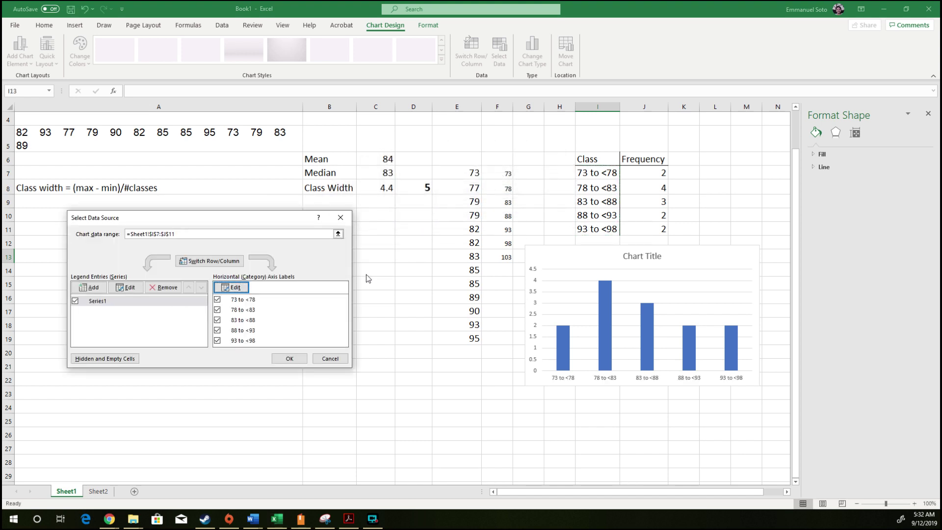
left_click(287, 360)
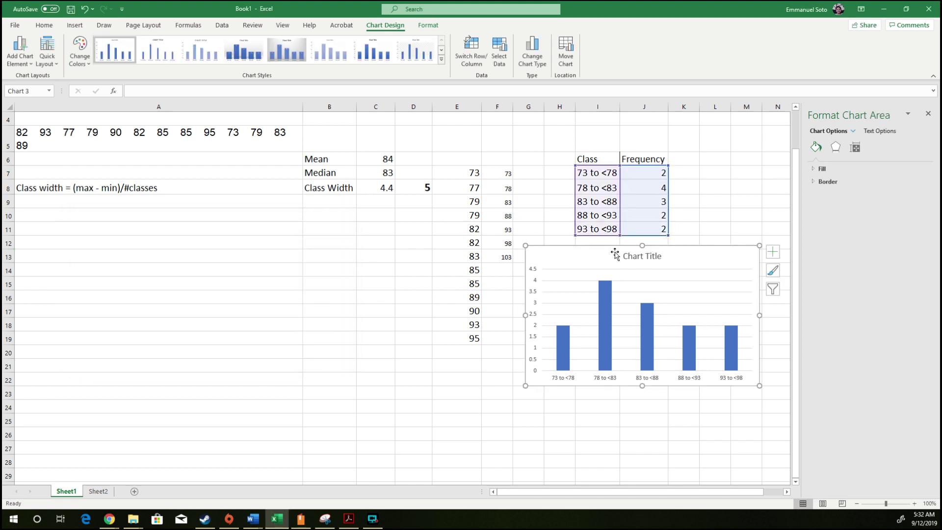
Move the column chart up over columns B to H, beside the frequency table
left_click_drag(613, 253, 417, 135)
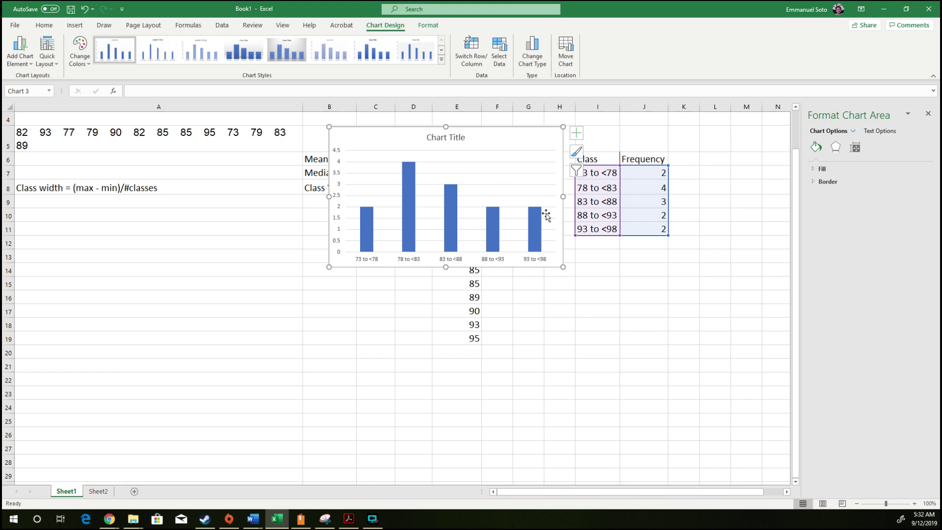
left_click(364, 236)
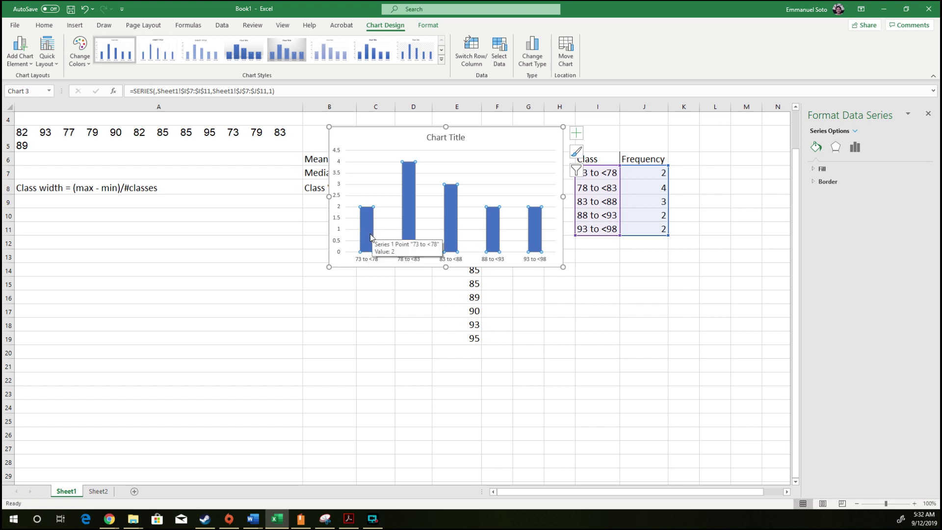
left_click(552, 310)
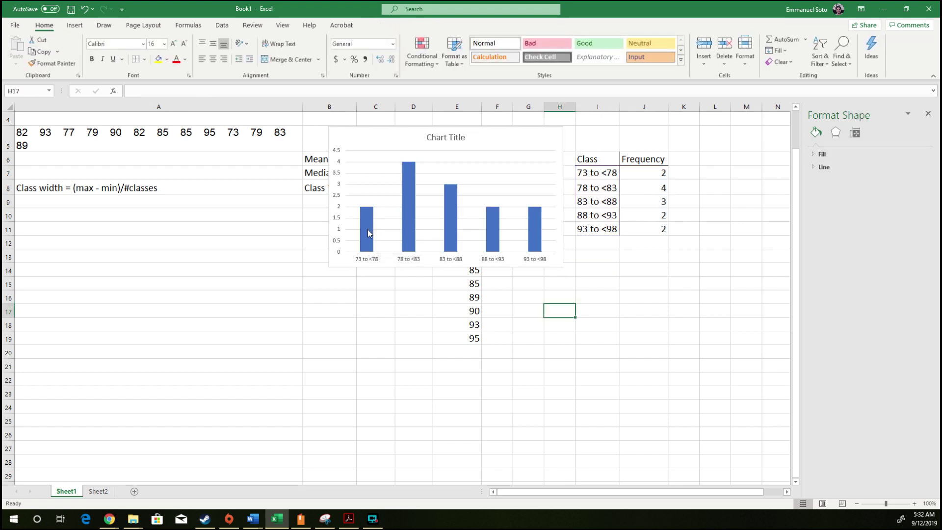
Set the gap width of the chart's data series to 0% so the columns touch, and close the series formatting options
left_click(369, 233)
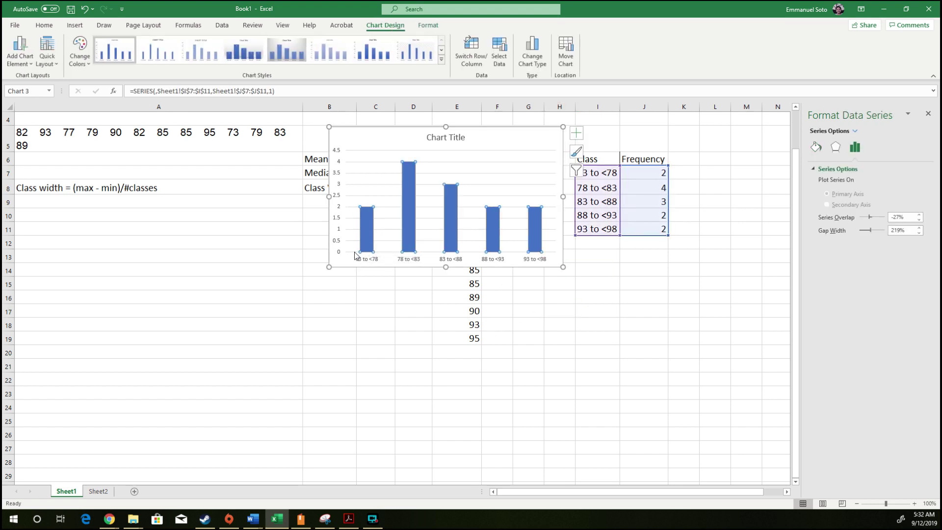
mouse_move(406, 204)
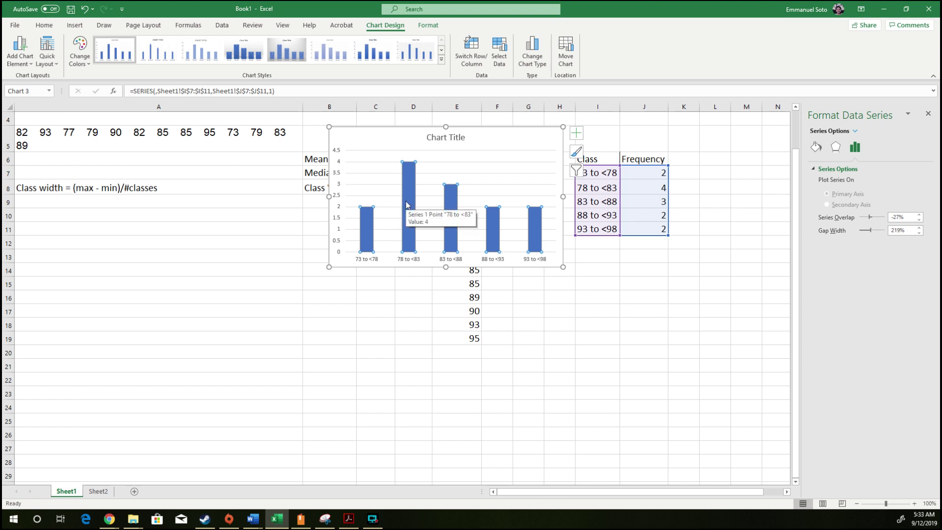
left_click(927, 113)
left_click(395, 353)
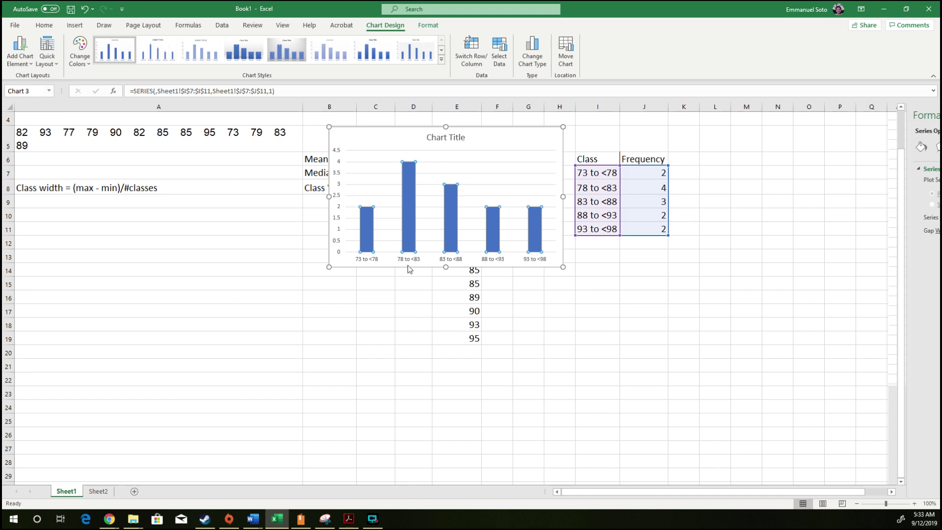
double_click(407, 222)
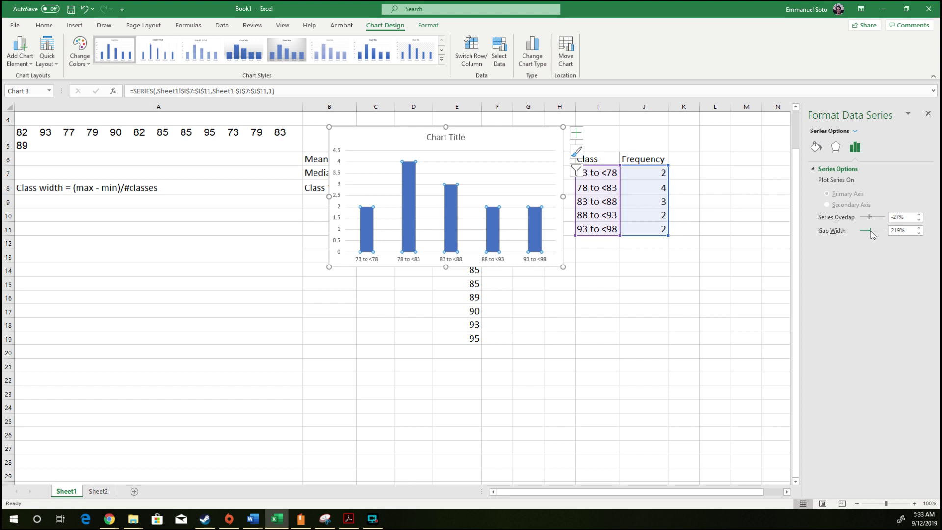
left_click_drag(871, 230, 858, 231)
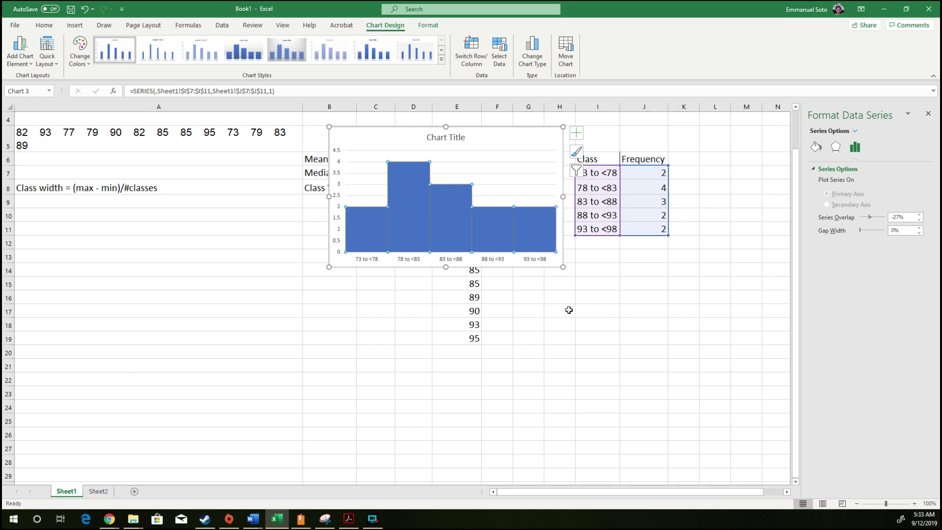
left_click(927, 114)
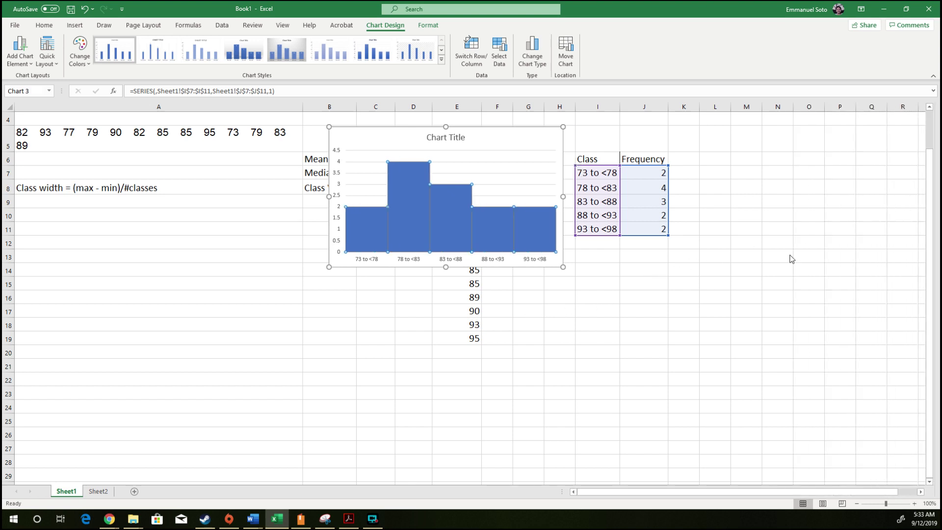
Give the chart's data series a black outline so each column is set off from its neighbours
left_click(643, 297)
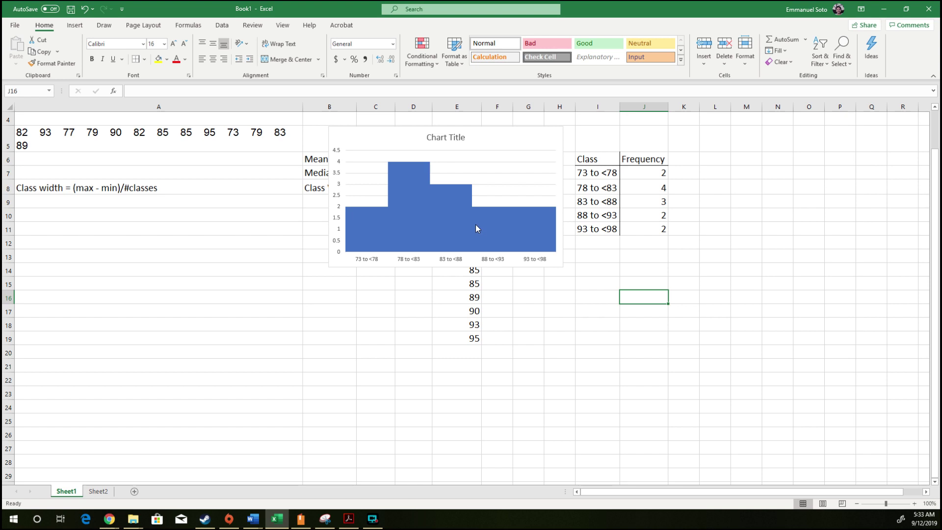
left_click(366, 227)
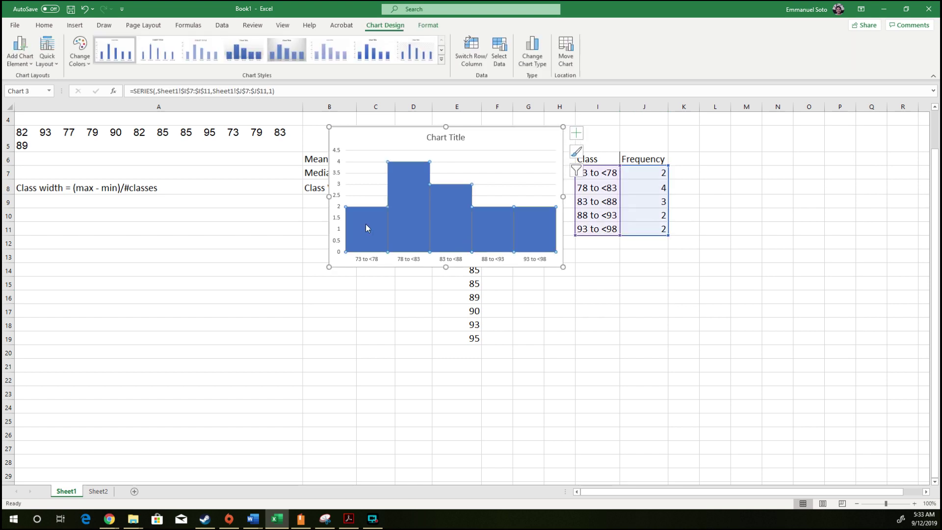
left_click(436, 26)
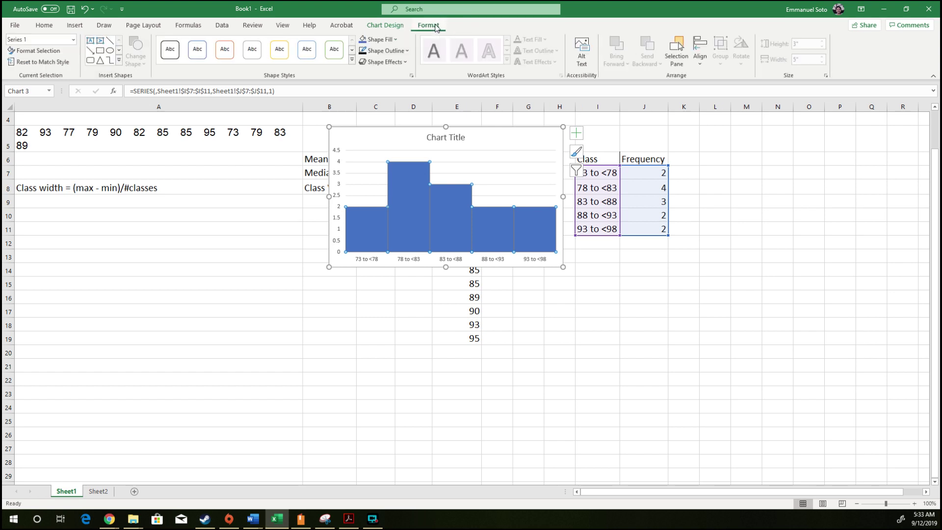
left_click(406, 50)
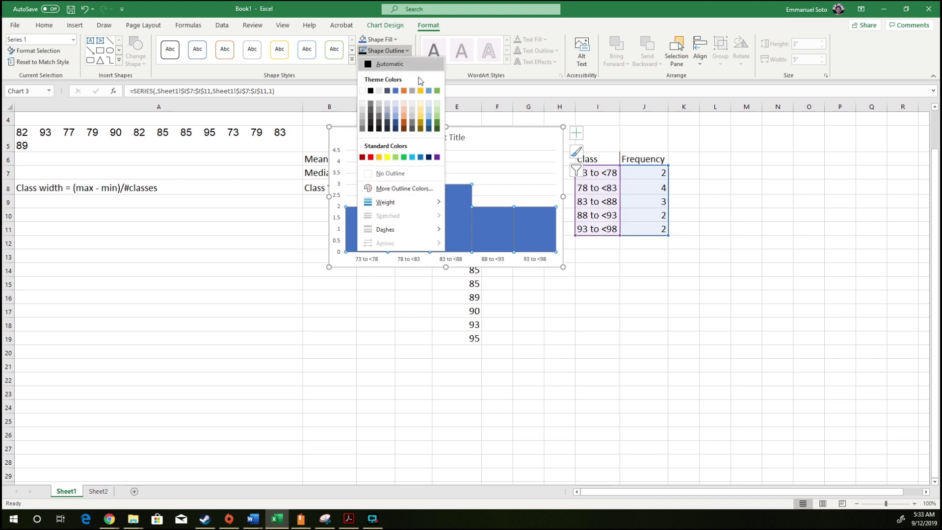
left_click(371, 93)
left_click(552, 324)
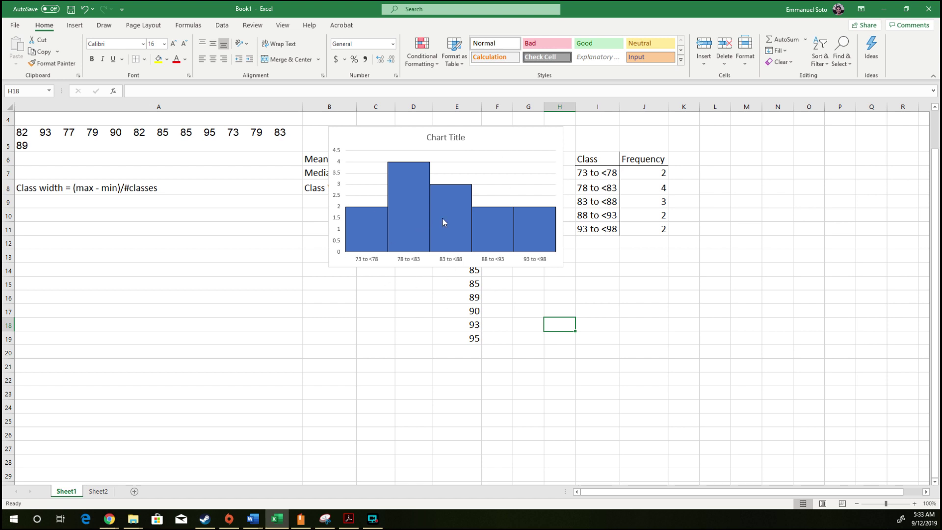
Replace the placeholder chart title with "Quiz Grades in Marking Period"
left_click(447, 138)
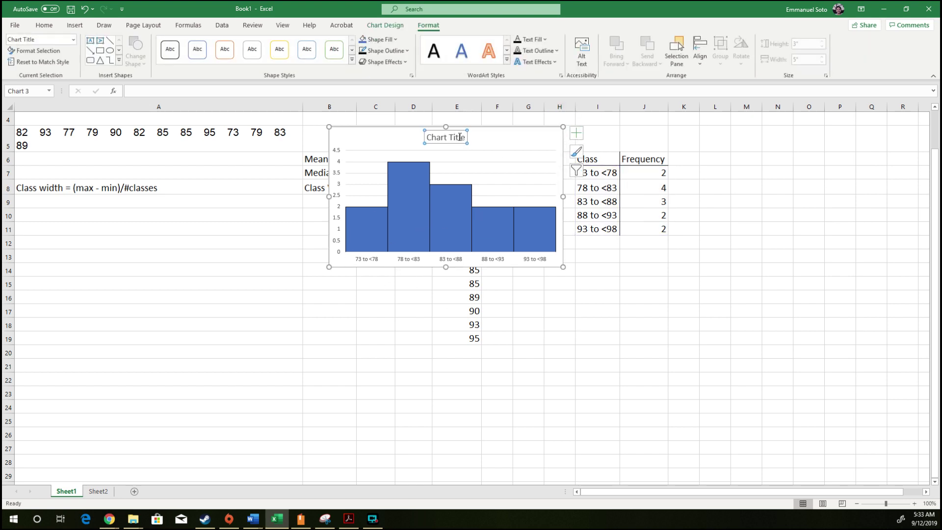
triple_click(464, 137)
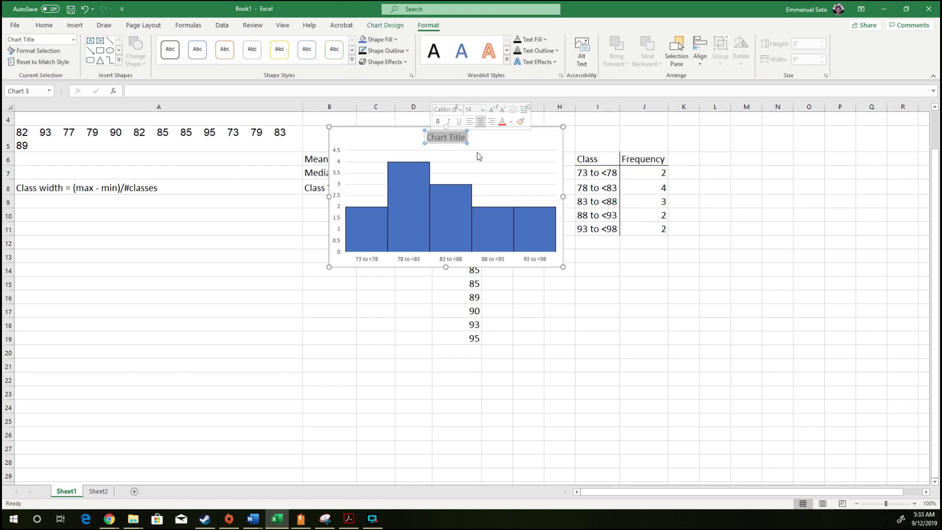
scroll(201, 174, "up", 1)
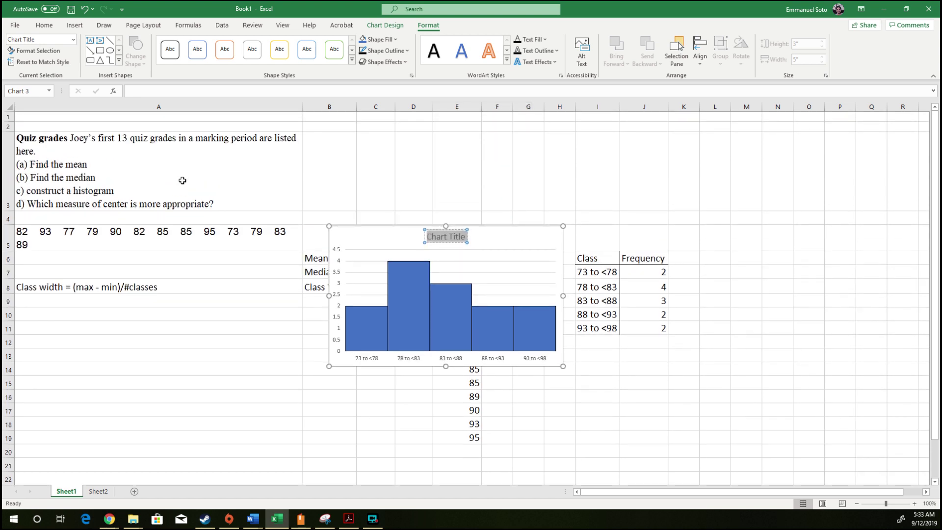
type("Quiz")
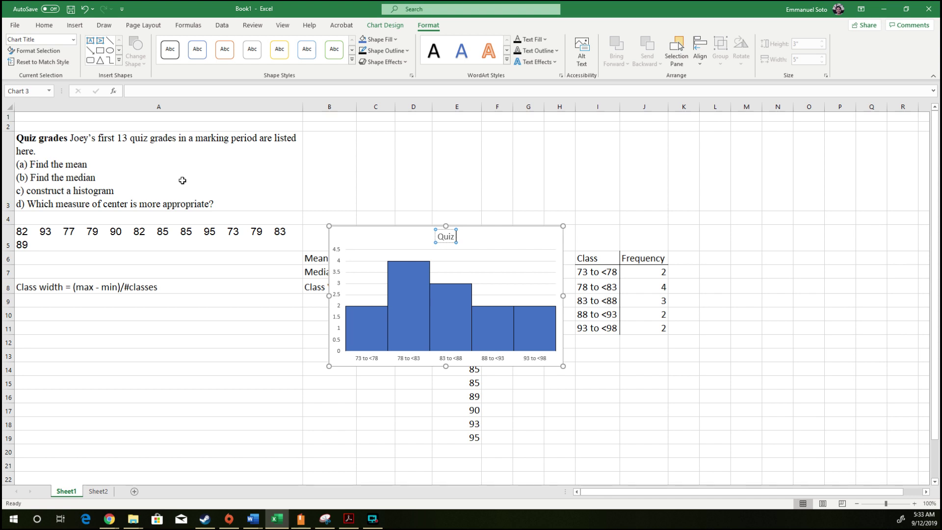
type(" Grades i")
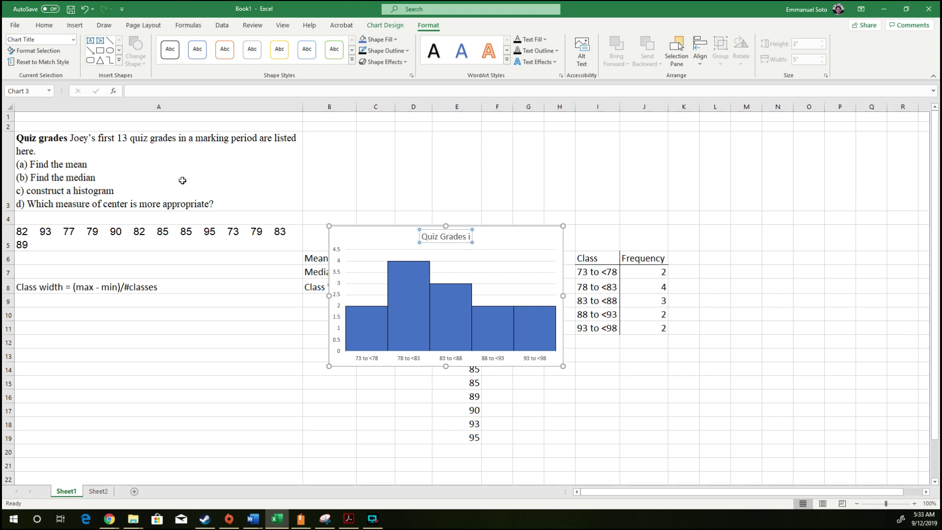
type("n Marking Period")
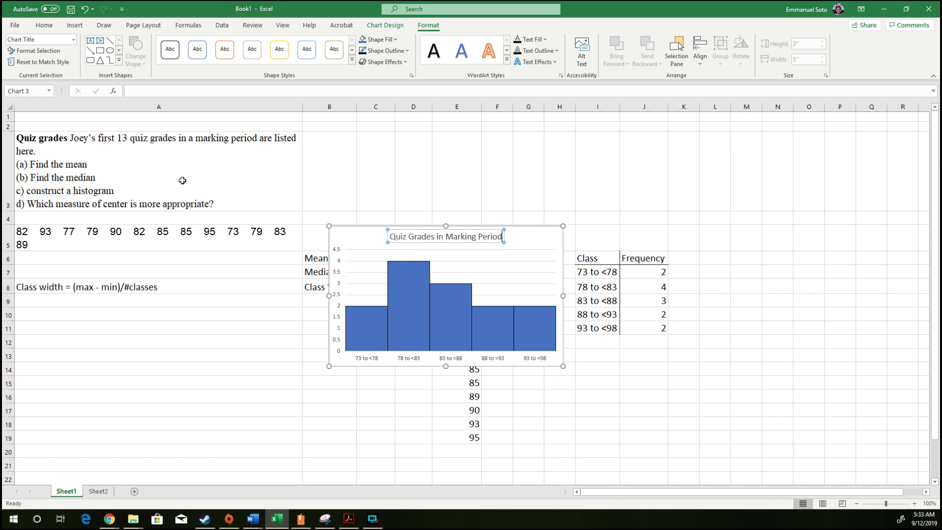
left_click(472, 382)
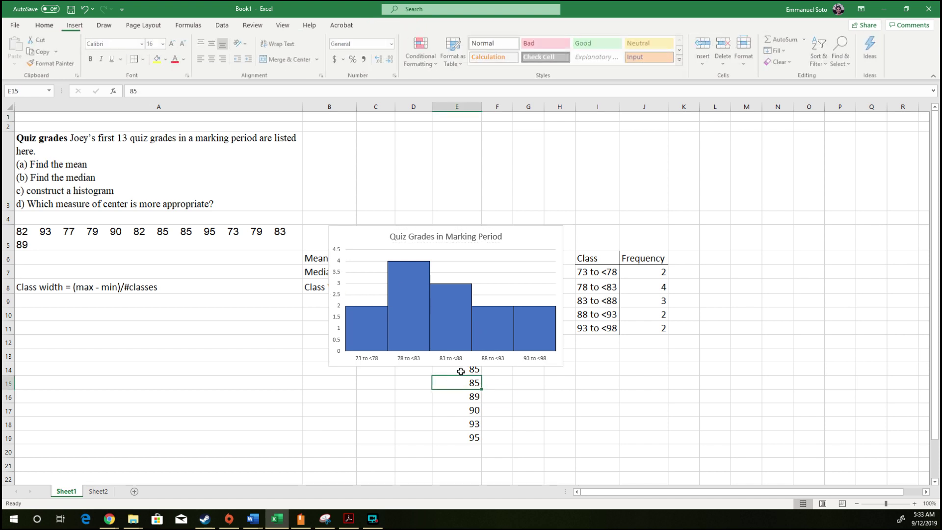
Add primary horizontal and primary vertical axis titles to the histogram
left_click(456, 345)
left_click(577, 233)
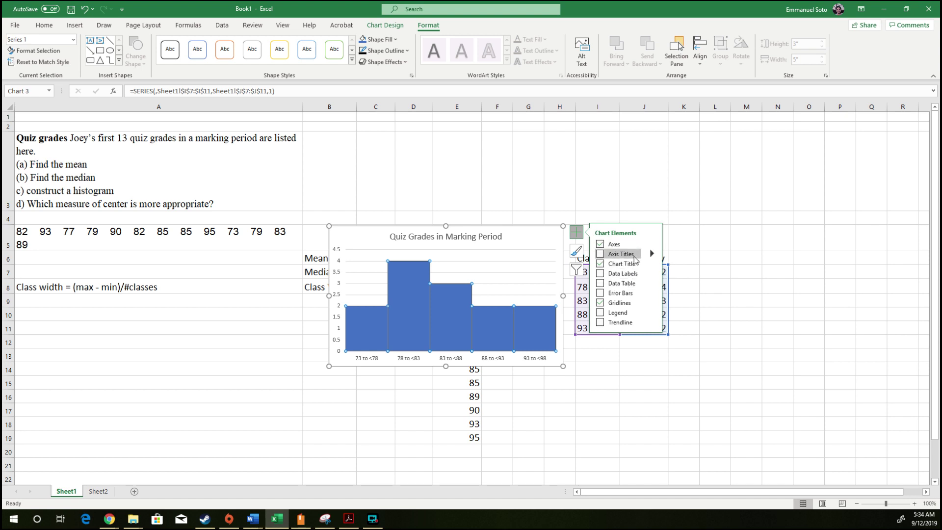
mouse_move(651, 253)
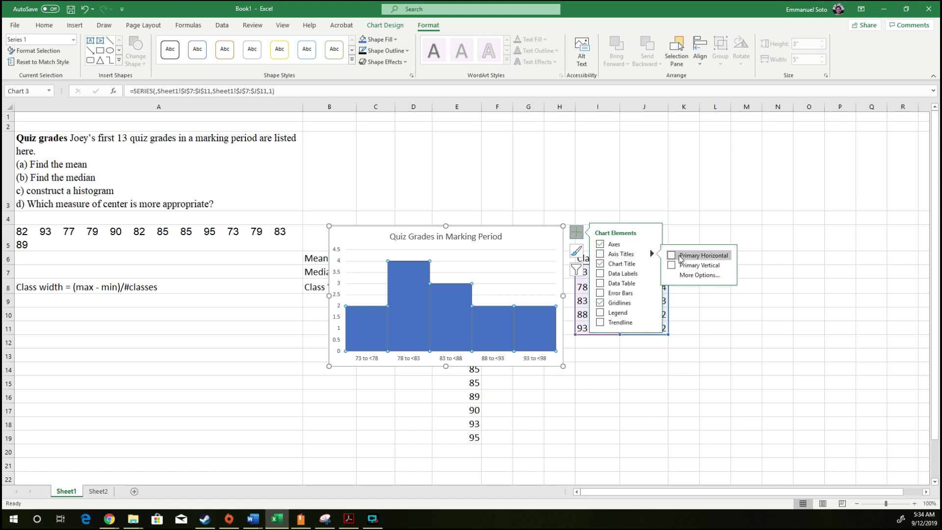
left_click(680, 255)
left_click(679, 265)
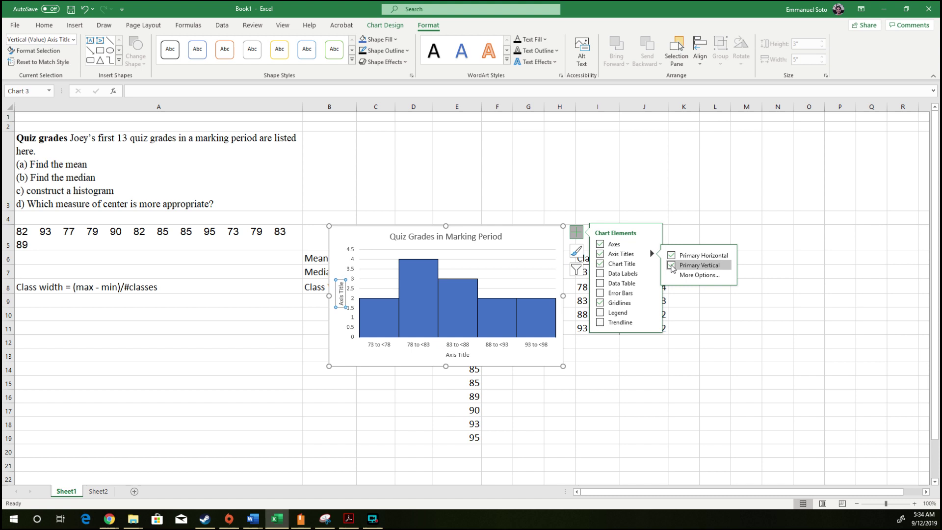
left_click(694, 344)
Change the vertical axis title to "#Quizzes"
left_click(343, 290)
left_click(343, 289)
left_click_drag(342, 283, 346, 300)
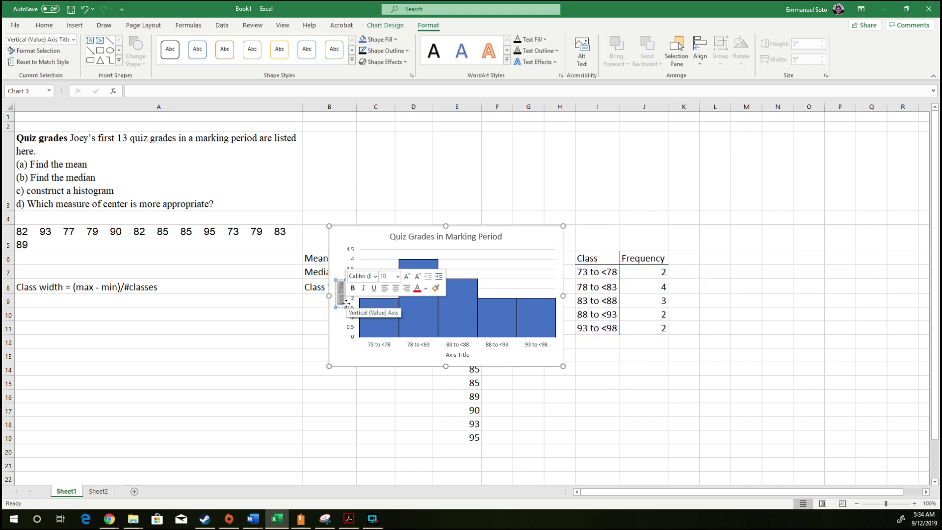
type("F")
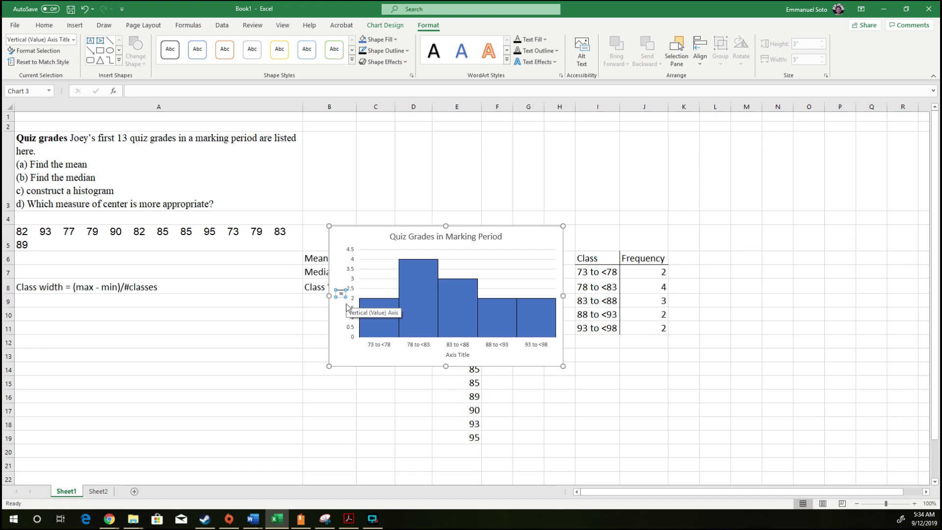
type("Quizzes")
Change the horizontal axis title to "Quiz Grade" and close the axis title formatting options
double_click(460, 356)
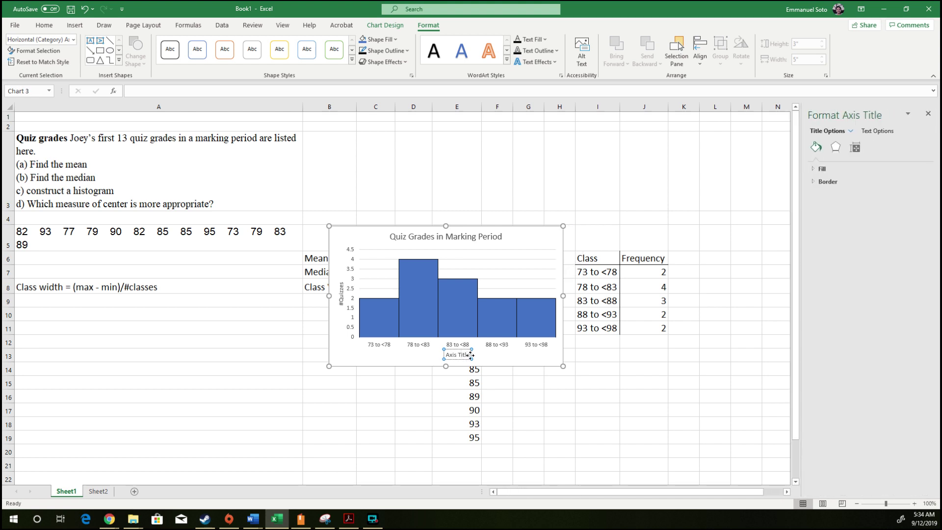
left_click_drag(470, 355, 443, 354)
type("Quiz Grade")
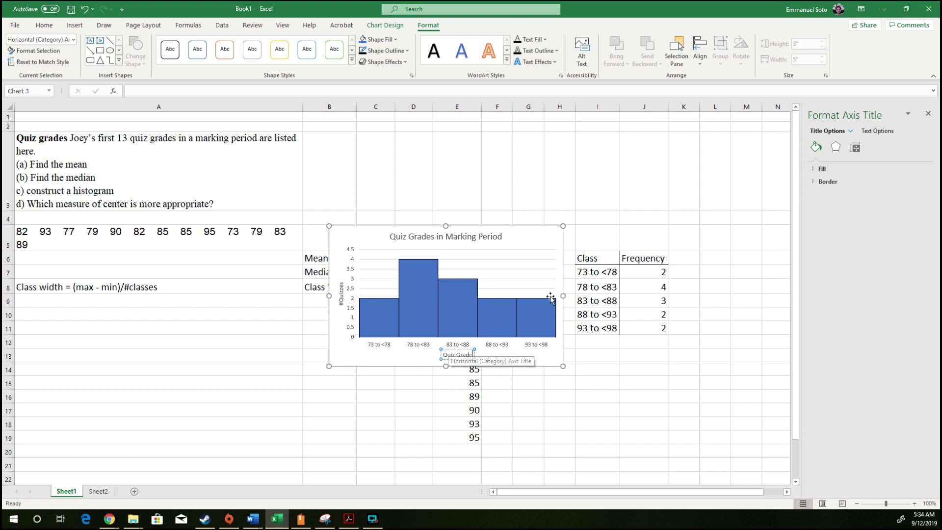
left_click(926, 115)
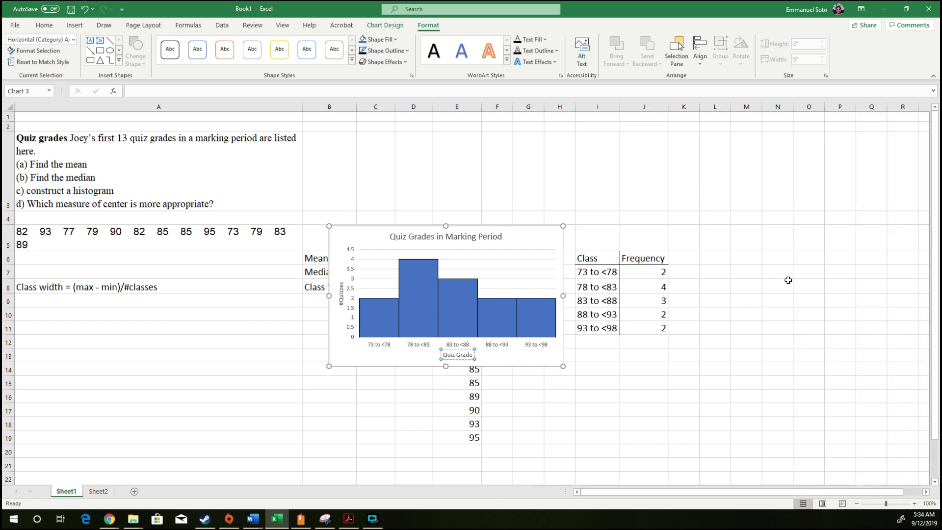
left_click(787, 284)
left_click(471, 237)
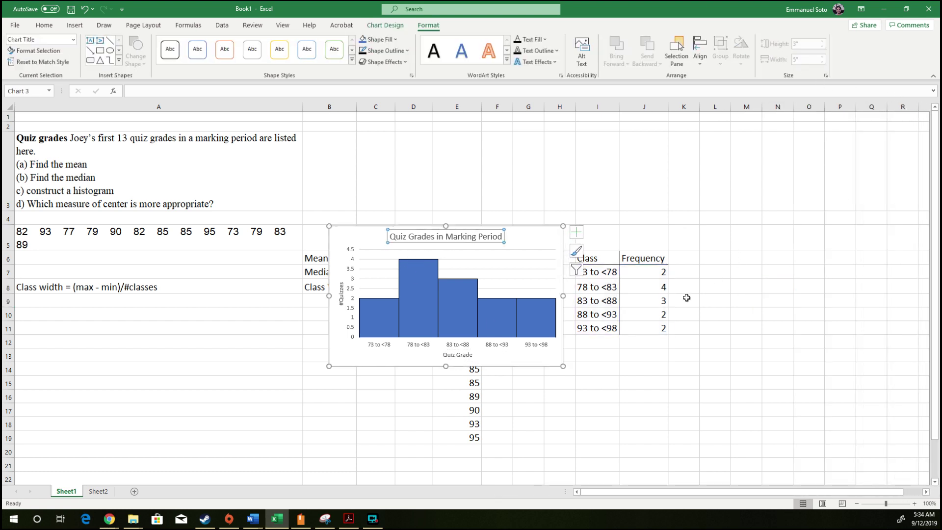
left_click(602, 354)
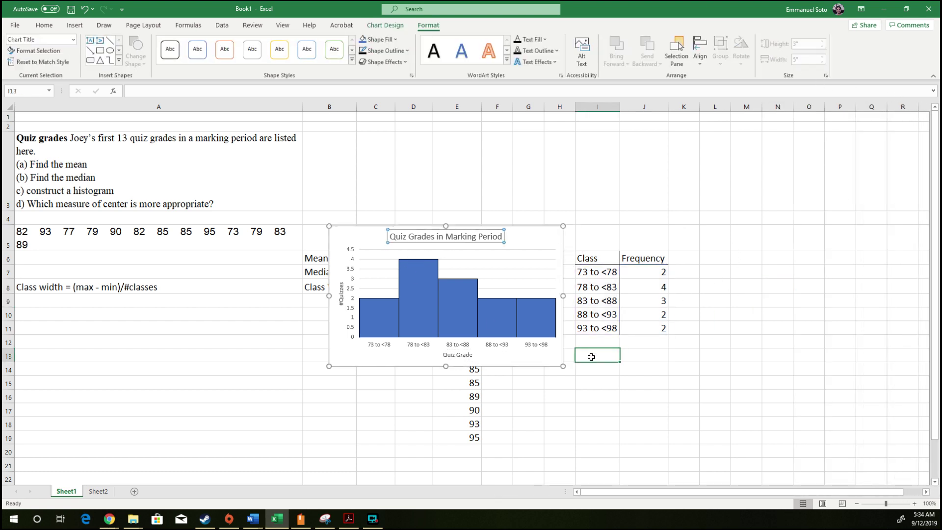
Move the histogram below the Class Width row, over columns A to D, clear of the mean, median and sorted grades
left_click(913, 503)
left_click(914, 503)
left_click(914, 504)
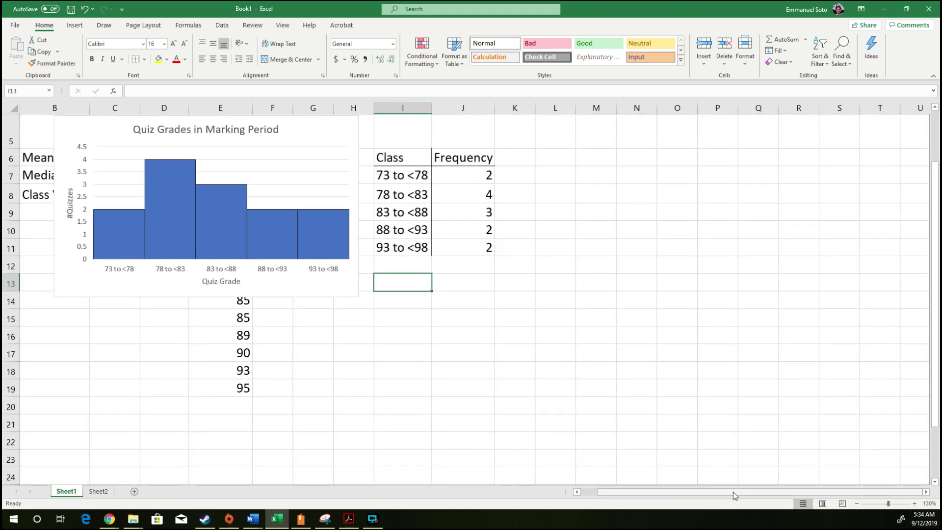
left_click_drag(732, 491, 699, 491)
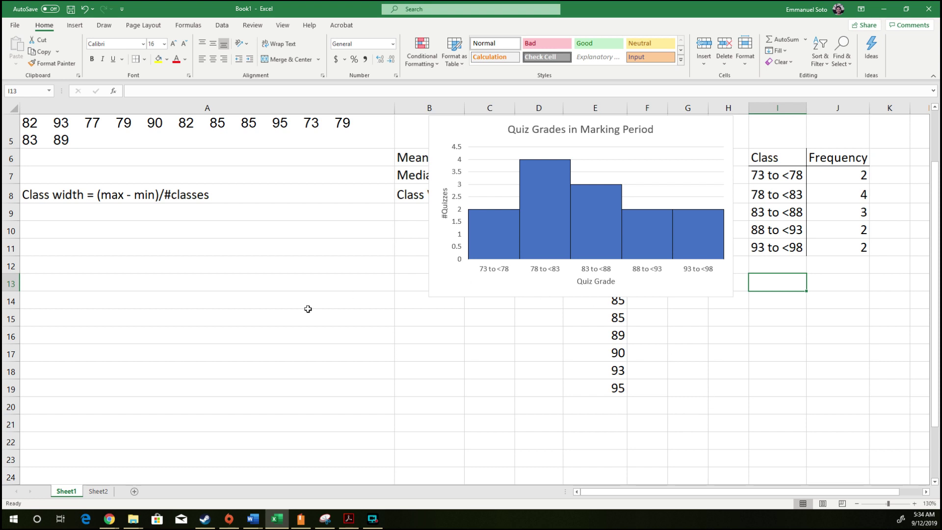
left_click(104, 493)
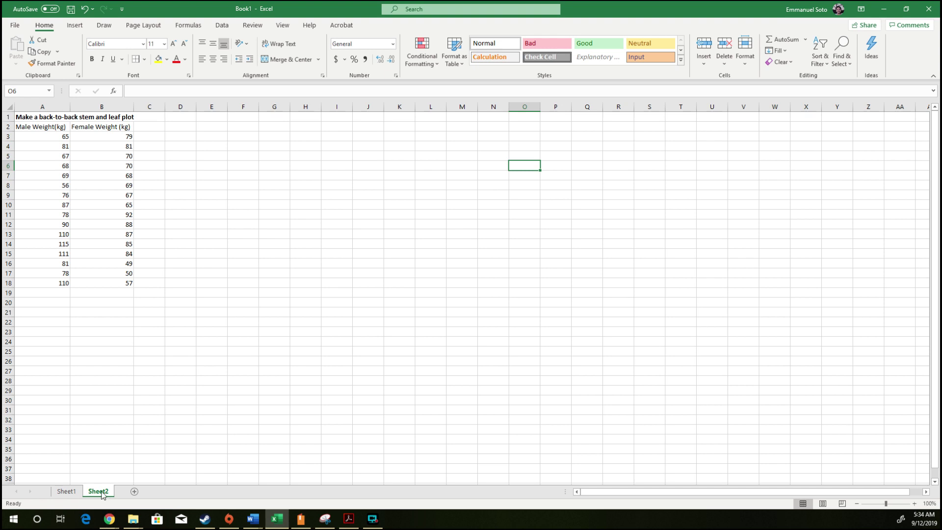
left_click(68, 492)
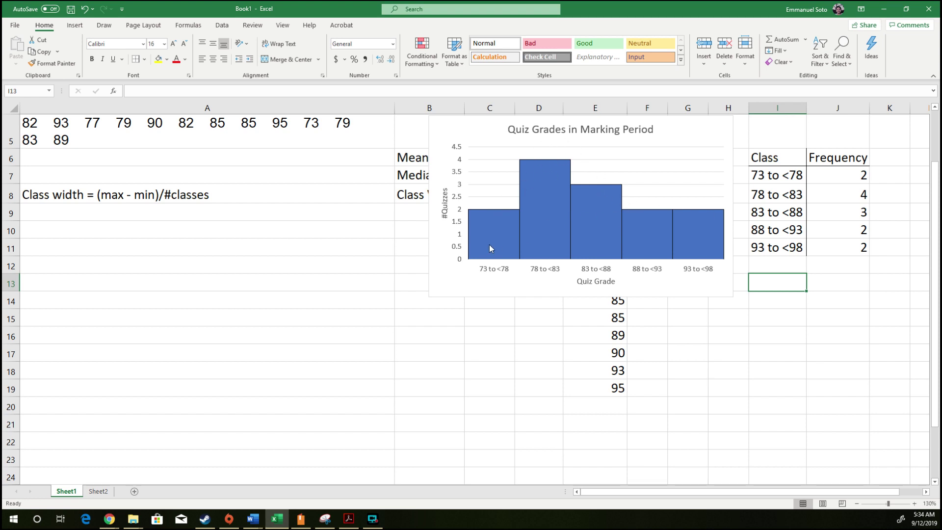
mouse_move(549, 165)
left_click(591, 133)
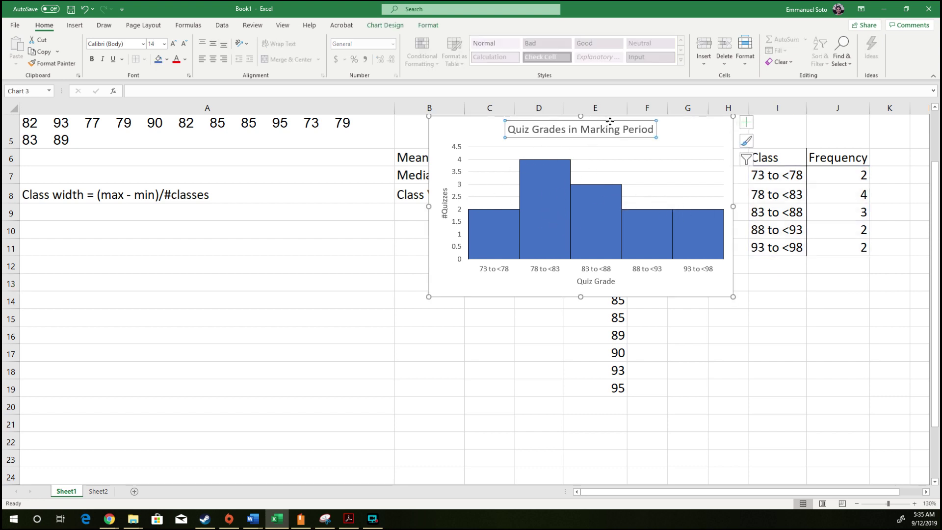
left_click_drag(668, 120, 441, 267)
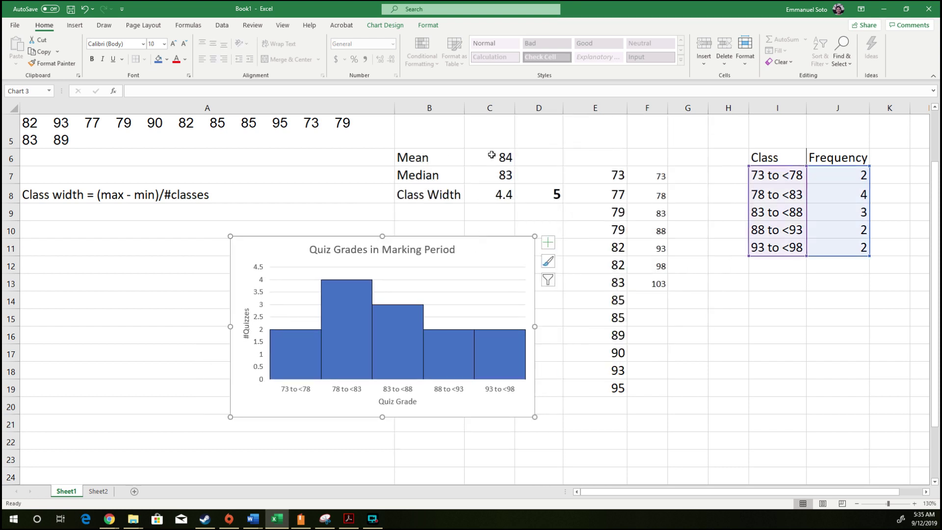
Examine the mean and median against the histogram's shape to judge which measure of center is more appropriate
mouse_move(489, 156)
left_mouse_down()
mouse_move(493, 175)
mouse_move(495, 158)
left_mouse_up()
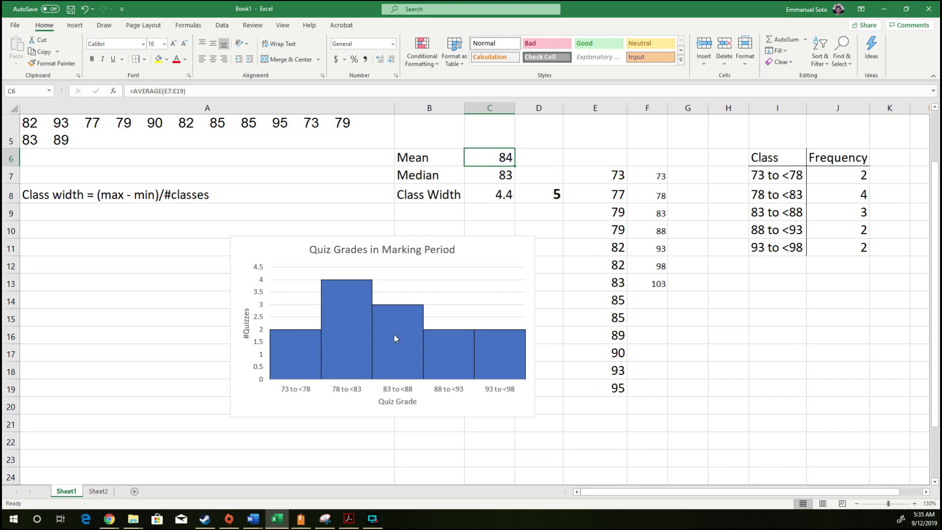
left_click(548, 159)
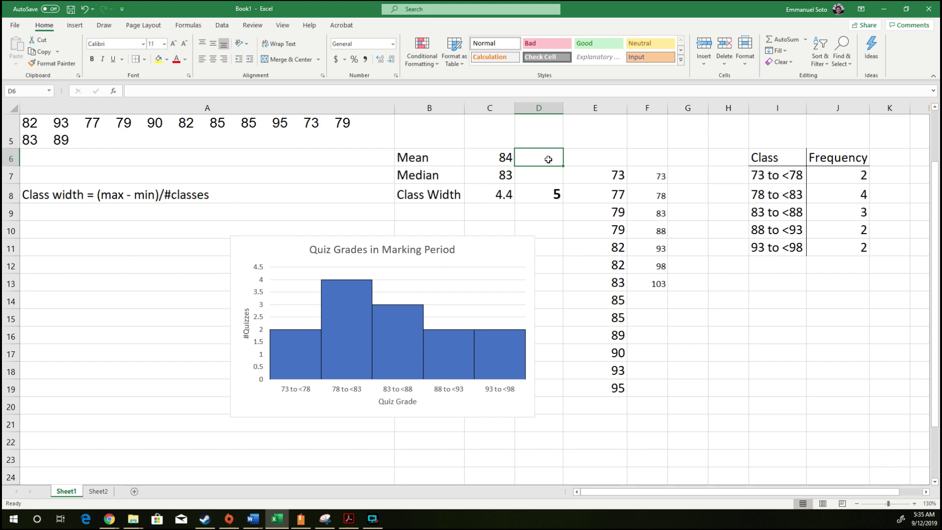
scroll(446, 196, "up", 1)
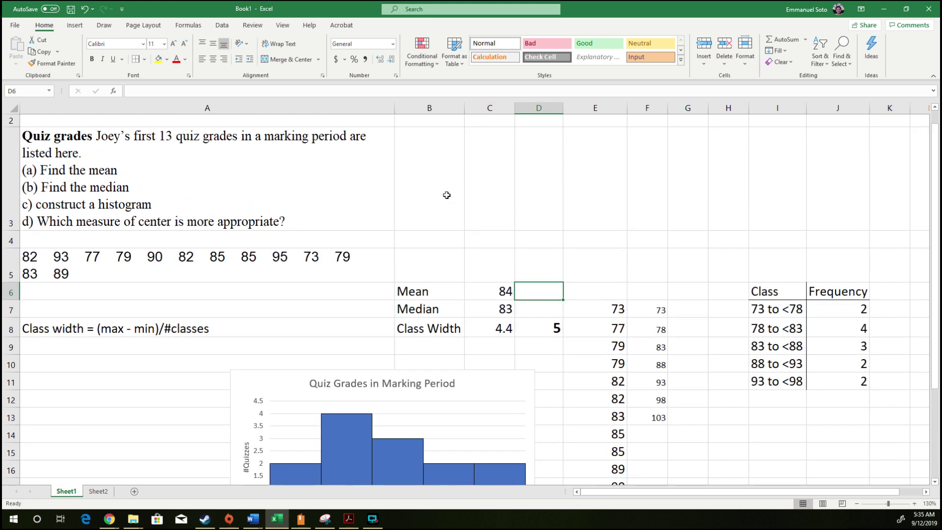
scroll(446, 195, "down", 1)
left_click_drag(456, 176, 493, 175)
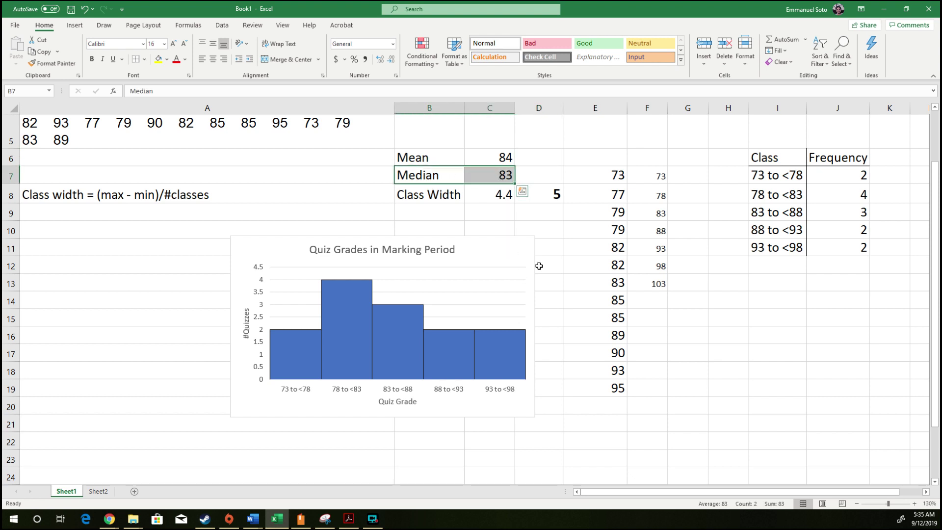
scroll(380, 363, "down", 1)
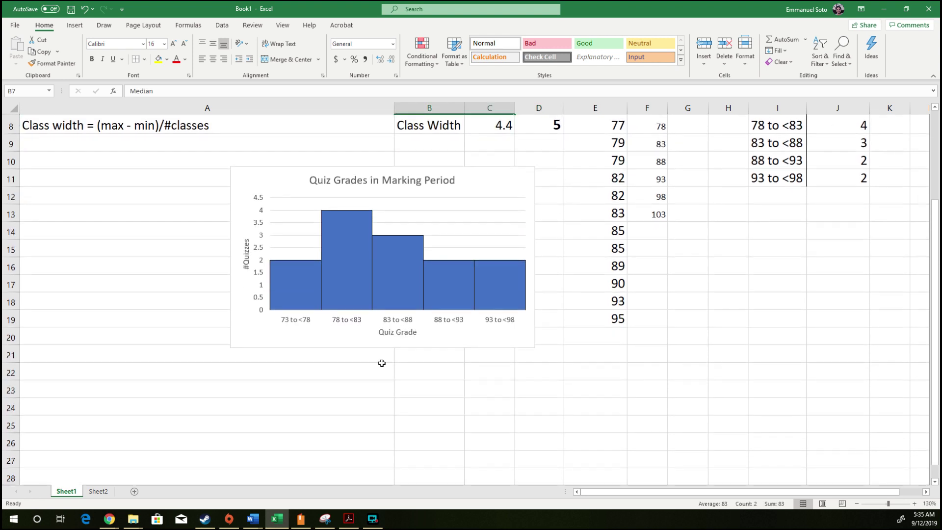
scroll(381, 363, "up", 1)
Open Sheet2 and enlarge the font of cells A1:O29 to 18
left_click(98, 491)
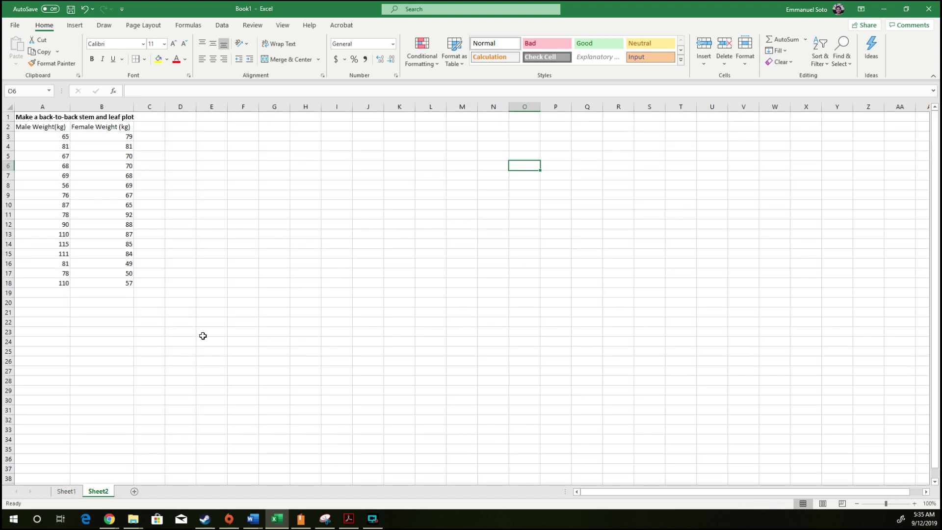
left_click(29, 115)
mouse_move(29, 115)
left_mouse_down()
mouse_move(130, 238)
mouse_move(151, 294)
mouse_move(530, 391)
left_mouse_up()
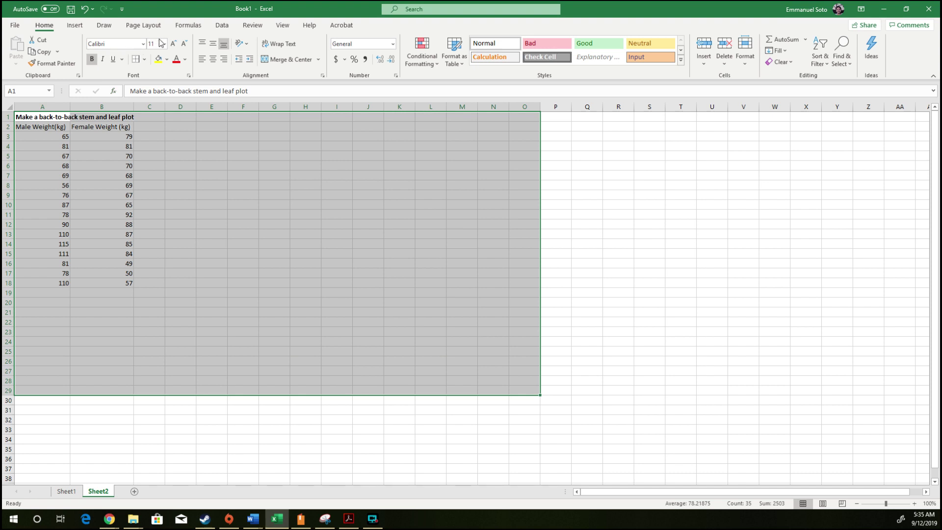
left_click(173, 44)
left_click(173, 44)
left_click(173, 43)
left_click(253, 221)
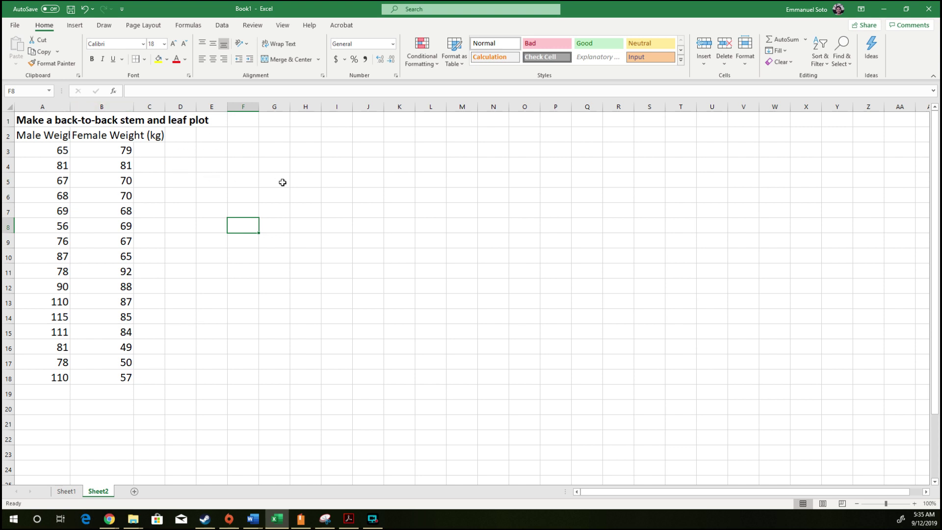
Sort the male weights in A3:A18 from smallest to largest, continuing with the current selection only
left_click_drag(25, 133, 121, 376)
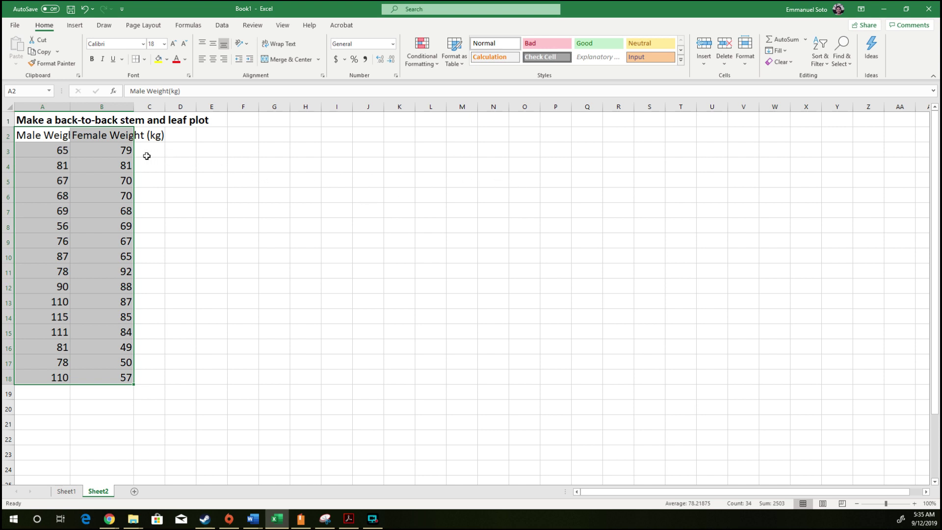
left_click(176, 153)
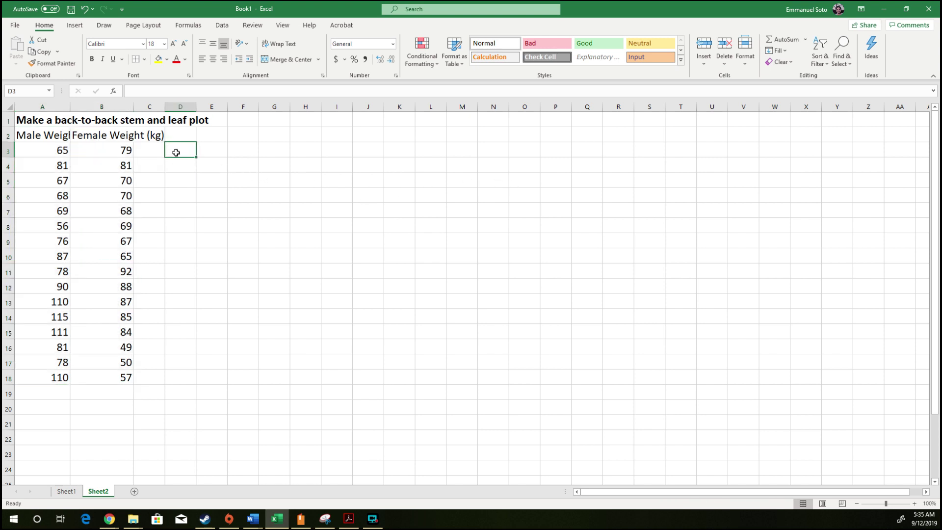
left_click(52, 150)
left_click_drag(52, 151, 61, 381)
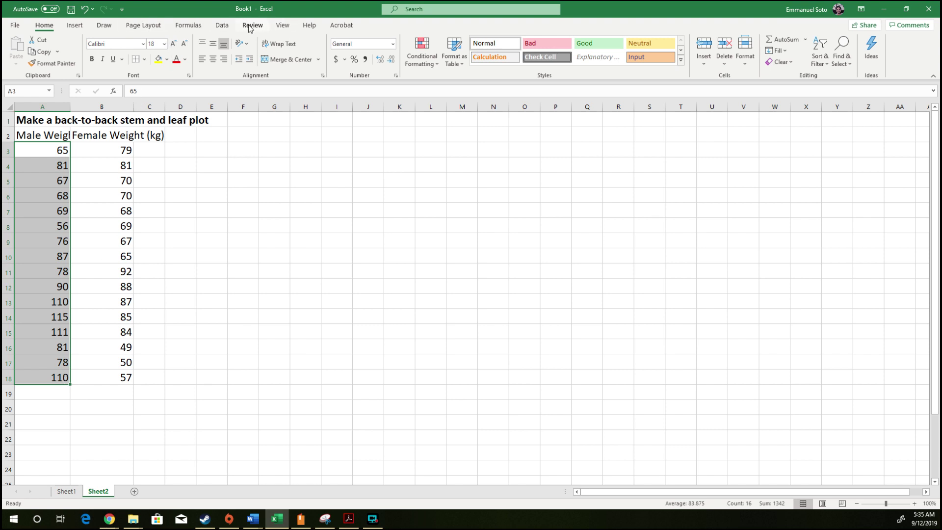
left_click(222, 25)
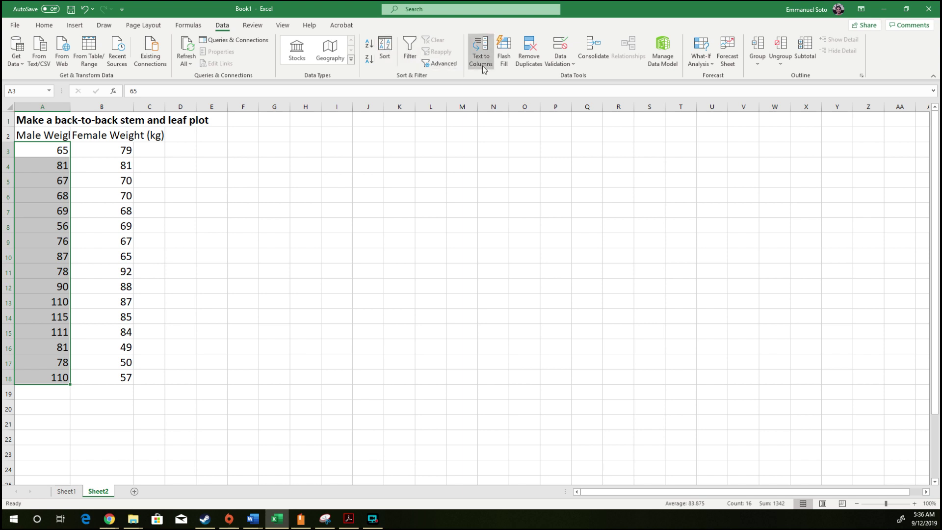
left_click(372, 48)
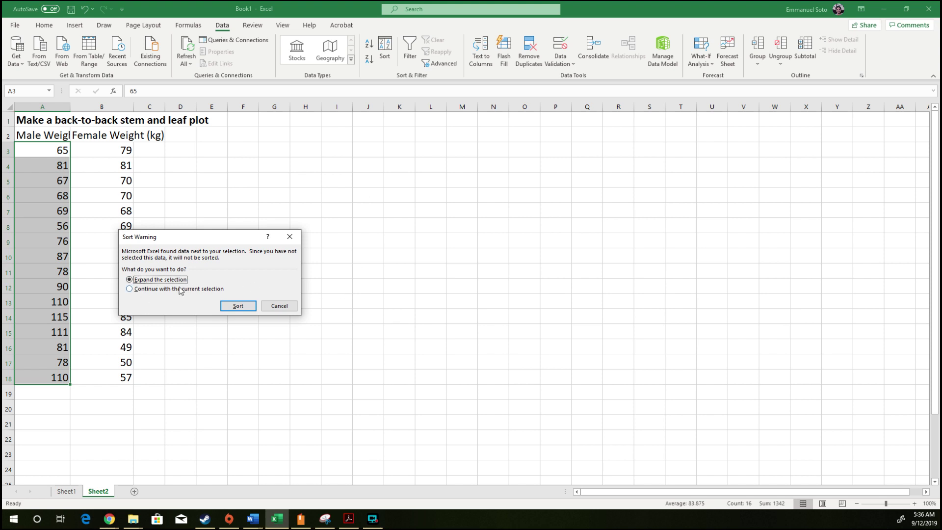
left_click_drag(196, 236, 310, 156)
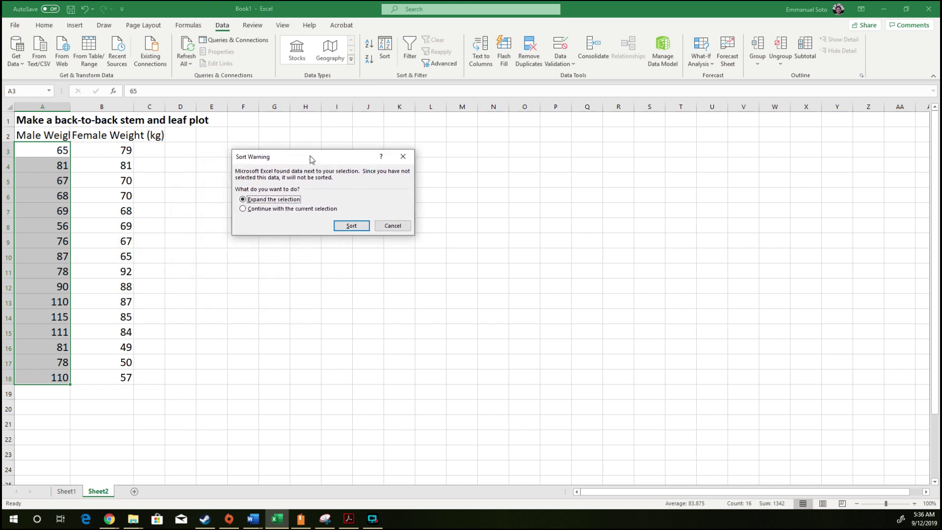
left_click(244, 209)
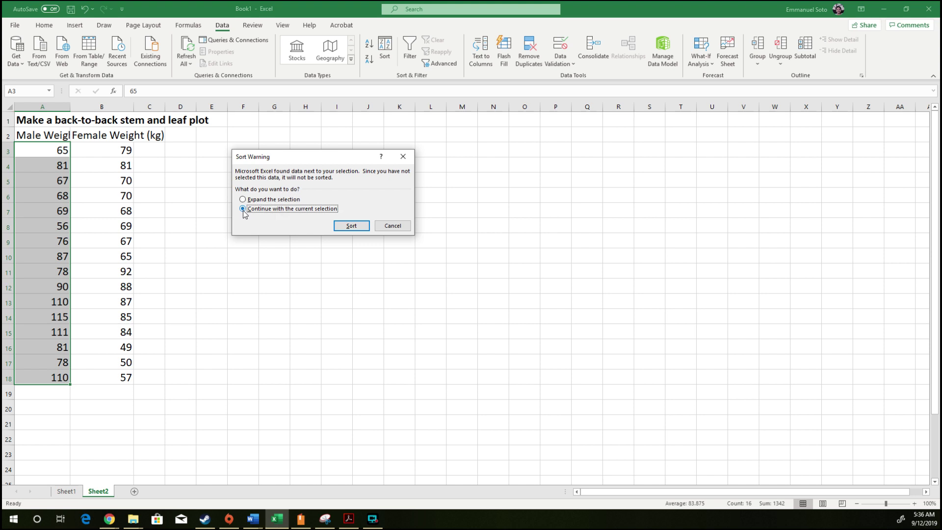
left_click(351, 226)
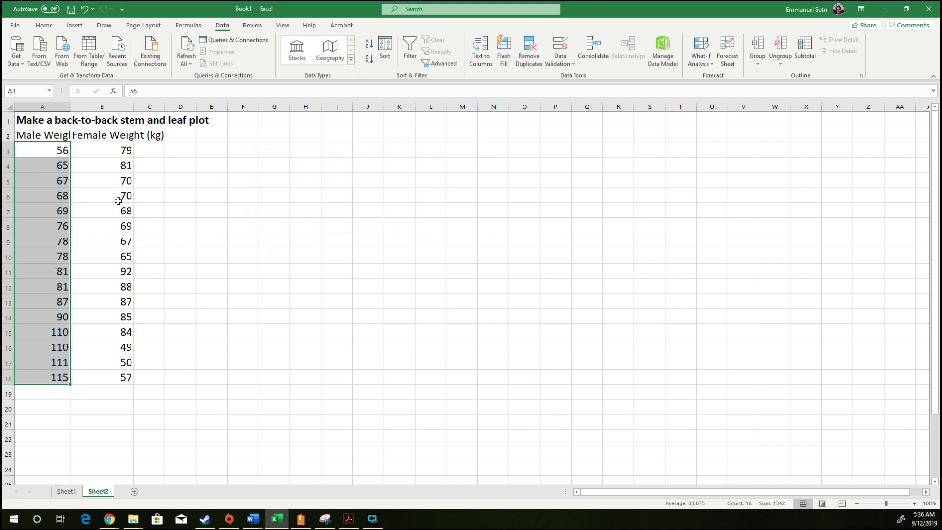
Sort the female weights in B3:B18 from smallest to largest without expanding the selection
left_click_drag(116, 151, 139, 388)
left_click(369, 45)
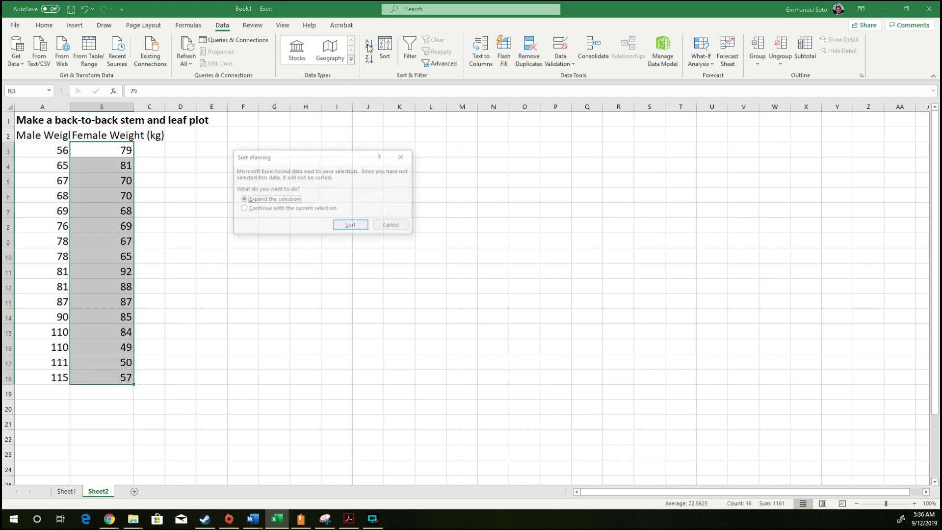
left_click(256, 210)
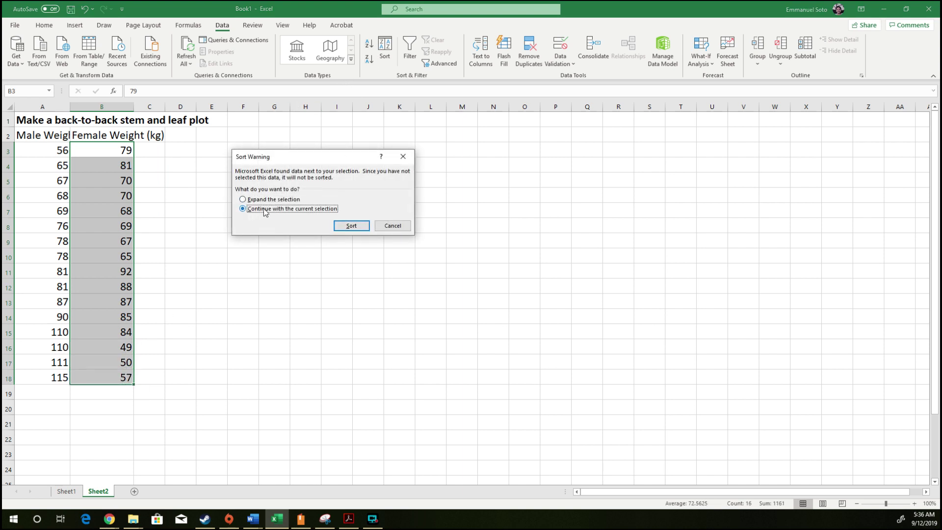
left_click(351, 225)
left_click(273, 270)
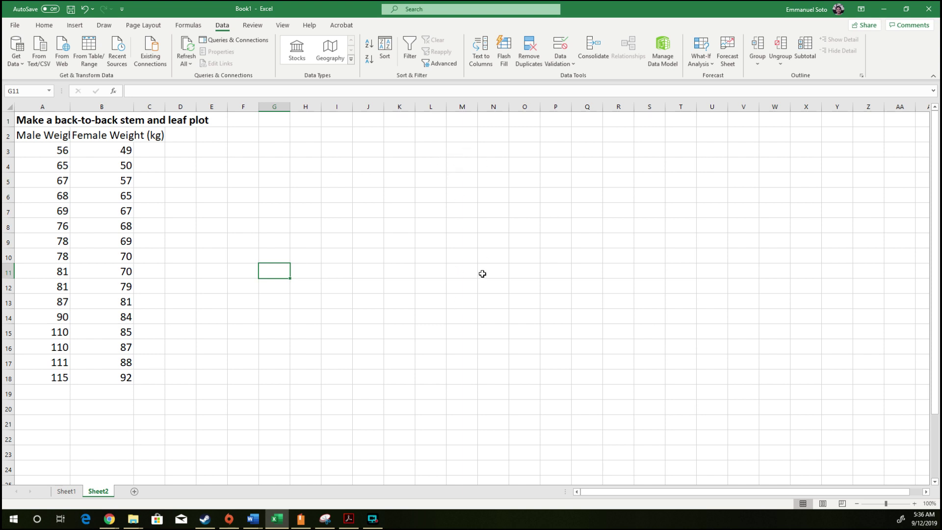
Enter the heading "Key:" in cell F3 for the stem and leaf plot
left_click(58, 150)
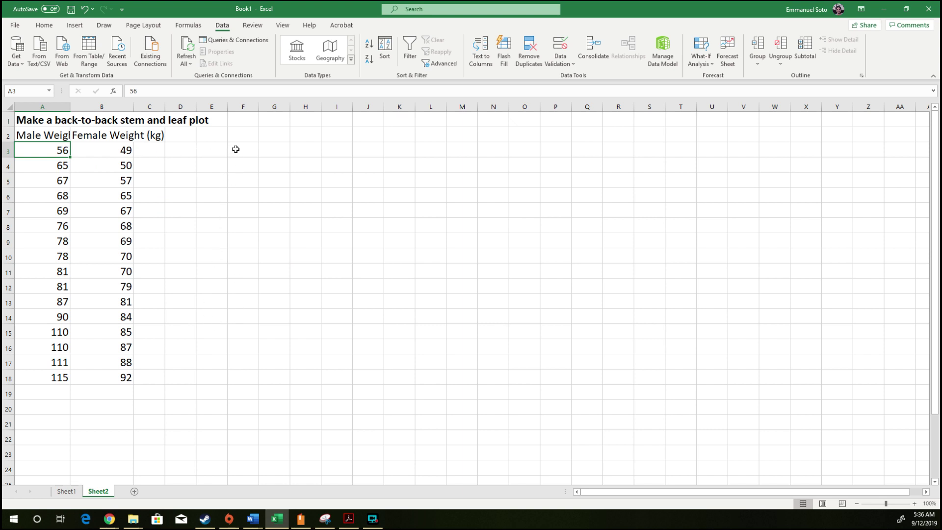
left_click(238, 150)
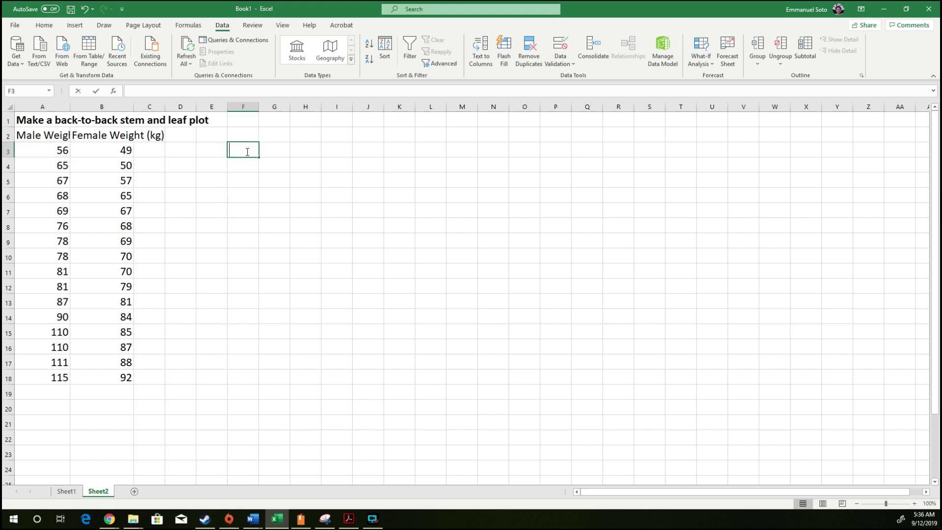
type("Key:")
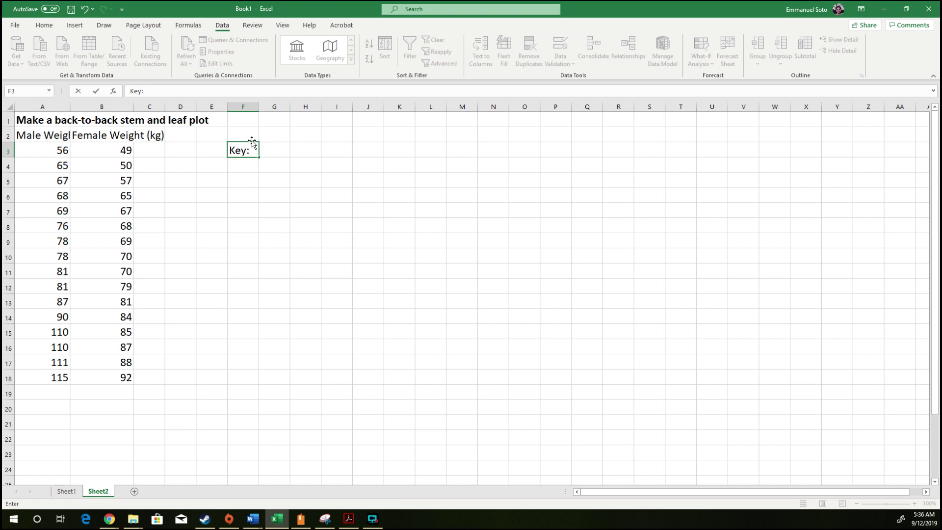
left_click(255, 168)
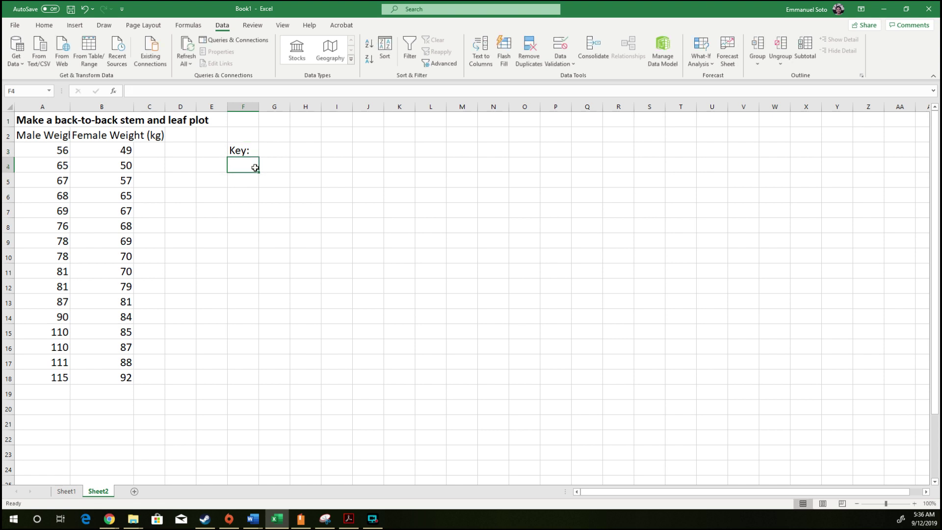
type("Mal")
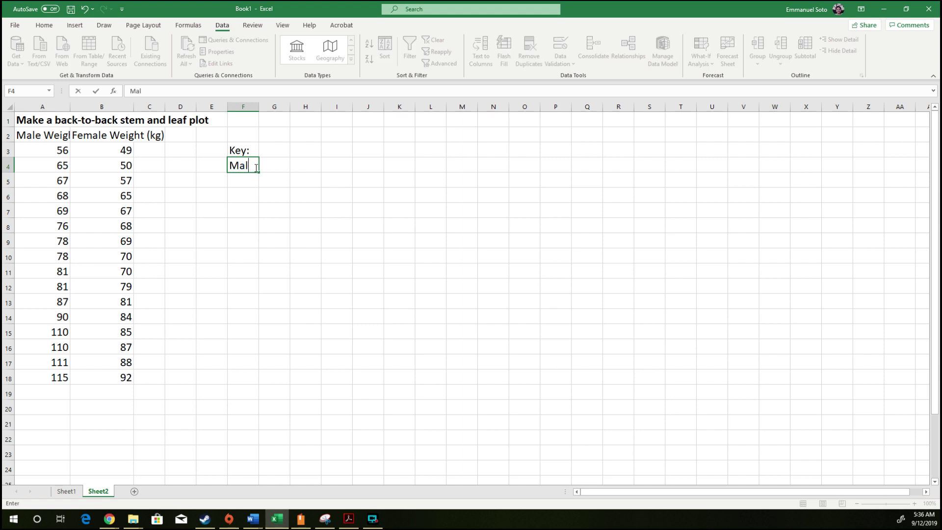
key("BackSpace")
key("BackSpace")
key("BackSpace")
key("BackSpace")
left_click(61, 153)
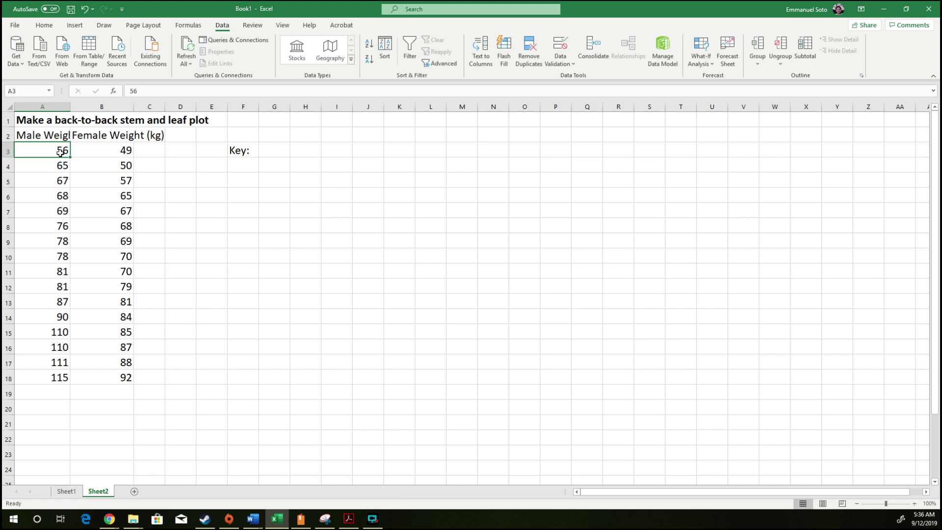
left_click(239, 163)
type("5")
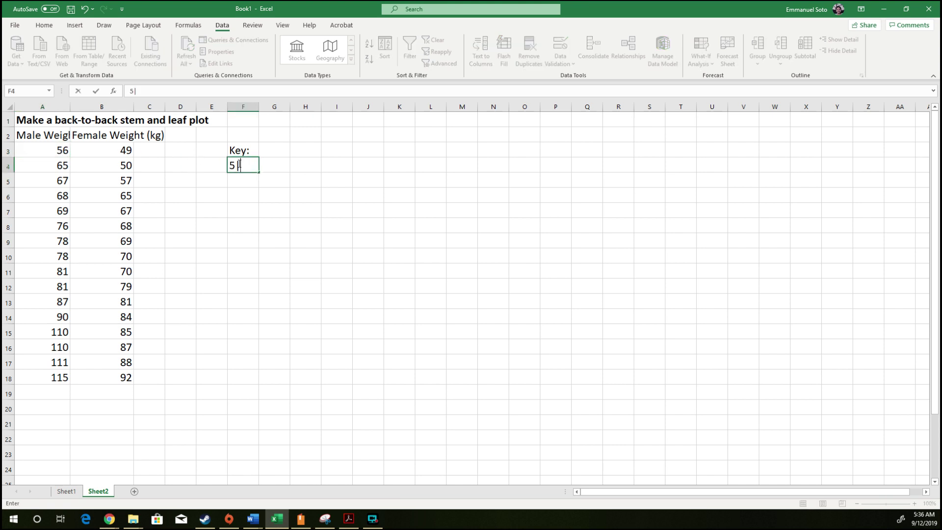
type("|65")
type(" represents")
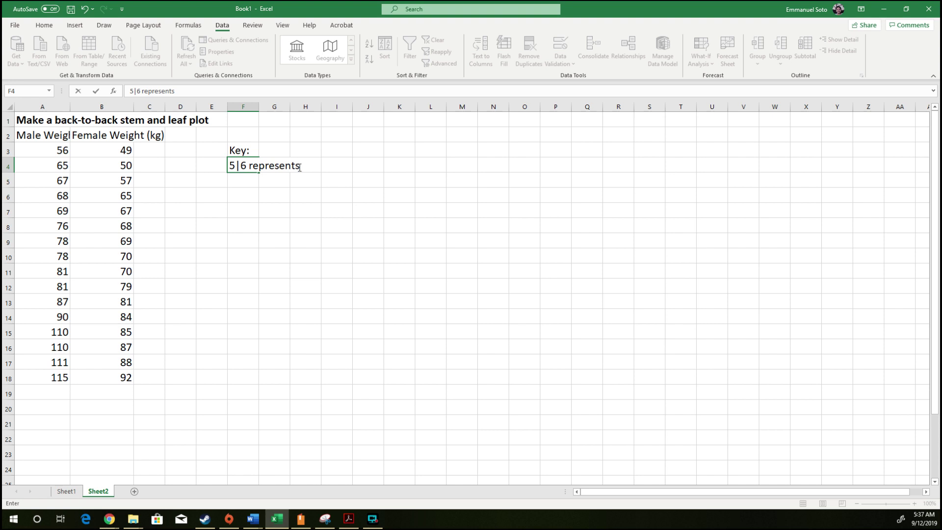
key("BackSpace")
key("BackSpace")
key("BackSpace")
key("BackSpace")
key("BackSpace")
key("BackSpace")
key("BackSpace")
key("BackSpace")
key("BackSpace")
key("BackSpace")
key("BackSpace")
key("BackSpace")
key("BackSpace")
key("BackSpace")
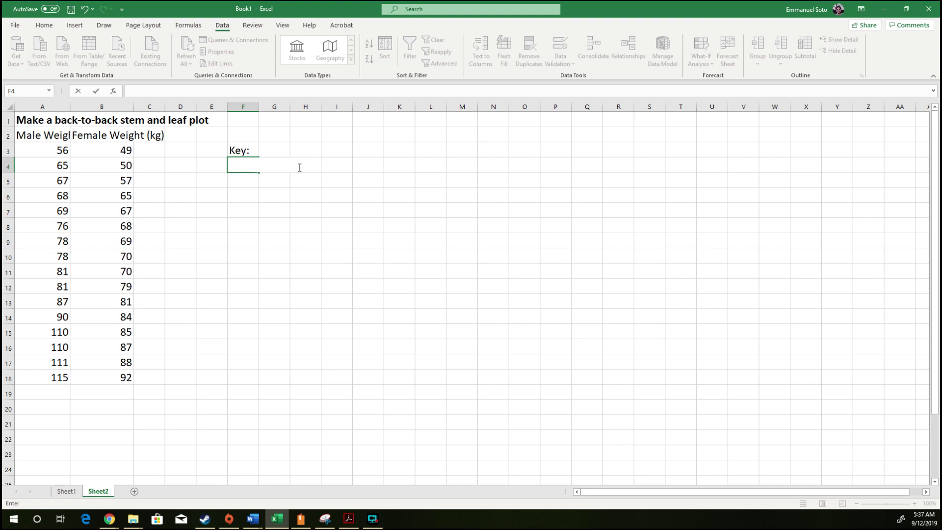
Enter the key text "4|9 represents a weight of 49 kilograms" in cell F4
type("4|9 represents")
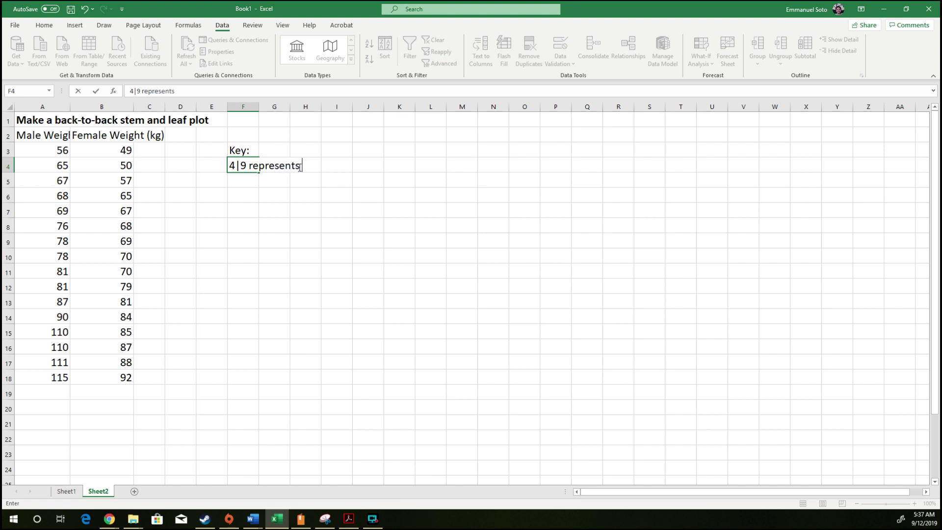
type(" a weight of 4")
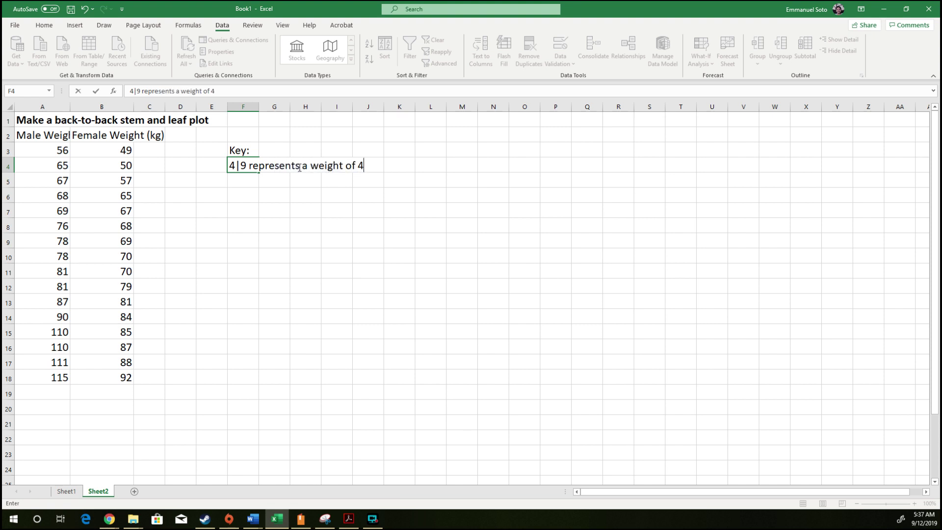
type("9 kg")
type("lograms")
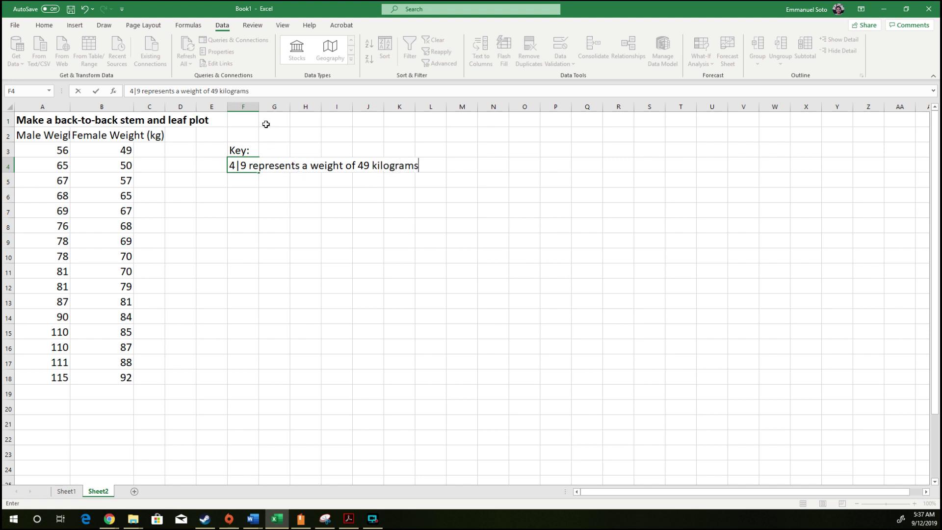
key("ctrl+Return")
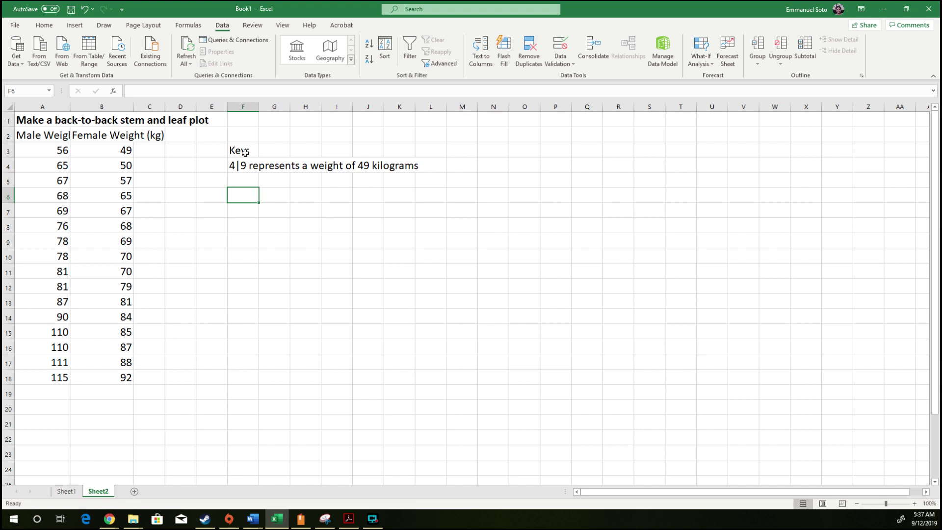
Widen column F so the whole key text fits inside its cell
left_click_drag(259, 106, 424, 107)
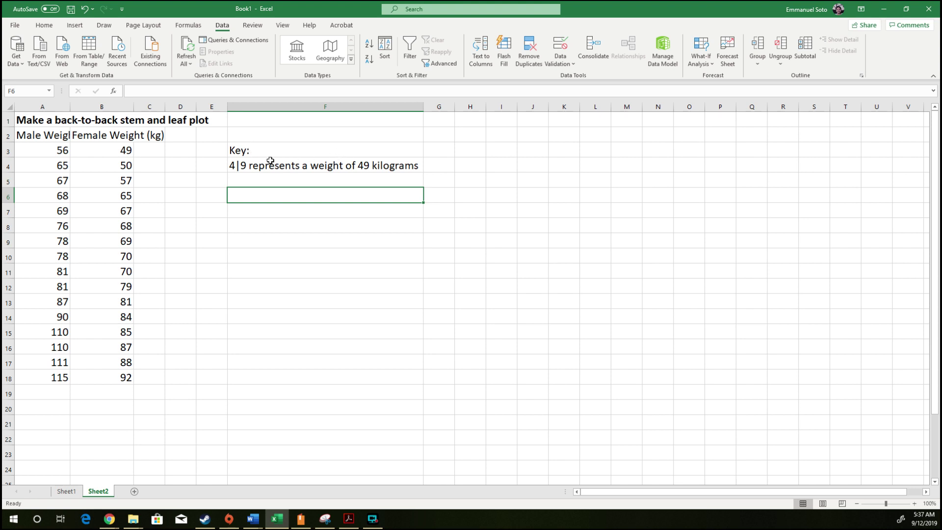
left_click_drag(282, 147, 314, 161)
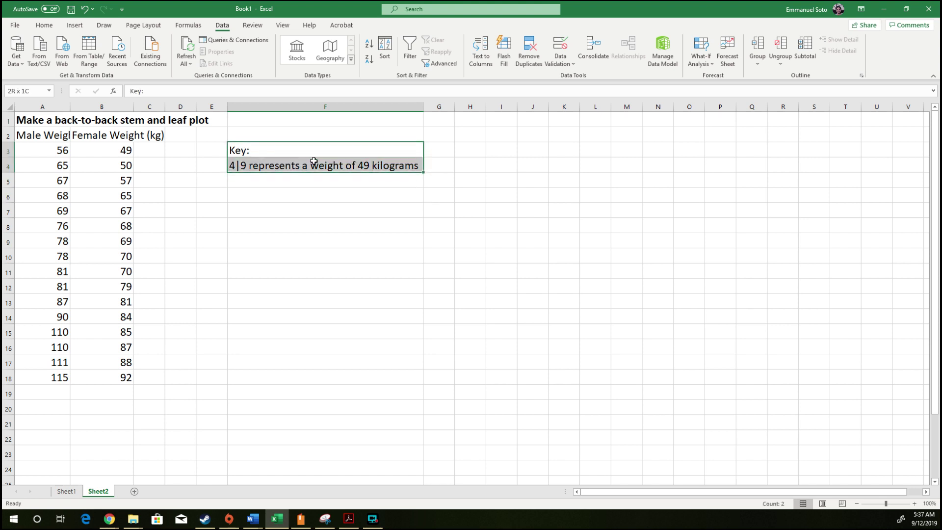
left_click(391, 178)
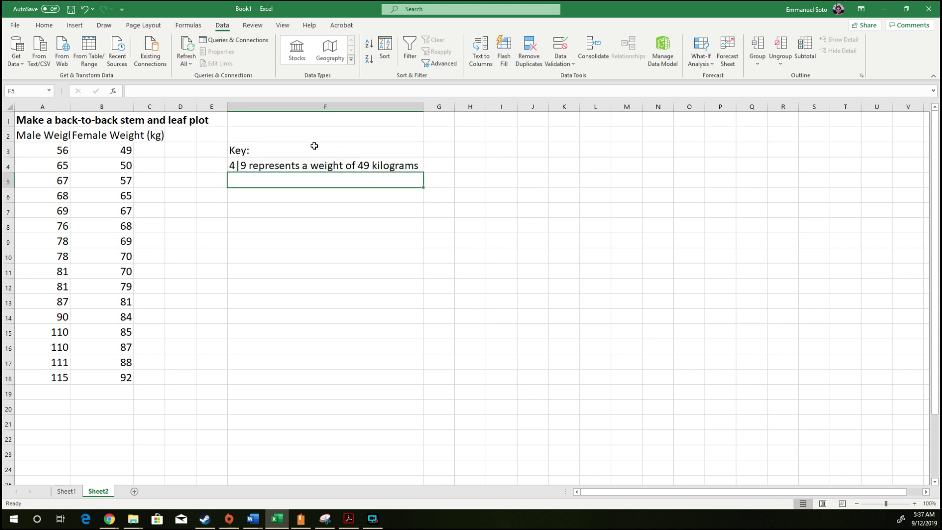
Apply outside borders around the key in cells F3:F4
left_click_drag(238, 147, 285, 164)
left_click(43, 25)
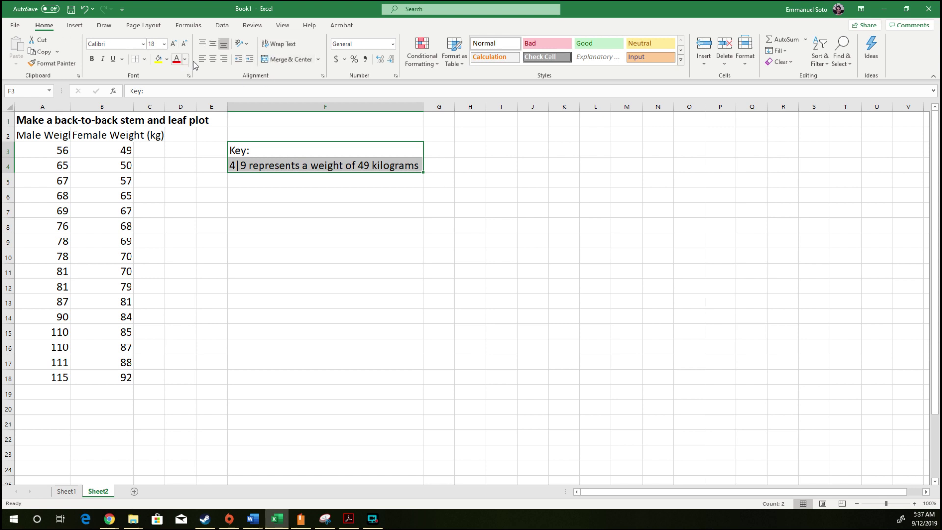
left_click(145, 59)
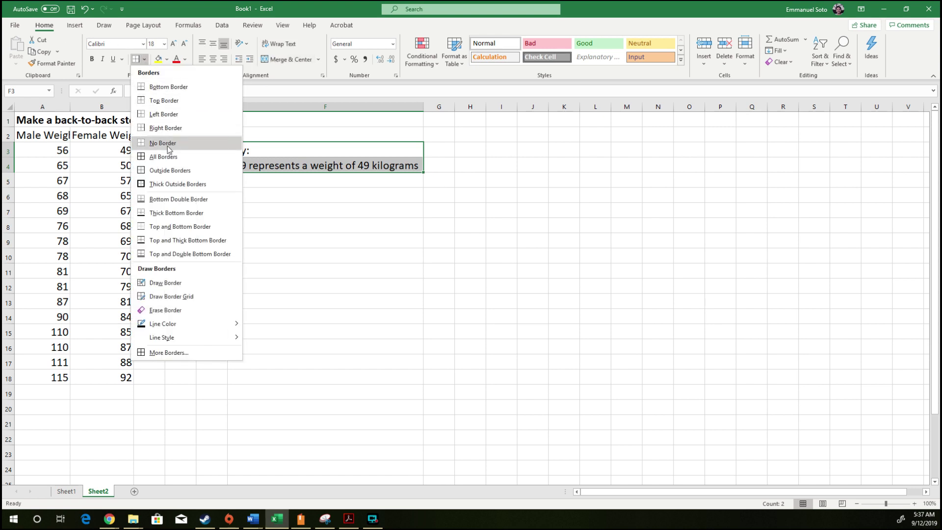
left_click(173, 175)
left_click(380, 226)
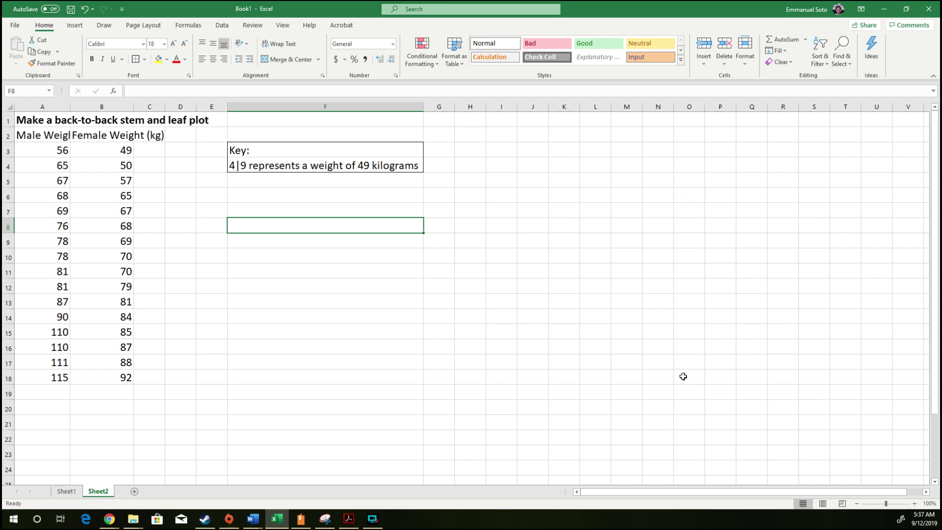
left_click(692, 196)
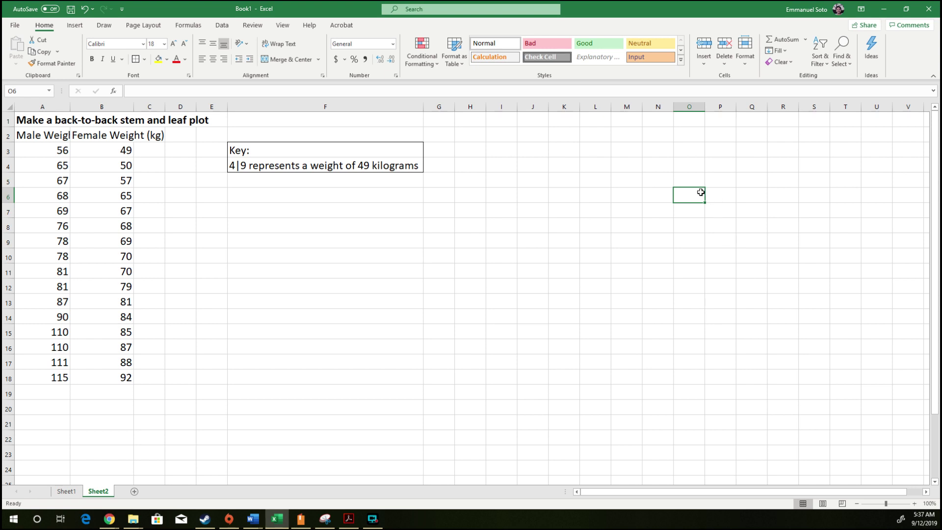
left_click(691, 163)
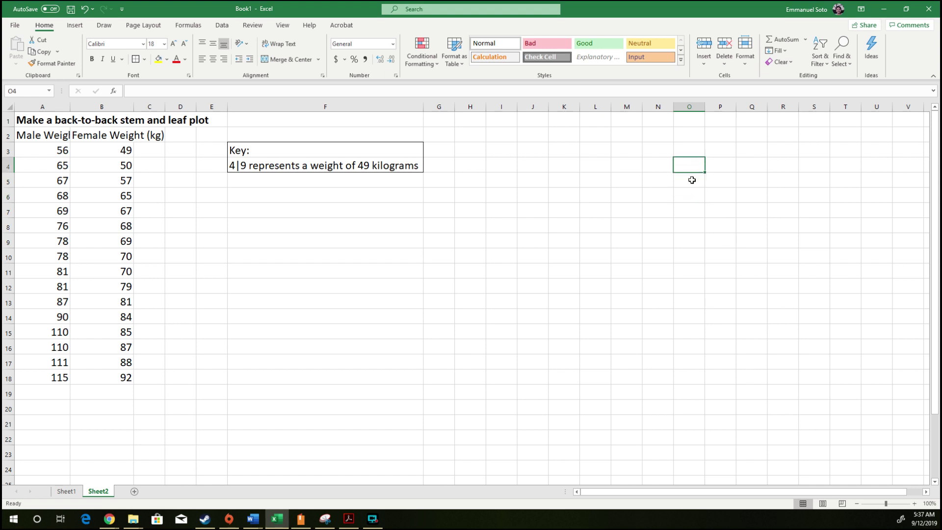
Enter the stems 5 through 11 in cells O6:O12, based on the tens digits of the male weights in column A
left_click(692, 198)
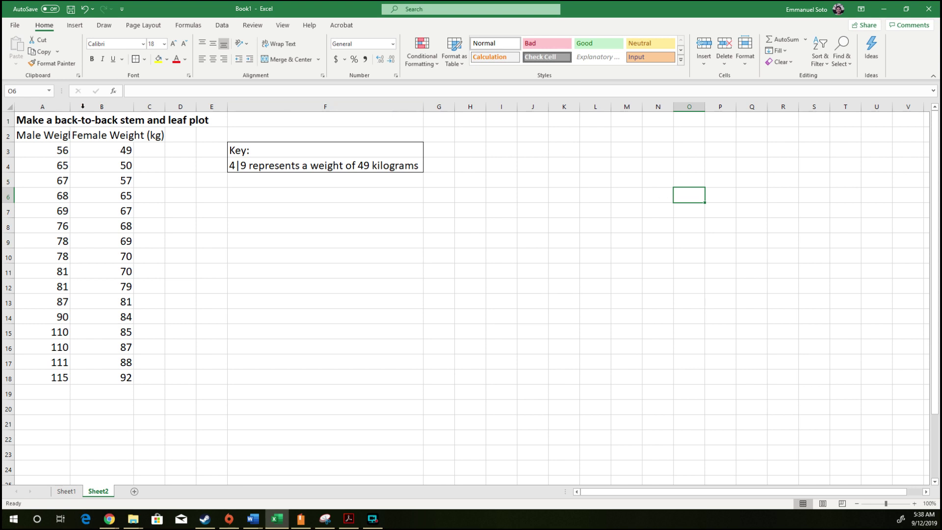
left_click(60, 152)
left_click(58, 169)
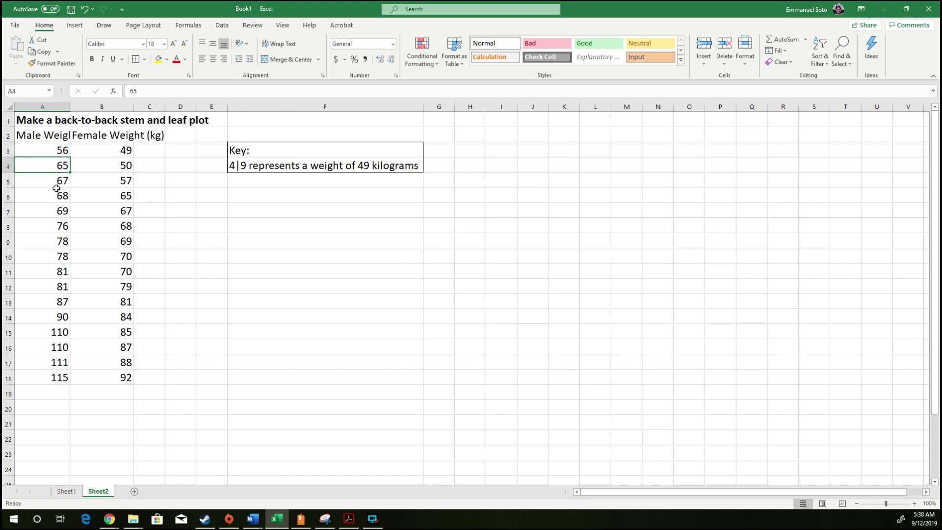
left_click(58, 223)
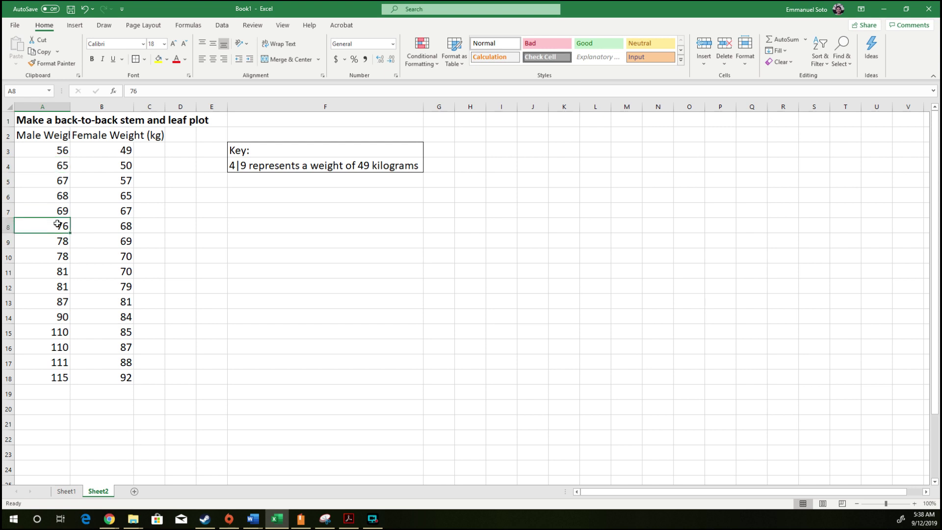
left_click(57, 272)
left_click(54, 318)
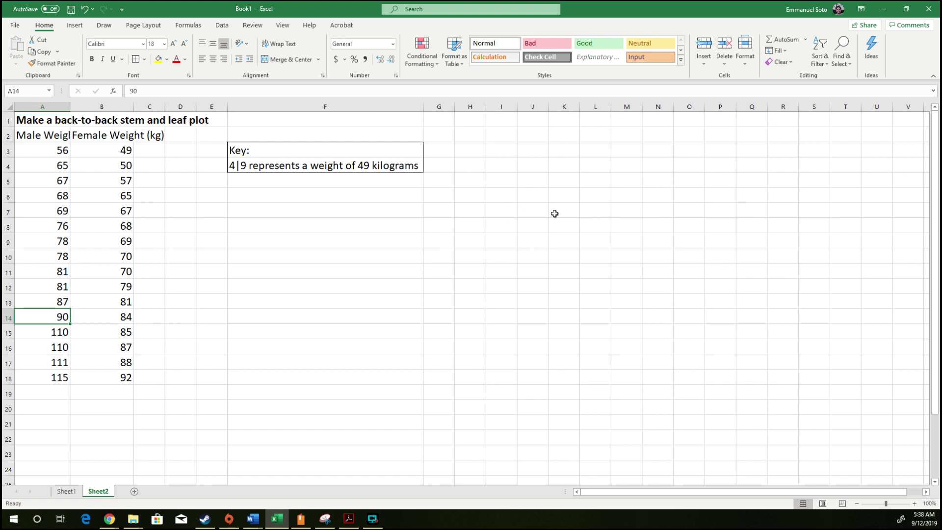
left_click(689, 197)
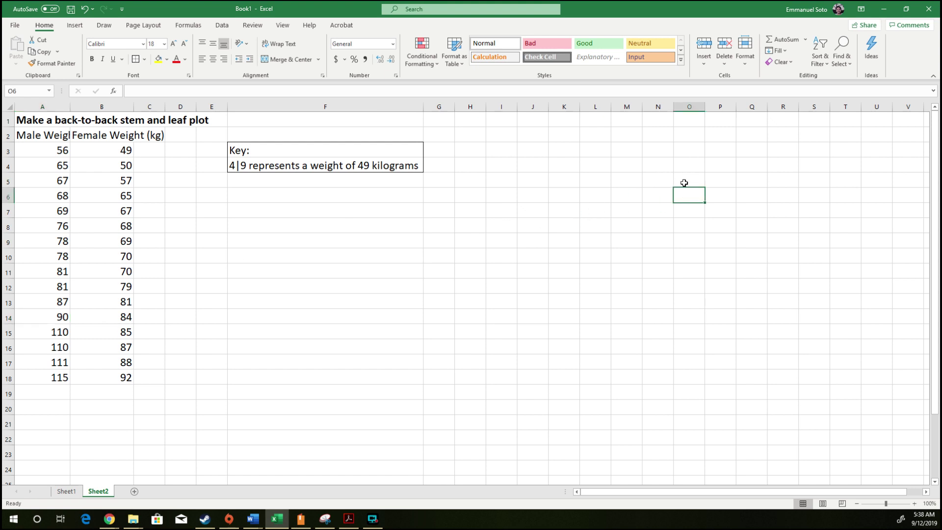
type("5")
key("Return")
type("6")
key("Return")
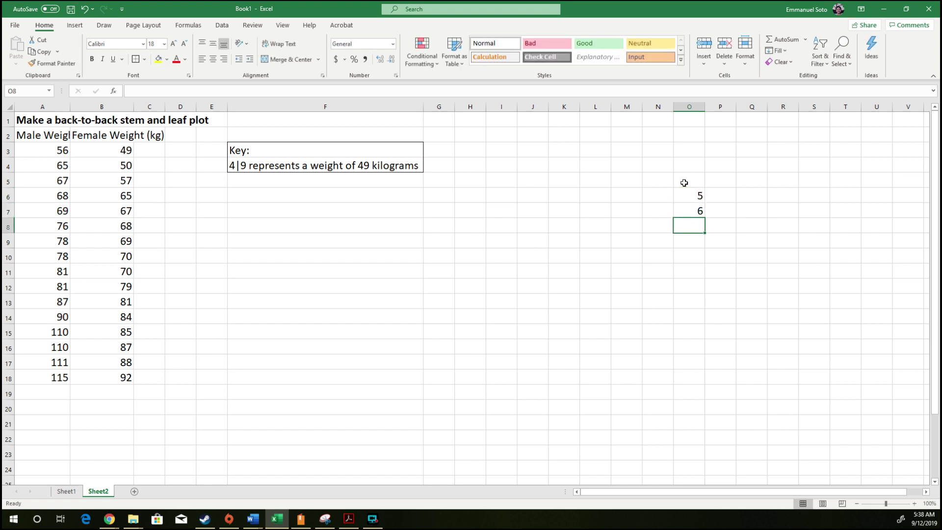
type("7")
key("Return")
left_click_drag(689, 191, 706, 288)
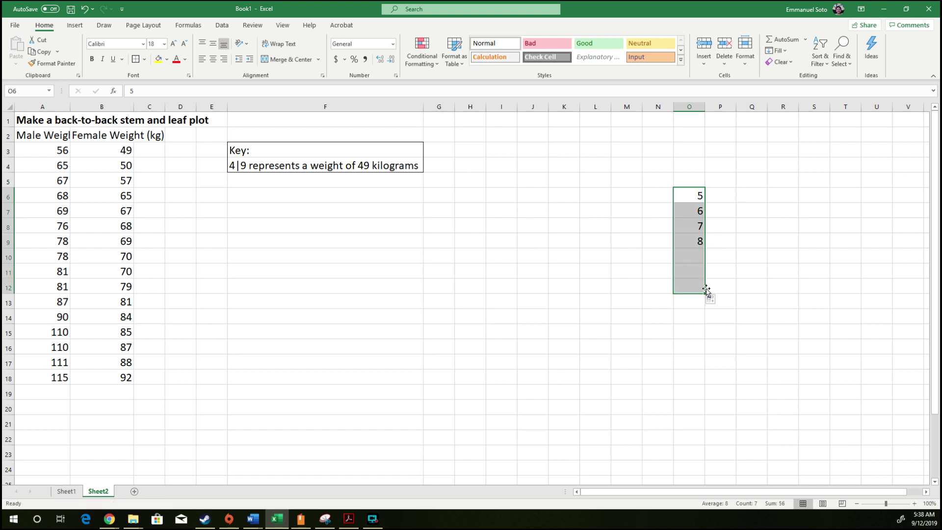
left_click(730, 257)
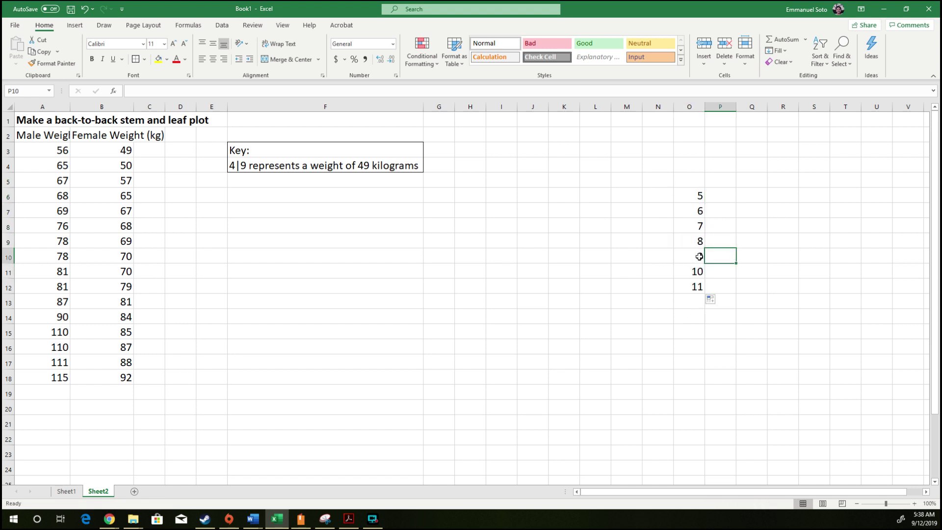
Apply left and right borders to the stem column in cells O6:O12
left_click_drag(687, 195, 694, 274)
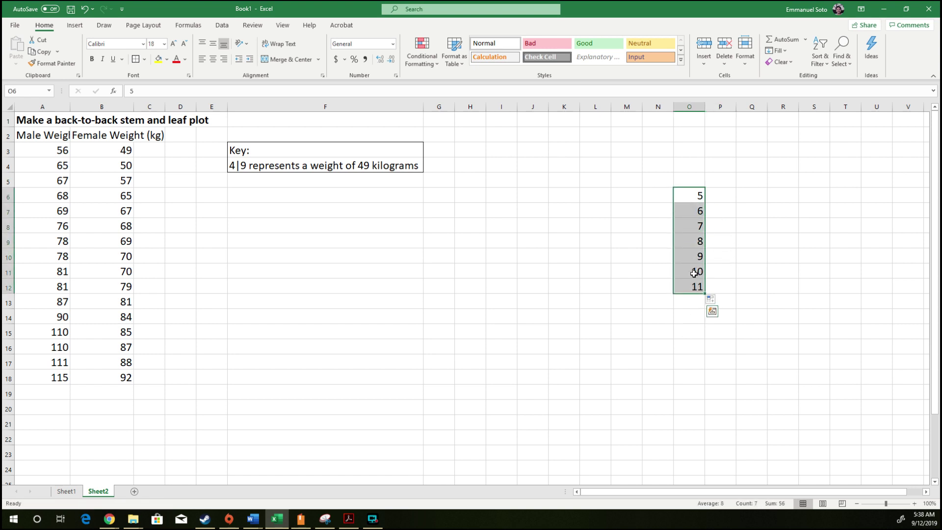
left_click(729, 209)
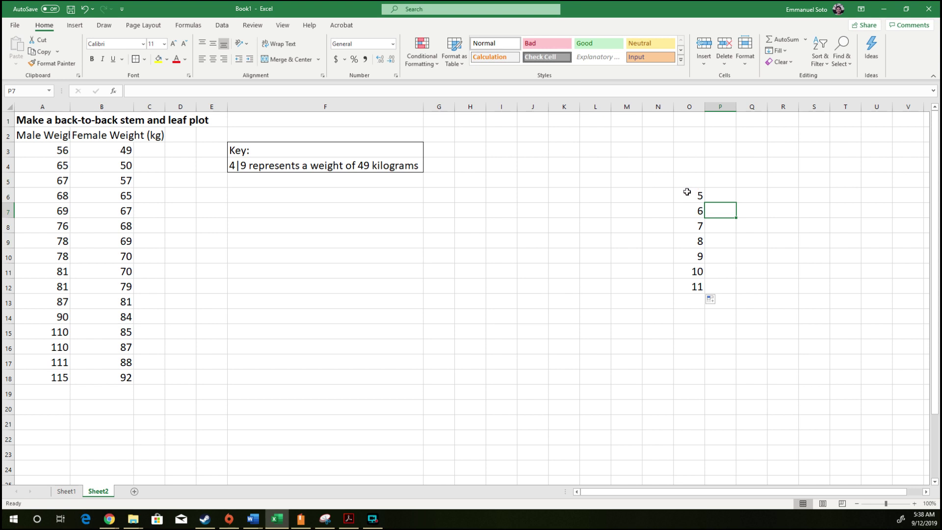
left_click_drag(683, 190, 687, 285)
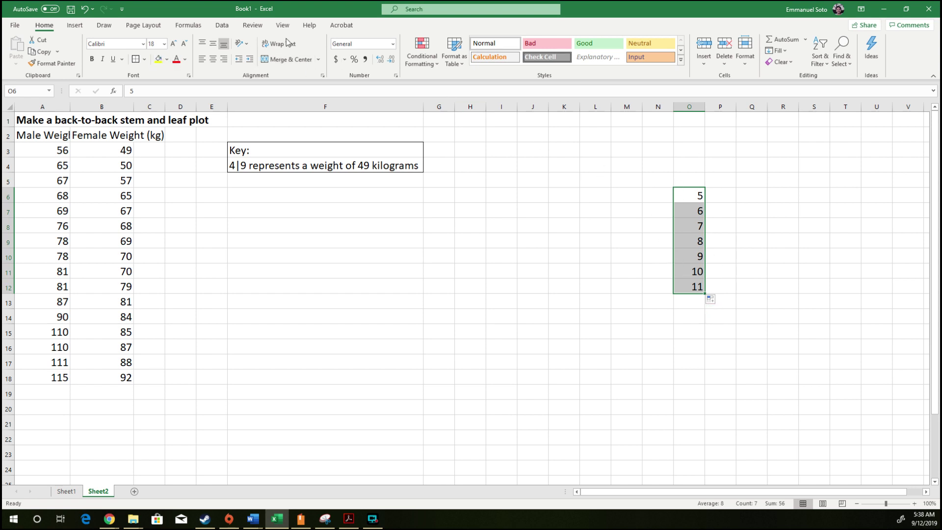
left_click(144, 59)
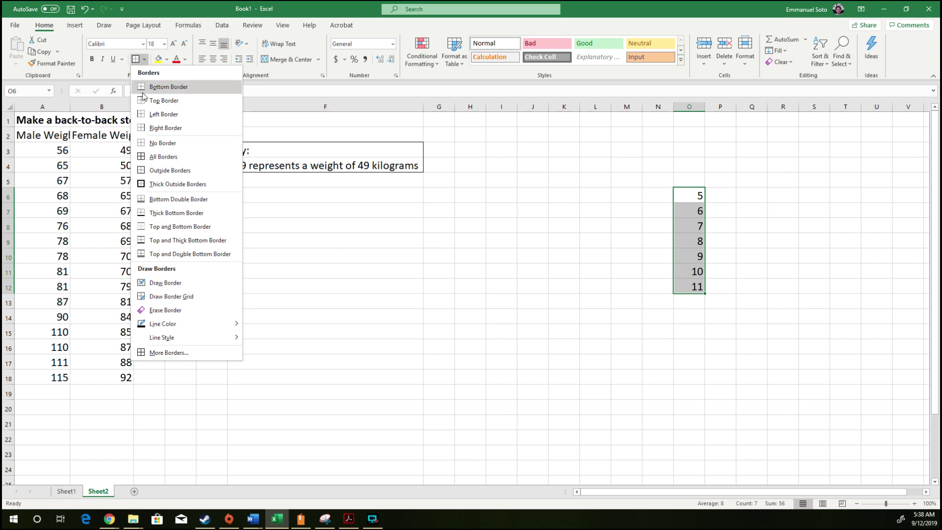
left_click(157, 118)
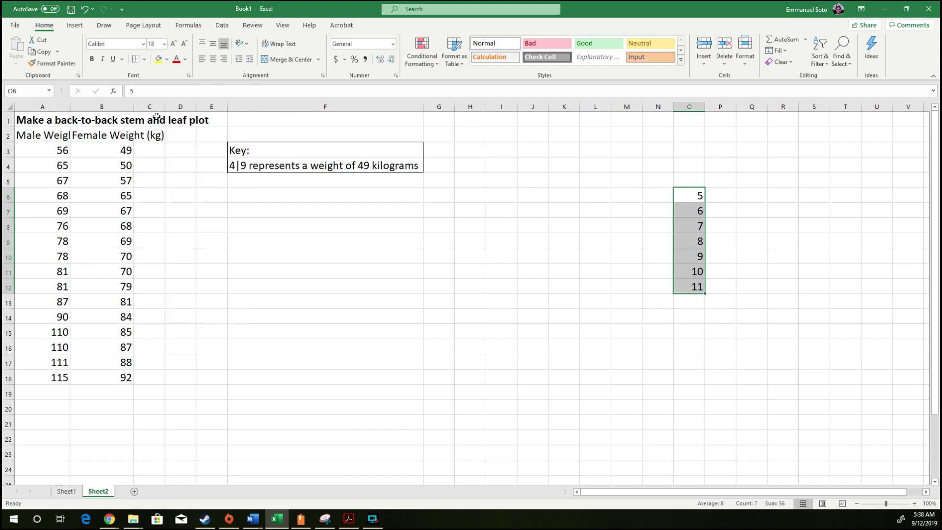
left_click(145, 59)
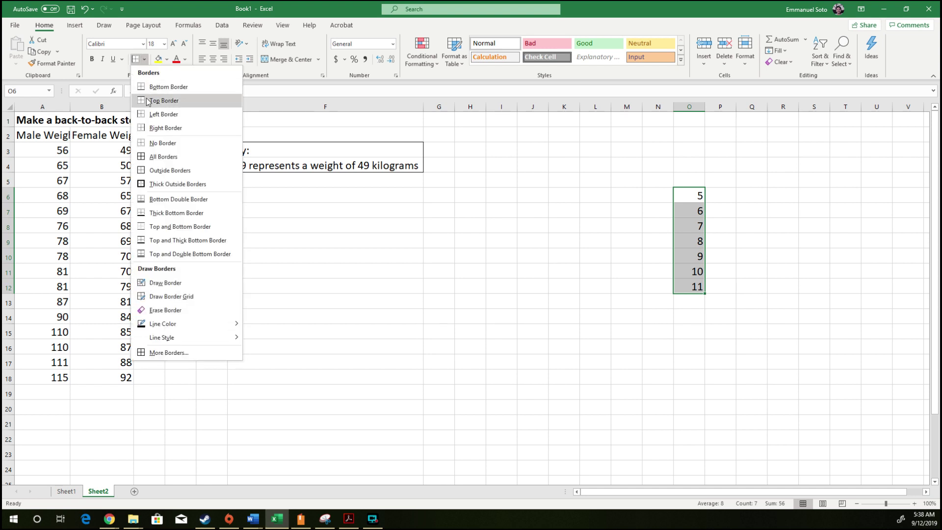
left_click(157, 128)
left_click(595, 241)
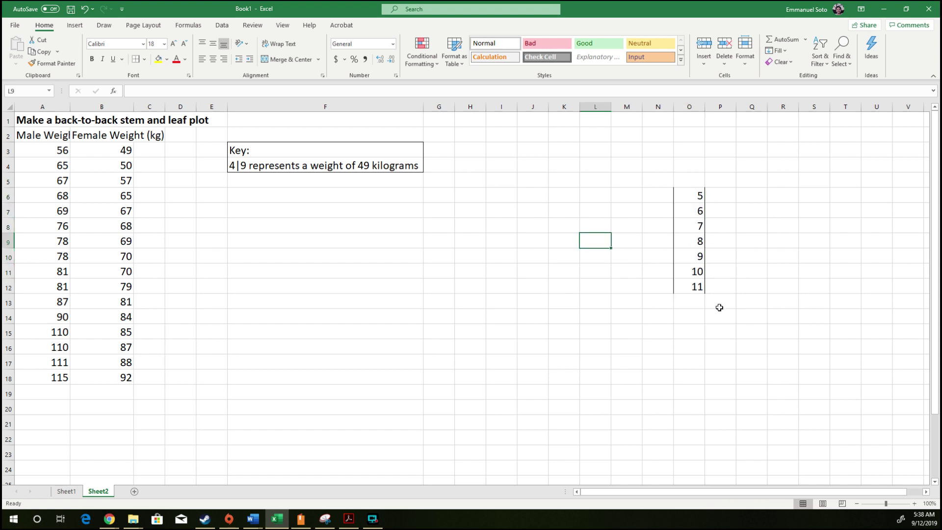
left_click(628, 225)
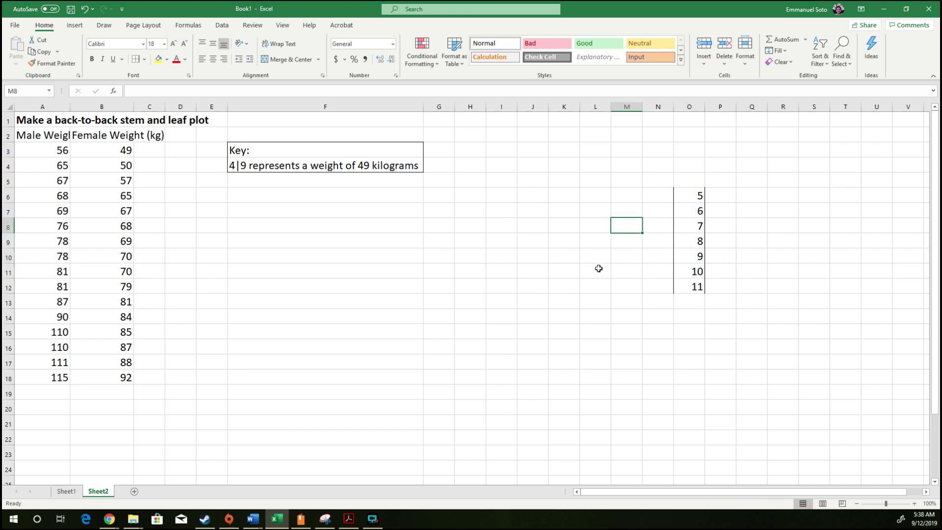
left_click(665, 194)
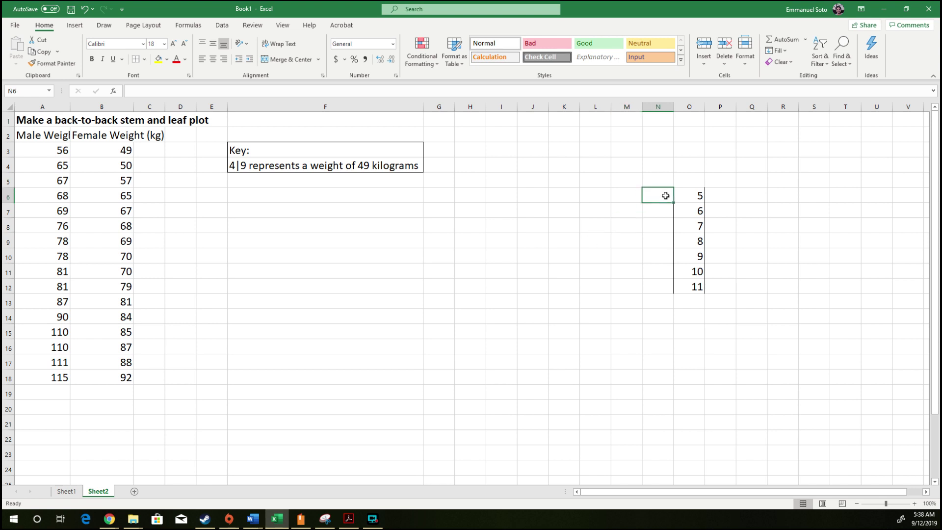
left_click(632, 195)
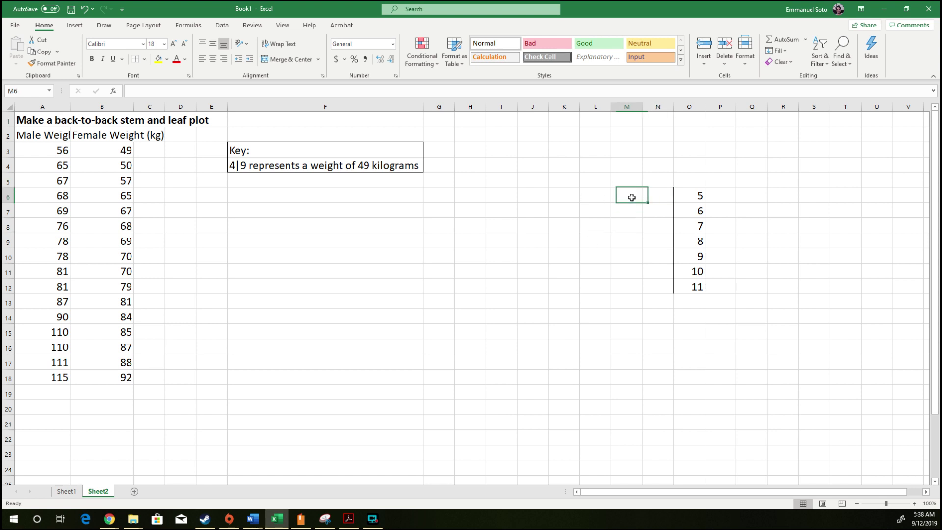
left_click(595, 195)
left_click(541, 195)
left_click(657, 195)
left_click(634, 195)
left_click(602, 195)
left_click(559, 195)
left_click(535, 196)
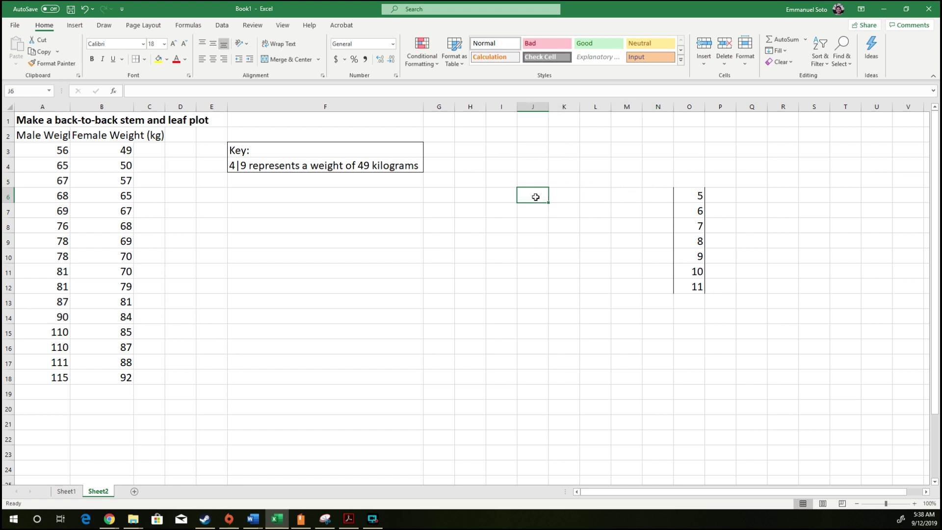
Enter the male leaf 6 for stem 5 in cell N6
left_click(655, 193)
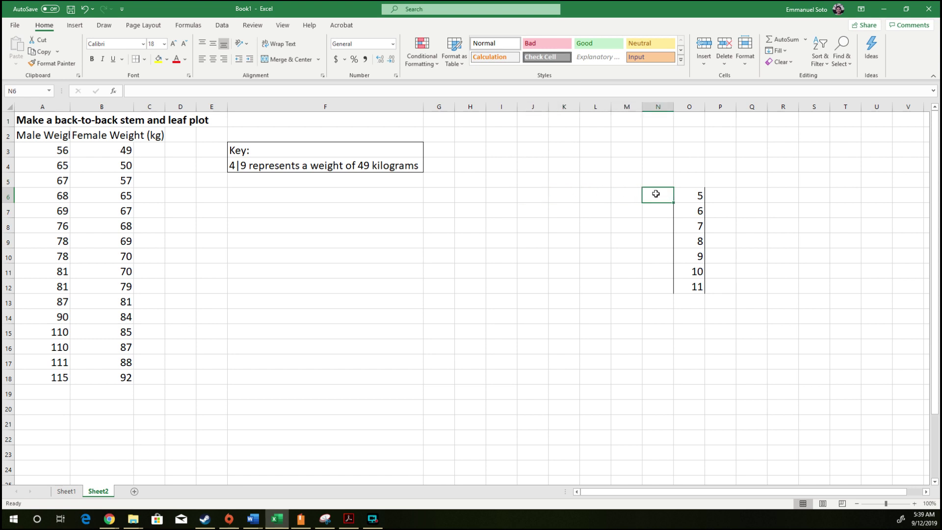
type("6")
left_click(632, 228)
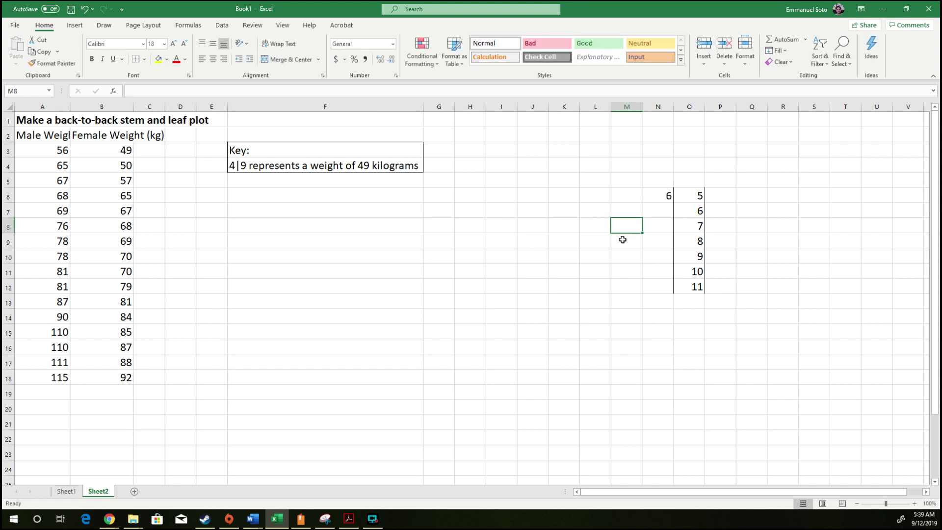
Enter the male leaves 5, 7, 8 and 9 for stem 6 outward from the stem in cells N7, M7, L7 and K7
left_click(654, 215)
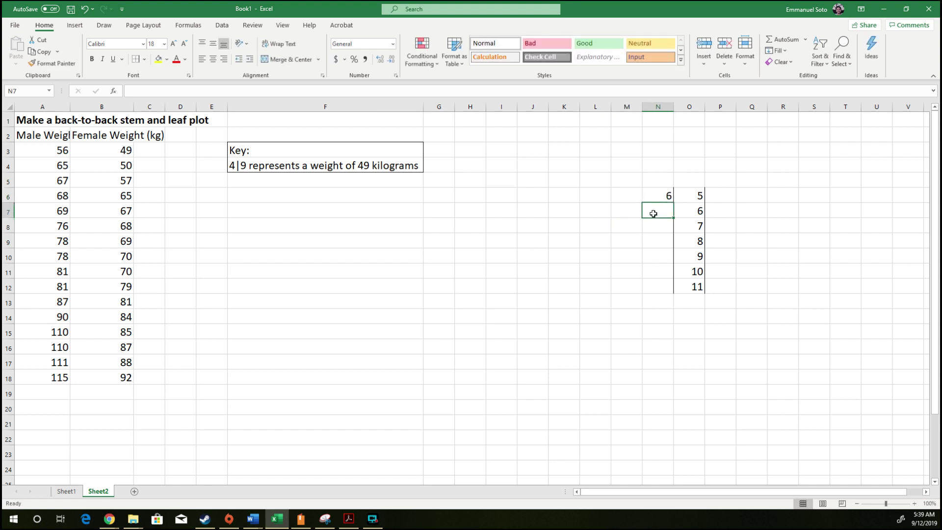
type("5")
left_click(622, 214)
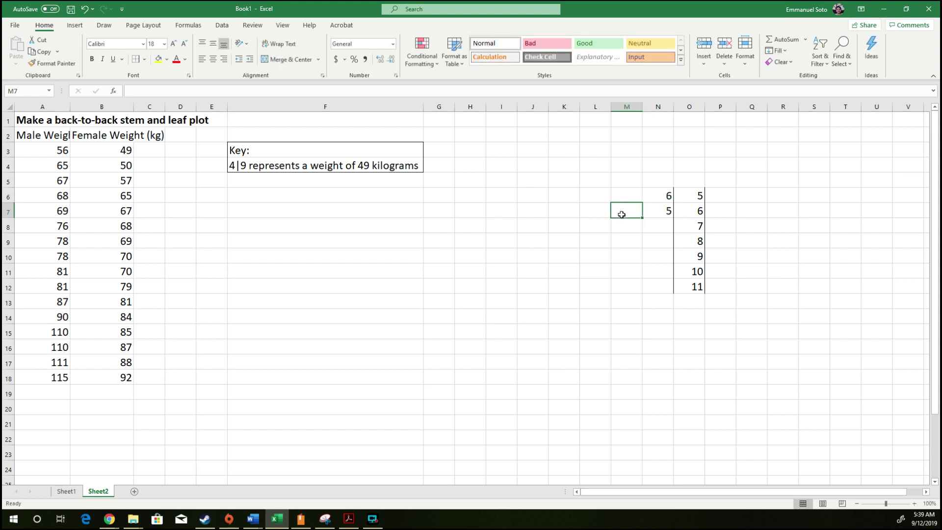
type("7")
left_click(594, 213)
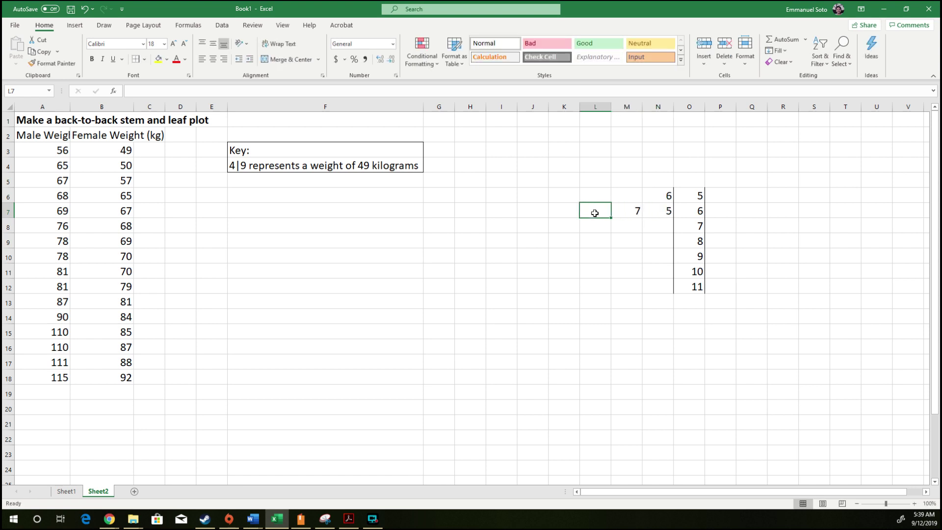
type("8")
left_click(563, 211)
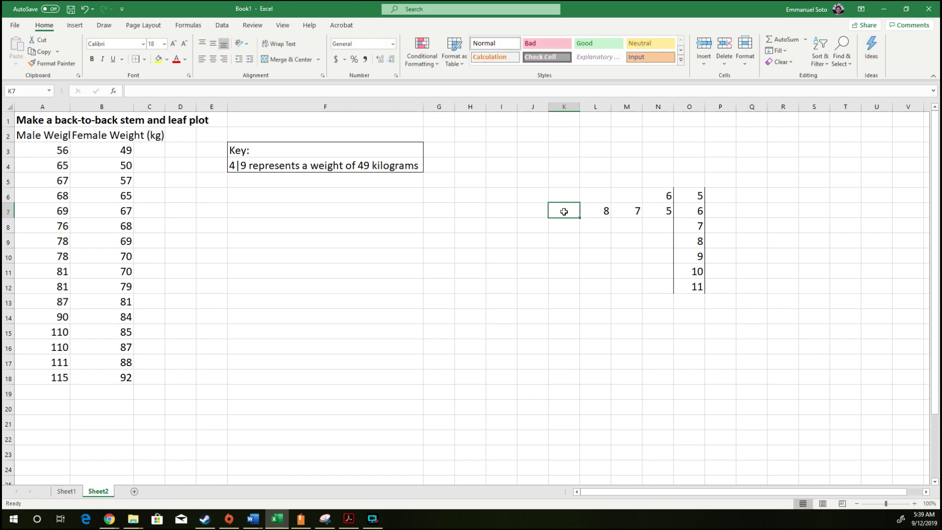
type("9")
left_click(558, 251)
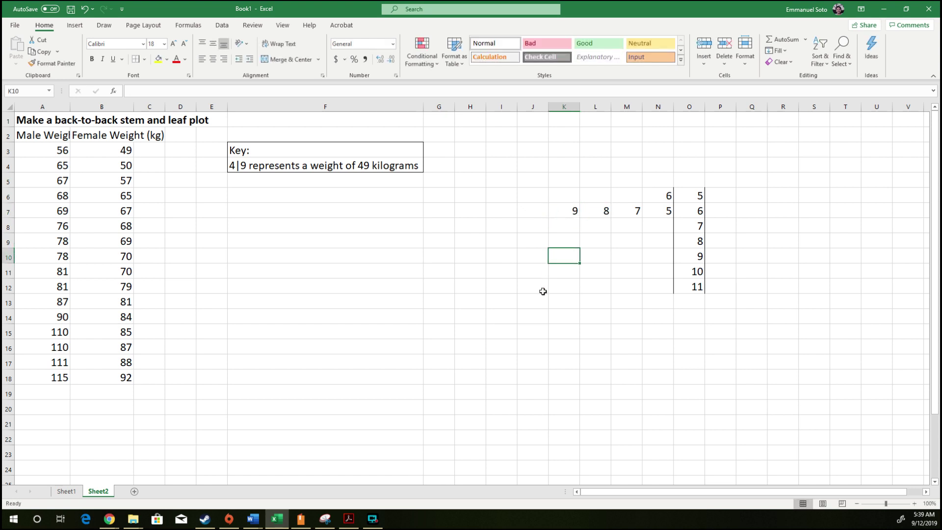
Enter the male leaves 6, 8 and 8 for stem 7 outward from the stem in cells N8, M8 and L8
left_click(635, 228)
left_click(660, 227)
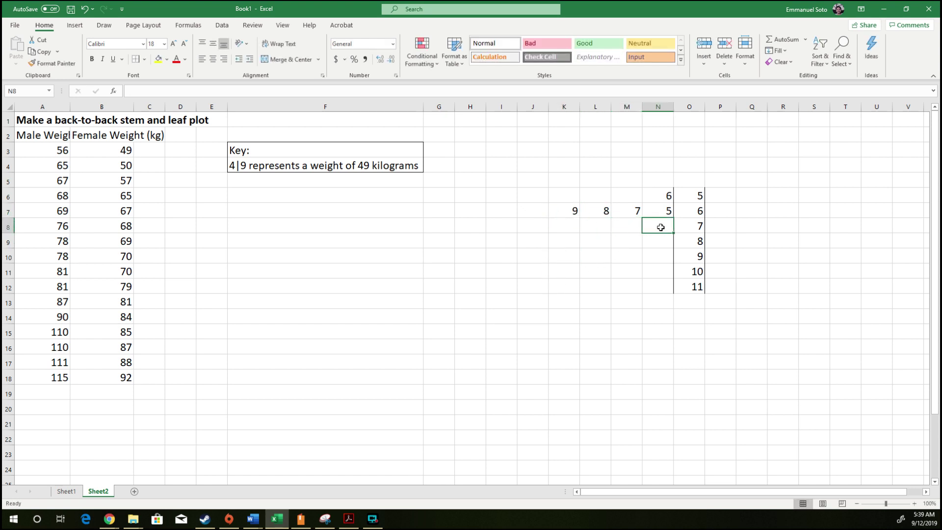
type("6")
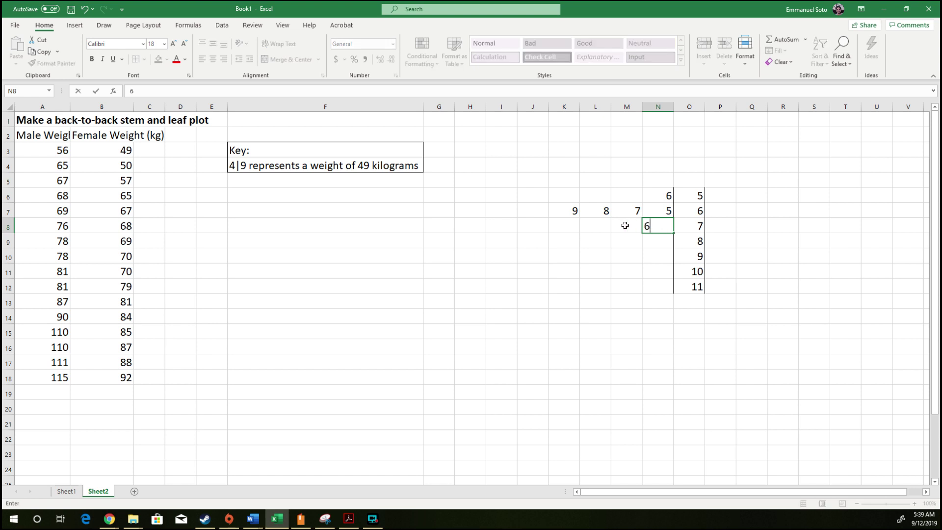
left_click(625, 225)
type("8")
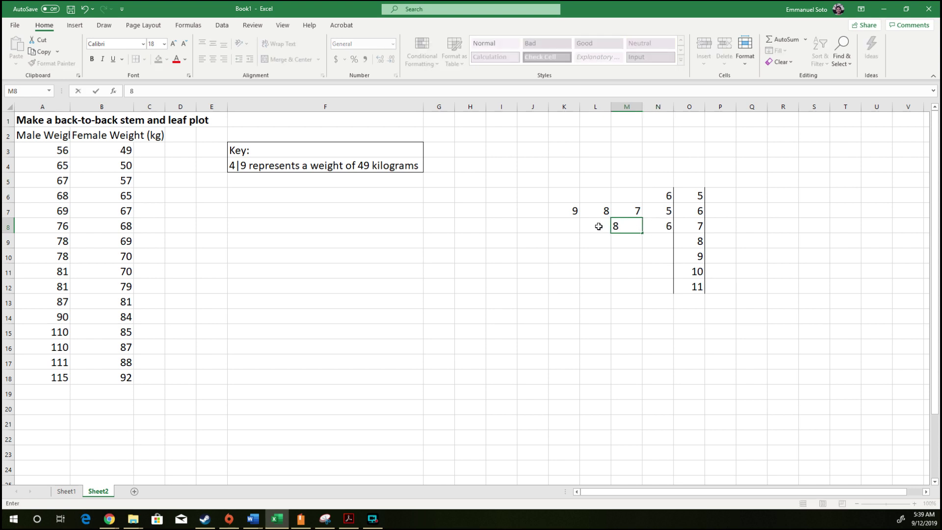
left_click(599, 227)
type("8")
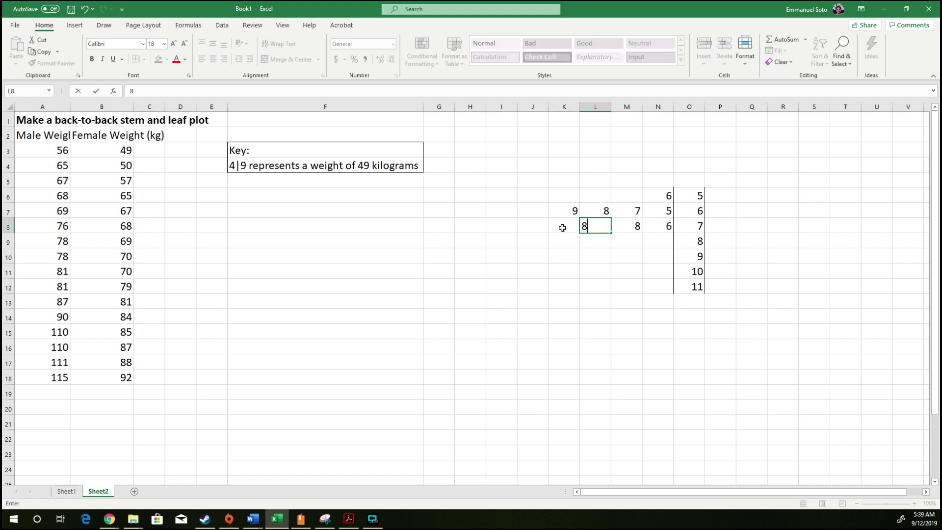
left_click(562, 228)
Enter the male leaves 1, 1 and 7 for stem 8 outward from the stem in cells N9, M9 and L9
left_click(662, 242)
type("1")
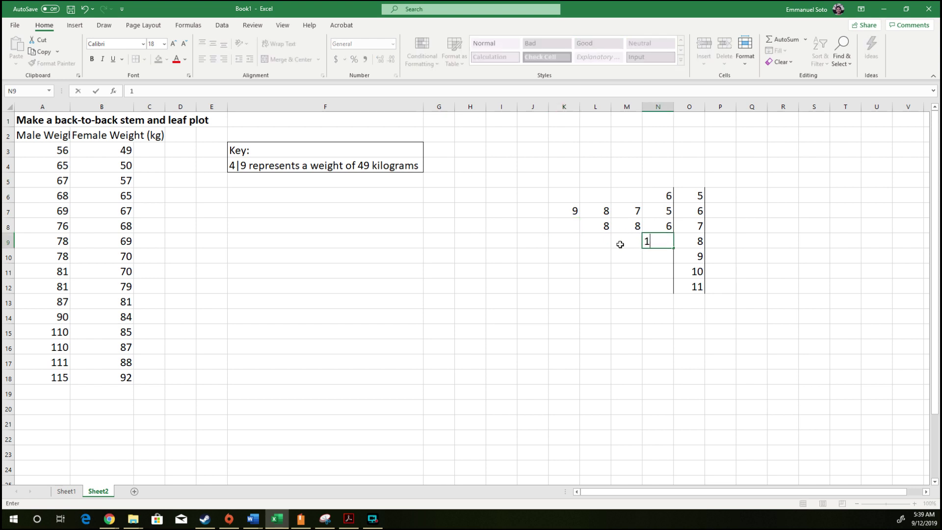
left_click(619, 243)
type("1")
left_click(595, 244)
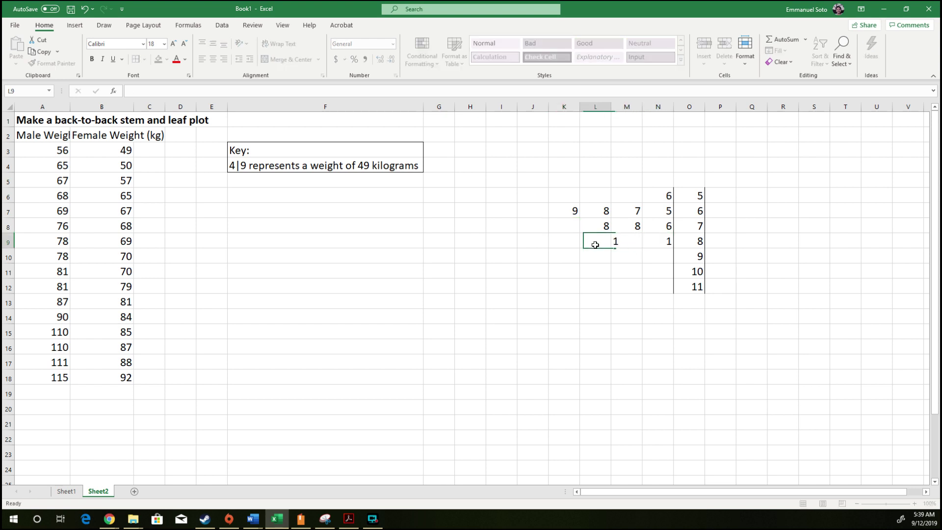
type("7")
key("Return")
key("Return")
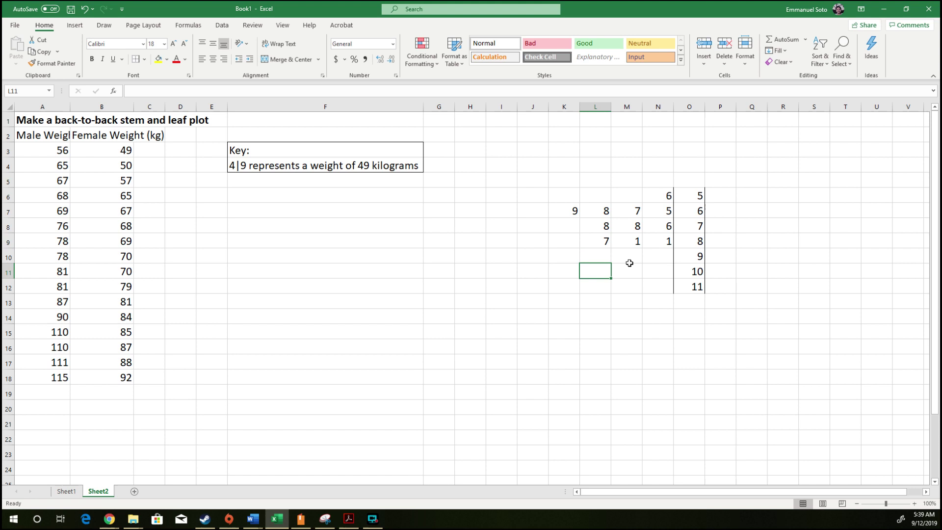
Enter the male leaf 0 for stem 9 in cell N10
left_click(659, 256)
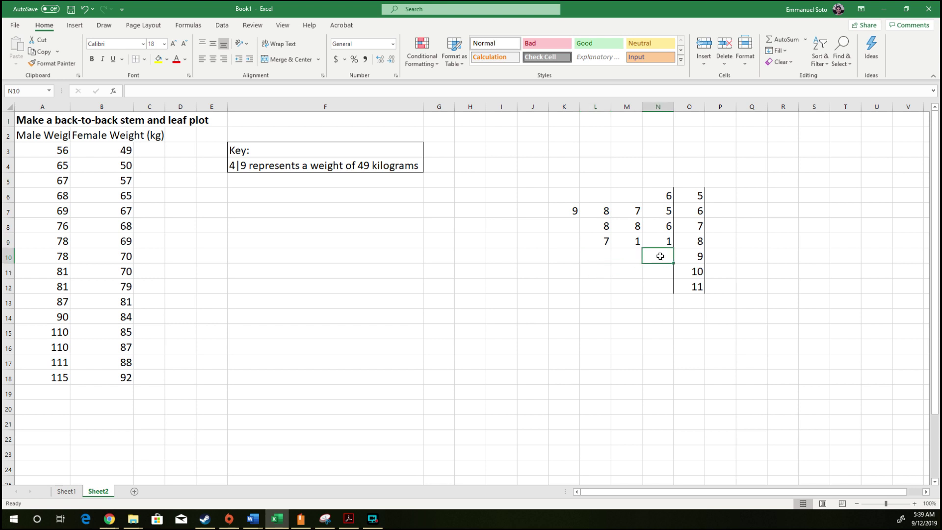
type("0")
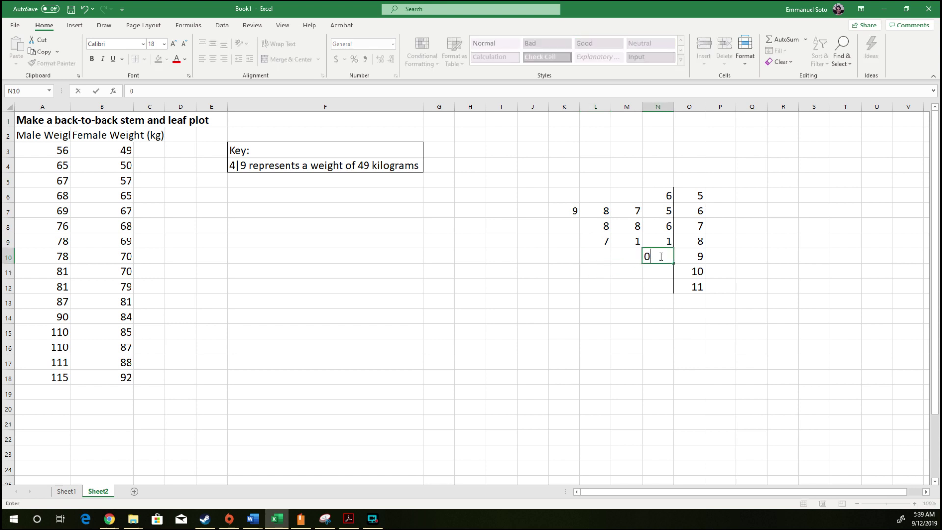
left_click(664, 272)
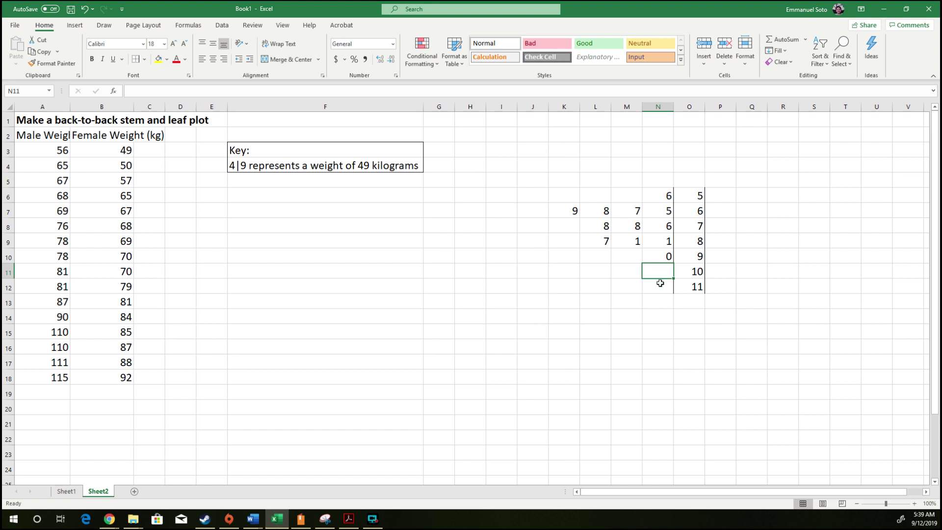
Enter the male leaves 0, 0, 1 and 5 for stem 11 outward from the stem in cells N12, M12, L12 and K12
left_click(661, 289)
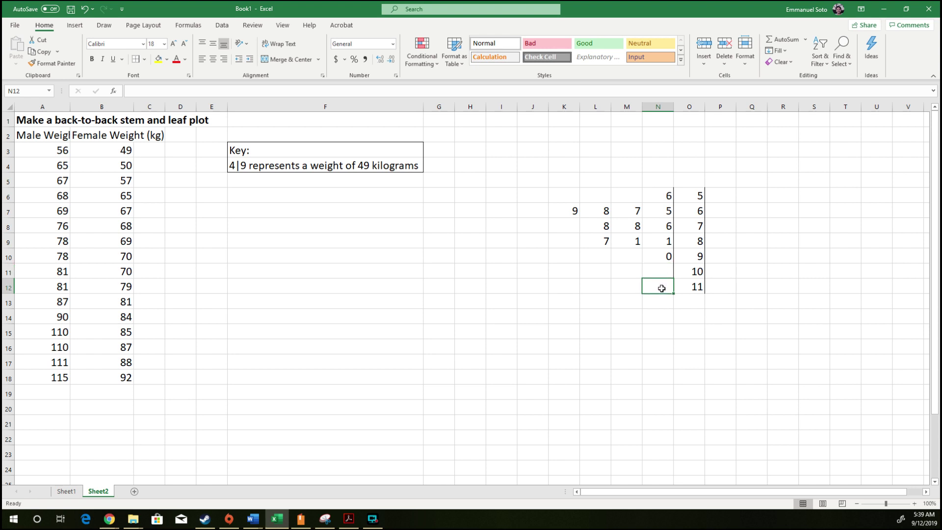
type("0")
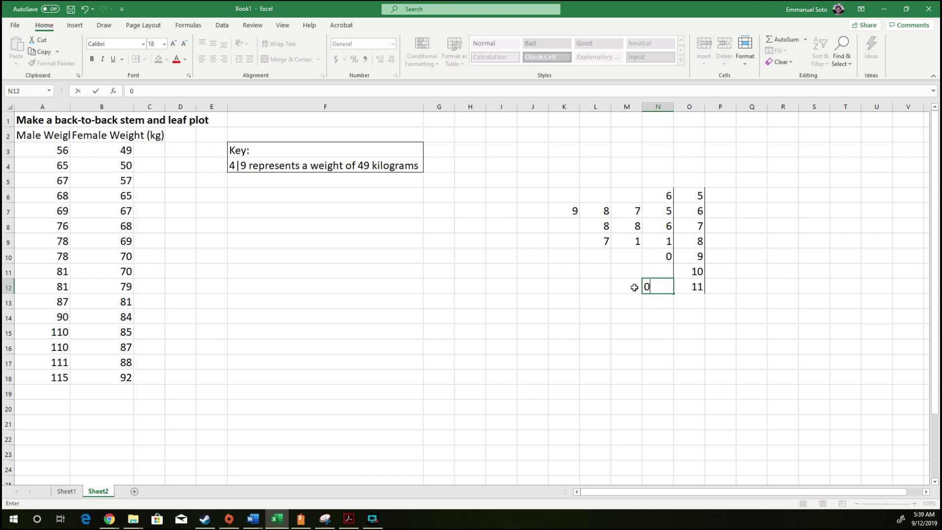
left_click(620, 286)
type("0")
left_click(591, 282)
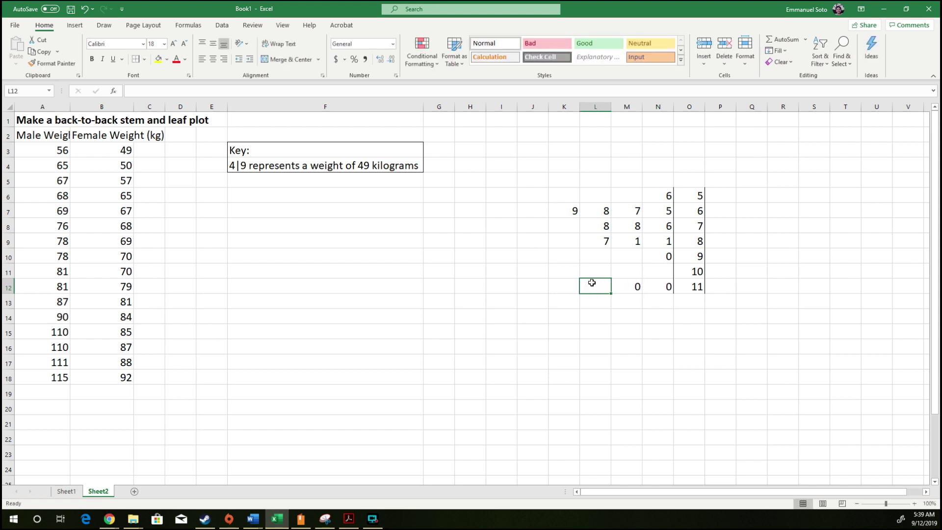
type("1")
left_click(566, 283)
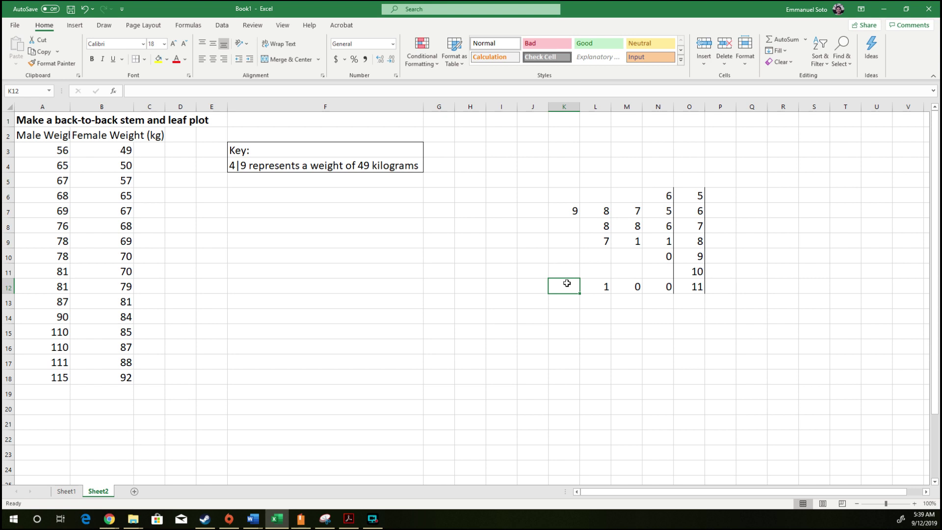
type("5")
left_click(626, 330)
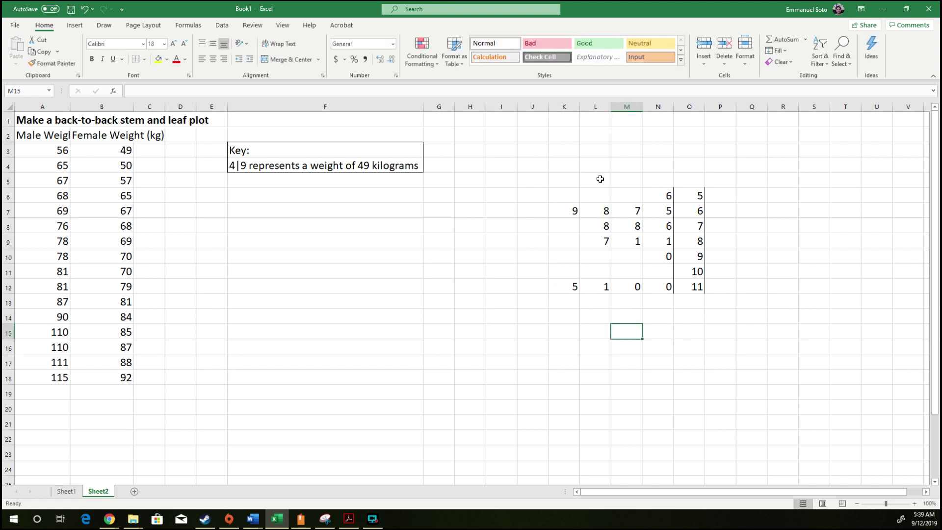
Label the male side of the plot "Male Weight (kg)" in cell L5
left_click(600, 179)
type("Mal")
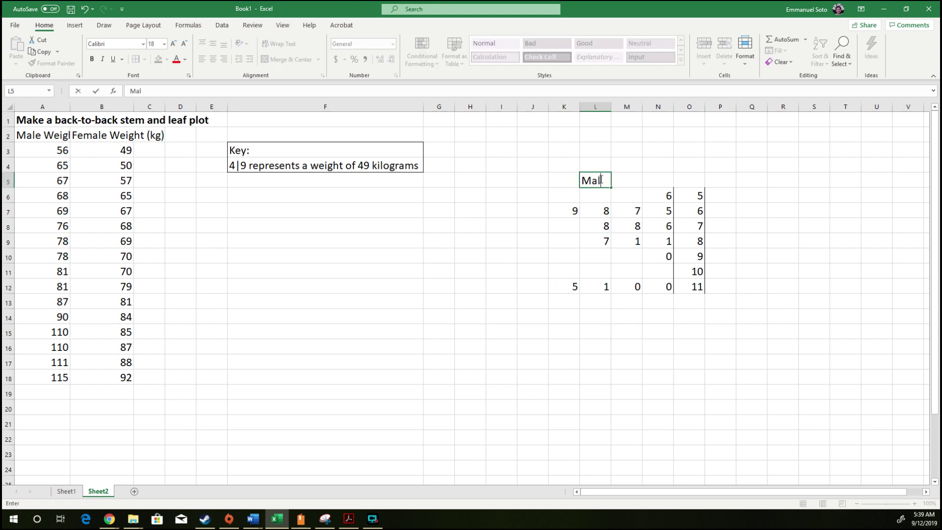
type("e Weight (kg")
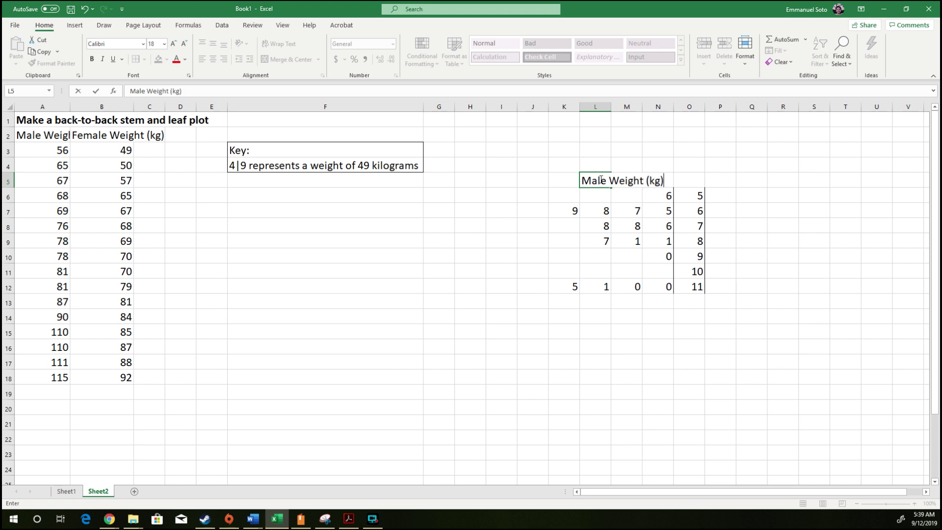
left_click(717, 152)
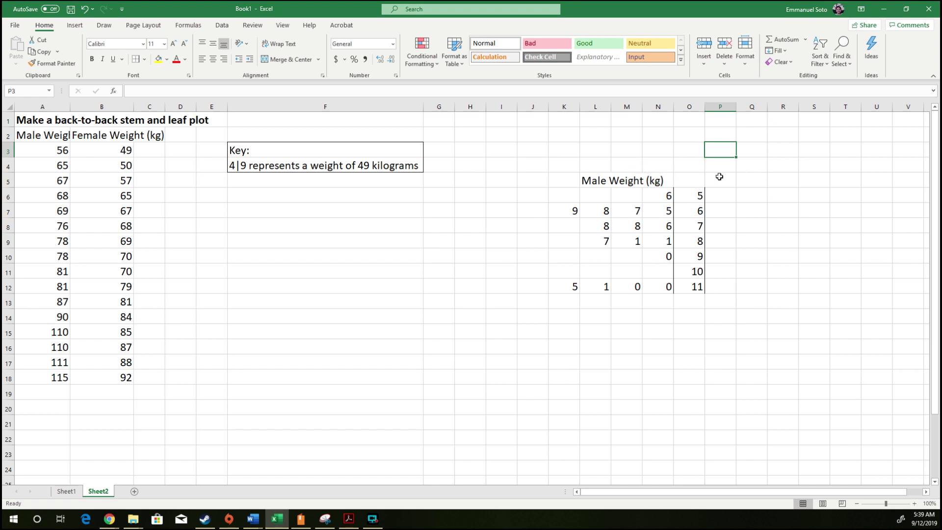
left_click(747, 179)
left_click(724, 198)
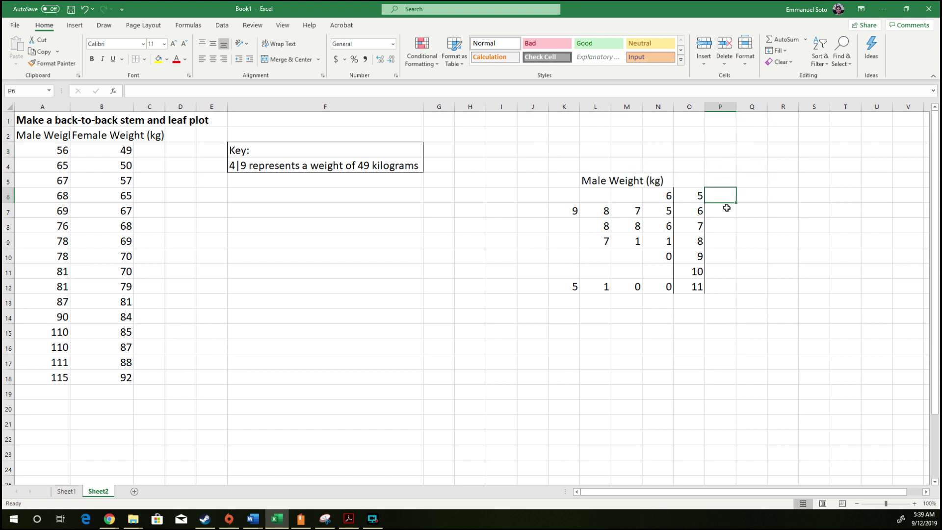
left_click(686, 196)
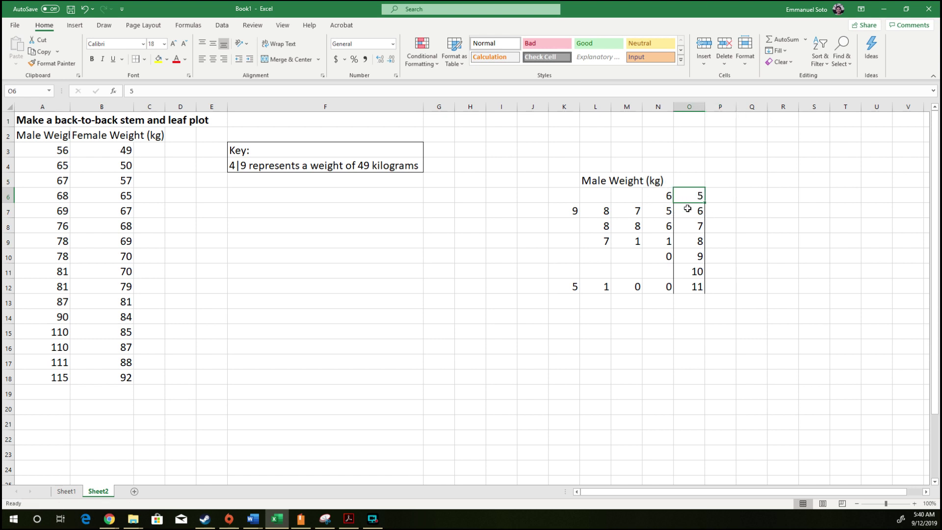
left_click(748, 238)
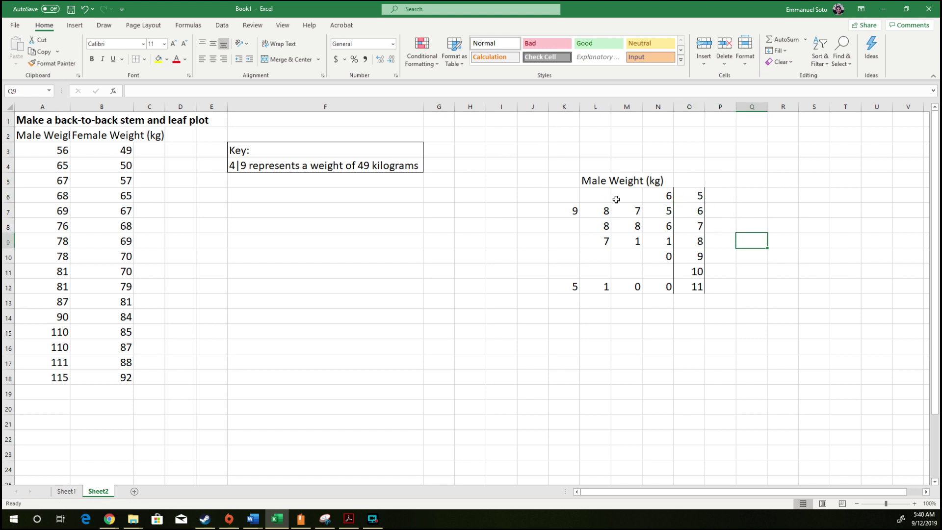
Move the "Male Weight (kg)" label up one row to cell L4
left_click(646, 180)
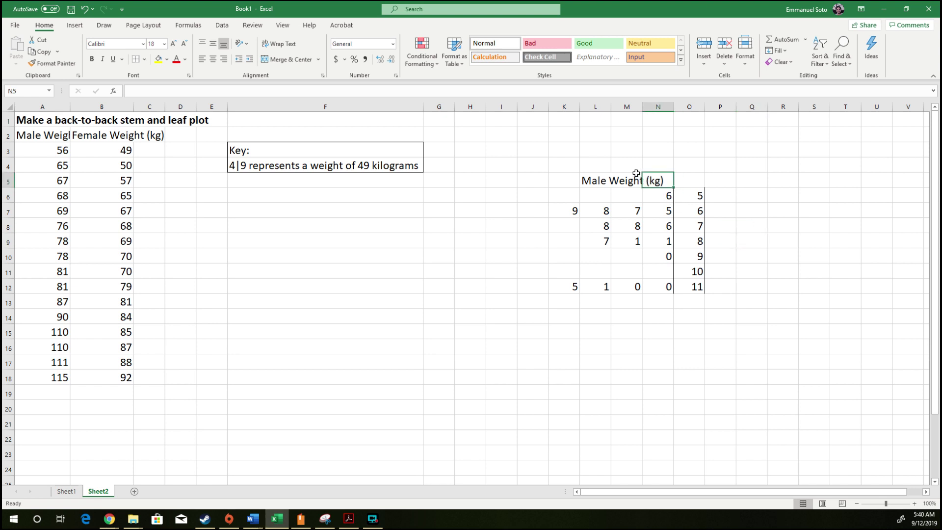
mouse_move(597, 175)
left_mouse_down()
mouse_move(630, 179)
mouse_move(597, 177)
mouse_move(598, 165)
left_mouse_up()
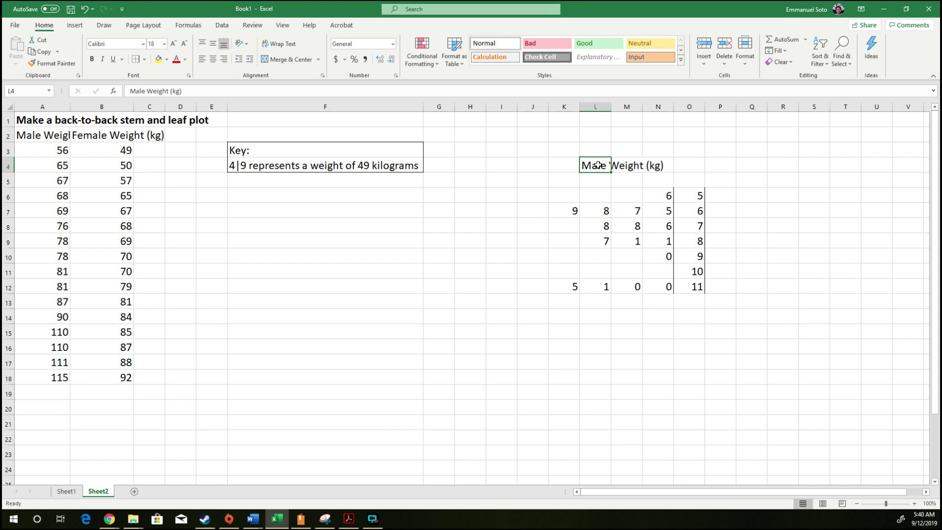
left_click(821, 182)
Add the stem 4 above stem 5 in cell O5
left_click(693, 180)
type("4")
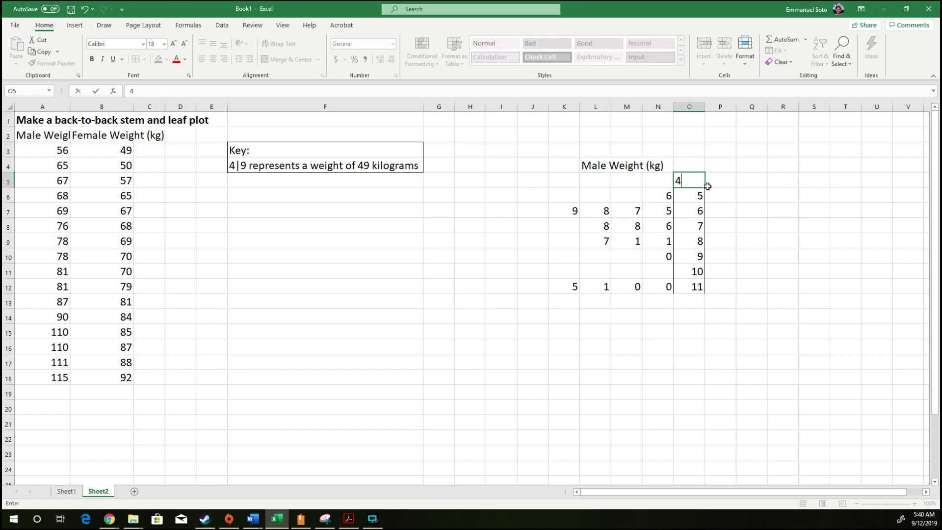
left_click(739, 191)
Apply a left border to the stem 4 cell O5
mouse_move(684, 180)
left_mouse_down()
mouse_move(697, 269)
mouse_move(697, 183)
left_mouse_up()
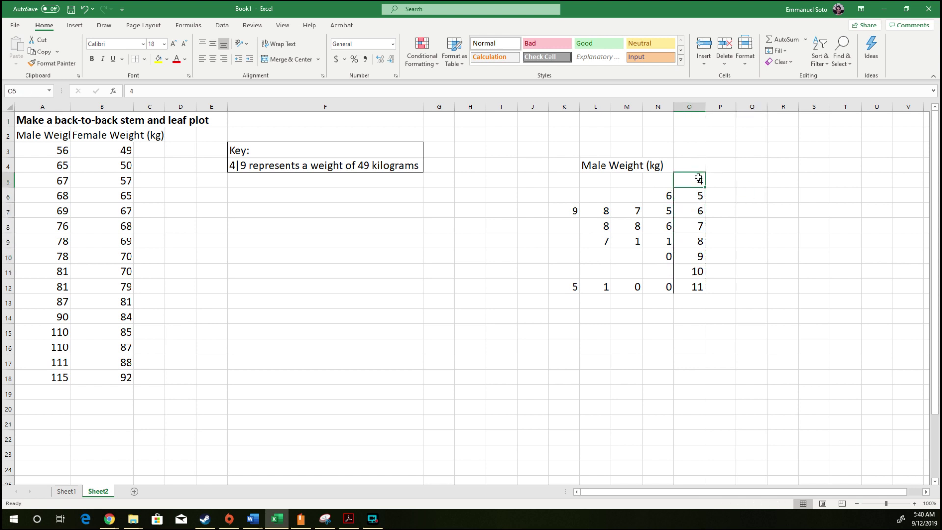
left_click(144, 59)
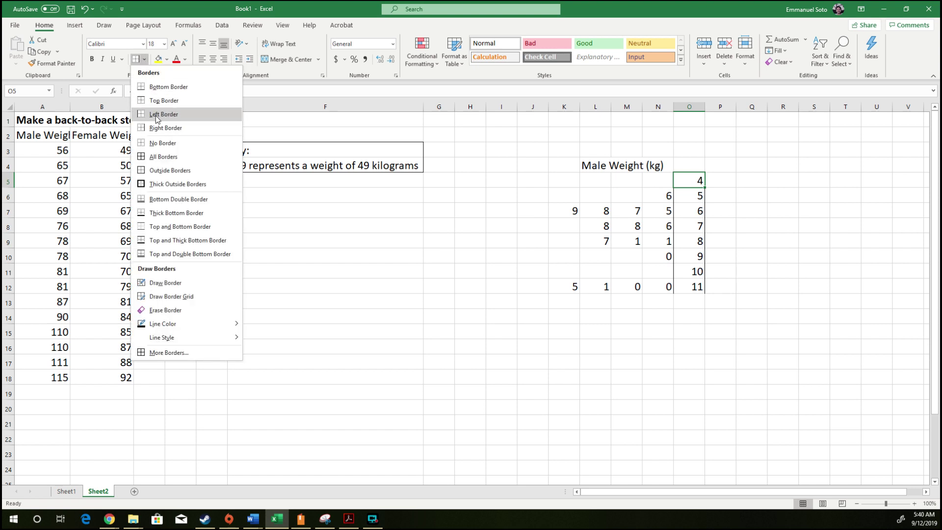
left_click(163, 114)
left_click(780, 183)
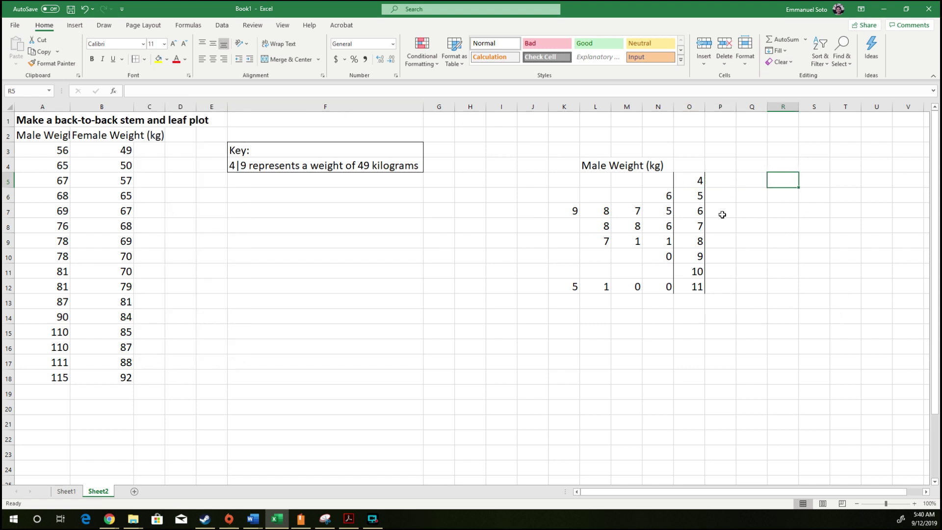
left_click(726, 179)
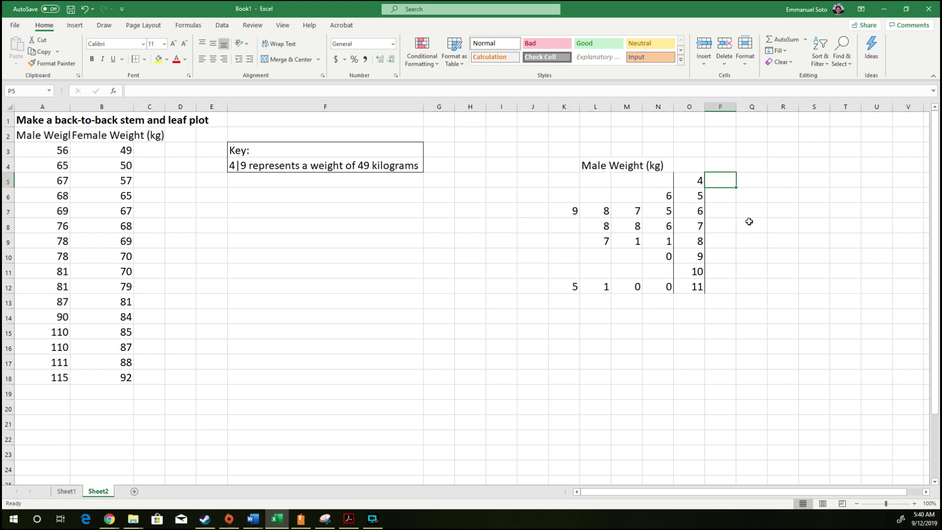
type("9")
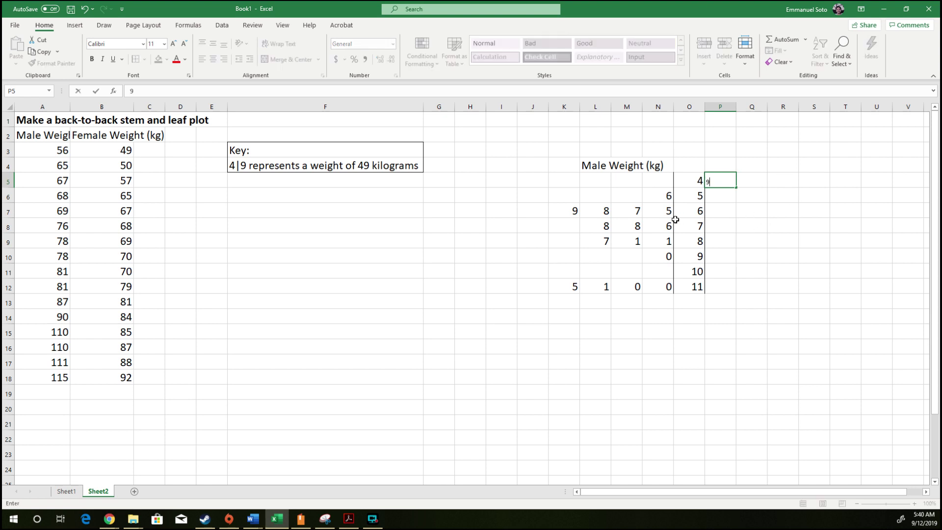
left_click(775, 186)
left_click(730, 181)
key("Delete")
Set the font size of the female leaf area P5:V13 to 16
left_click_drag(787, 195, 806, 199)
left_click_drag(726, 181, 911, 299)
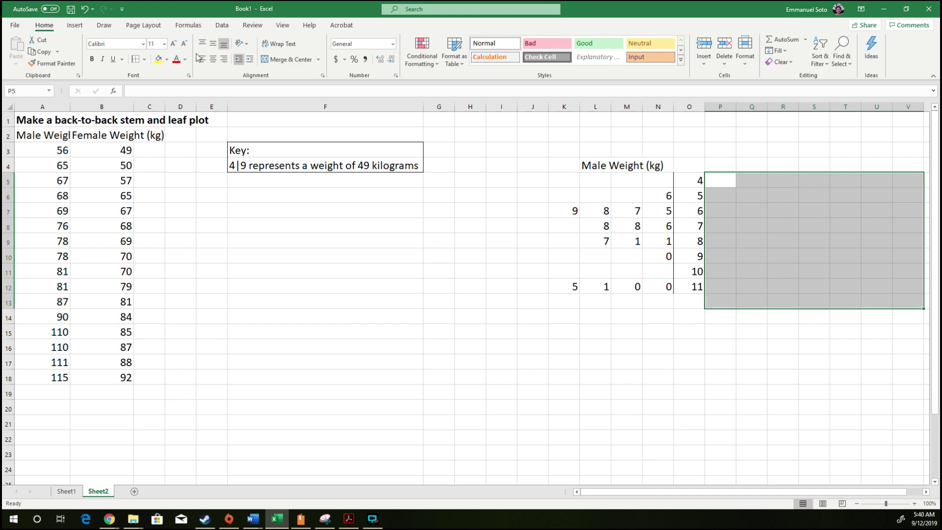
left_click(157, 44)
type("6")
Enter the female leaf 9 for stem 4 in cell P5
left_click(726, 182)
type("9")
left_click(728, 196)
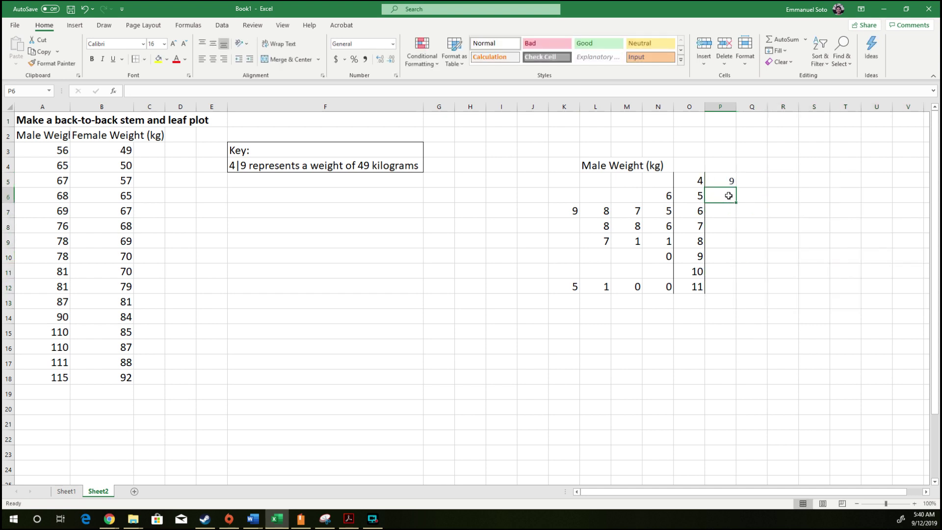
Increase the font size of the female leaf area P5:V14 to 18 to match the stems
left_click(690, 179)
left_click(732, 183)
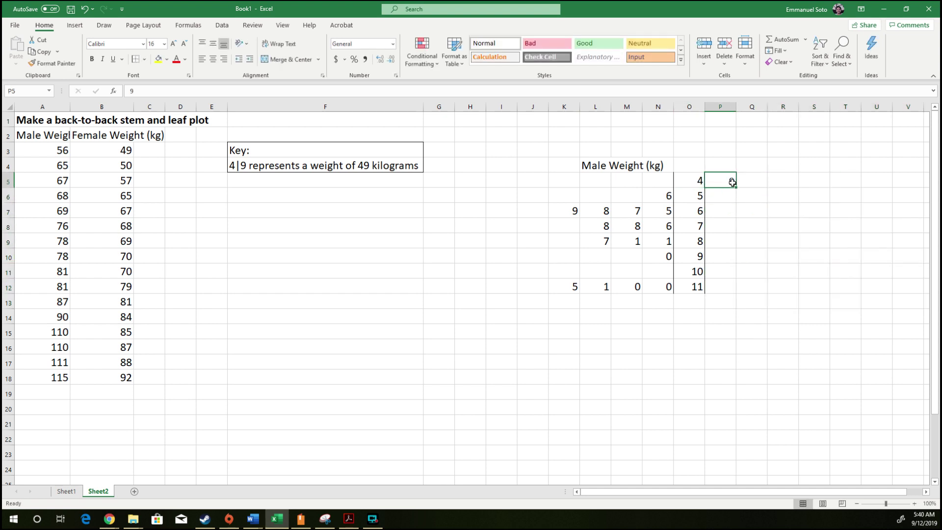
left_click(750, 196)
left_click(728, 180)
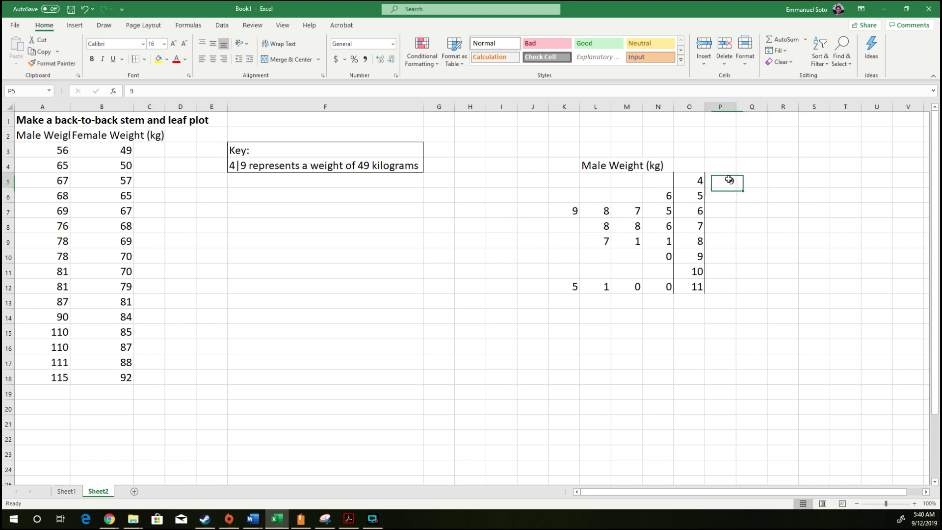
left_click_drag(729, 180, 897, 316)
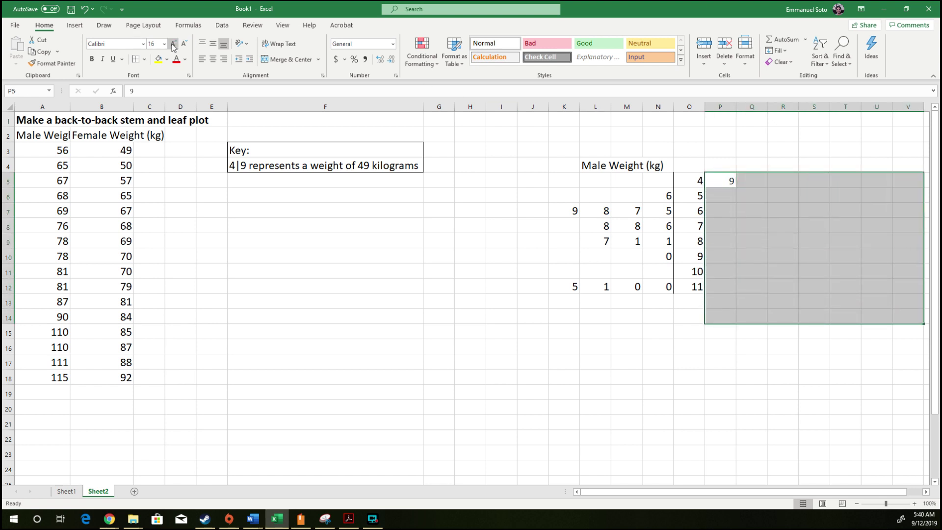
Enter the female leaves 0 and 7 for stem 5 outward from the stem in cells P6 and Q6
left_click(731, 197)
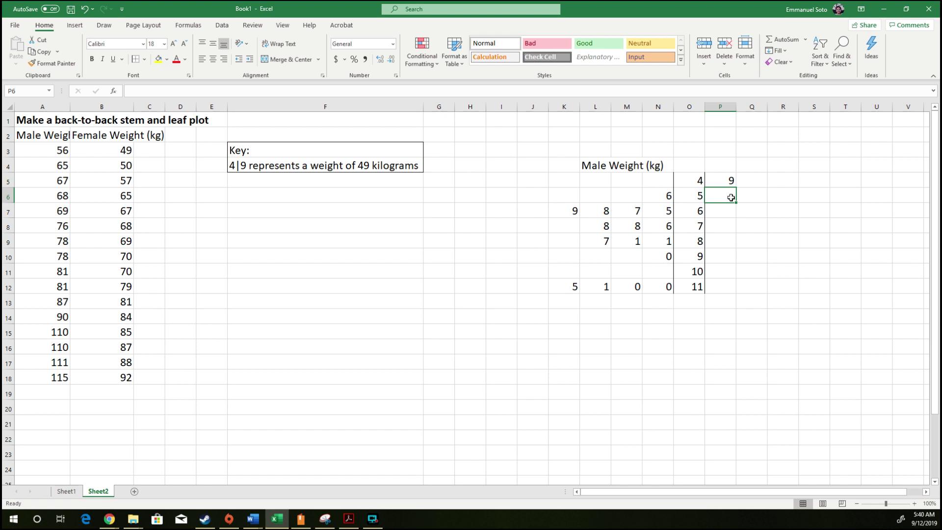
type("0")
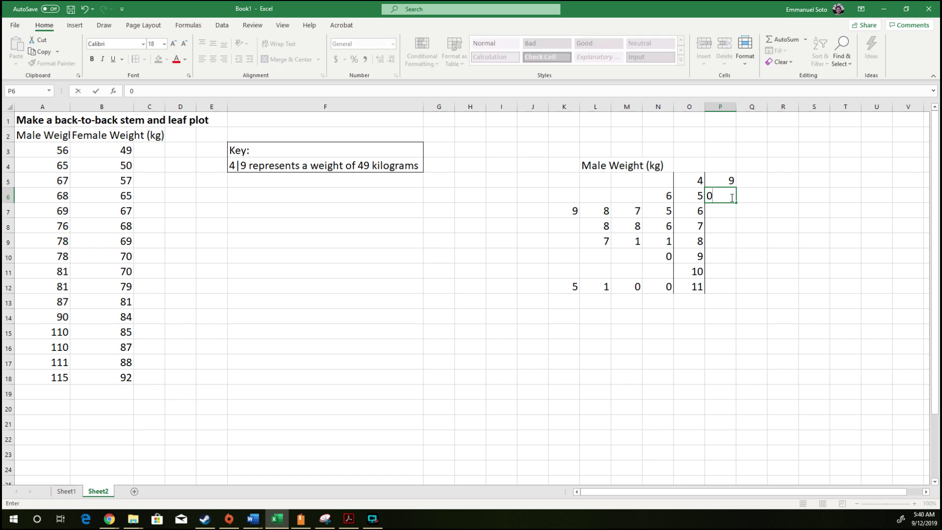
left_click(758, 197)
type("7")
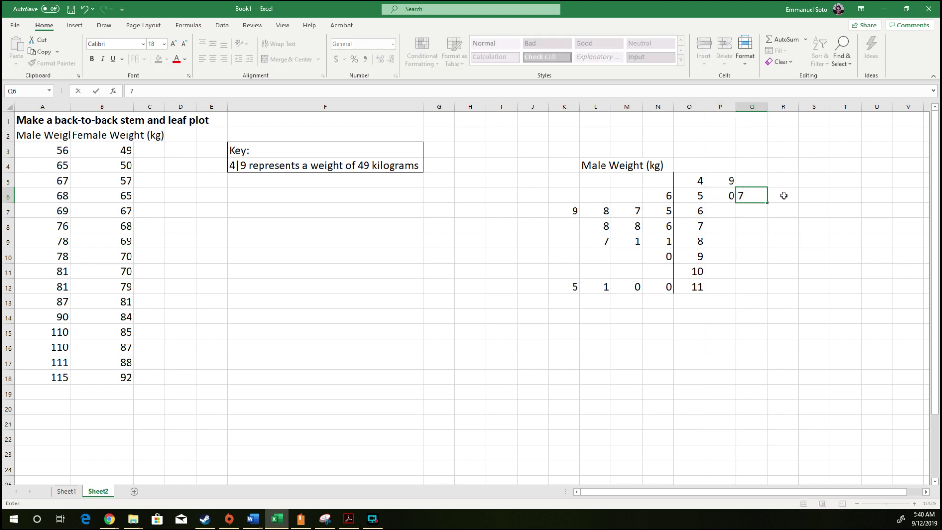
Enter the female leaves 5, 7, 8 and 9 for stem 6 outward from the stem in cells P7:S7
left_click(728, 212)
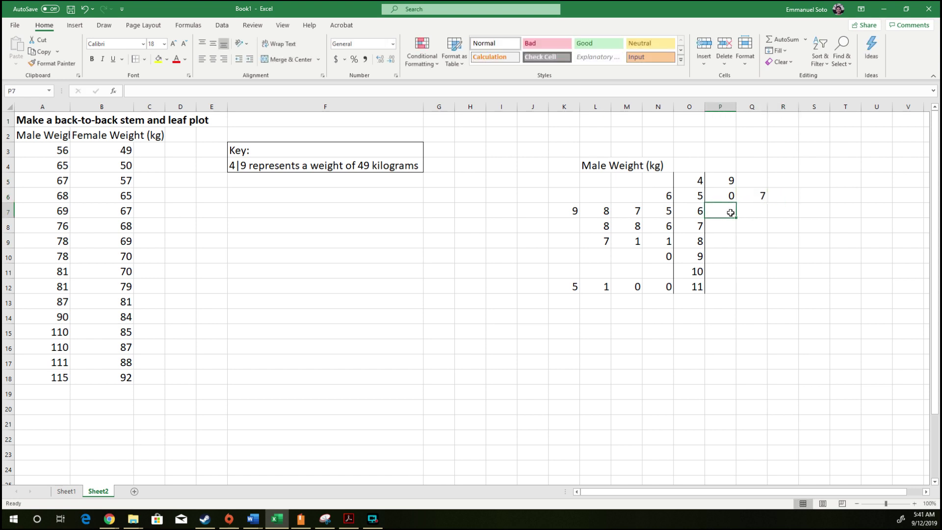
type("6")
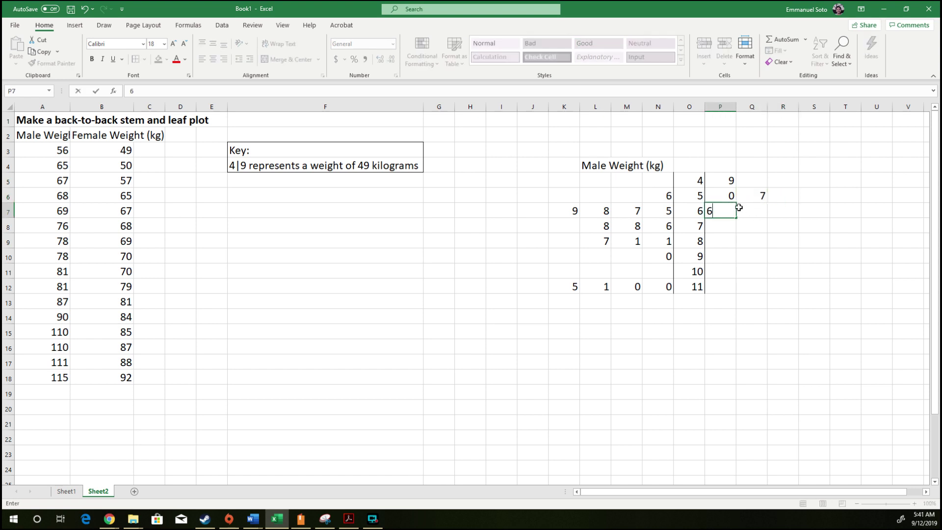
key("BackSpace")
left_click(750, 211)
type("7")
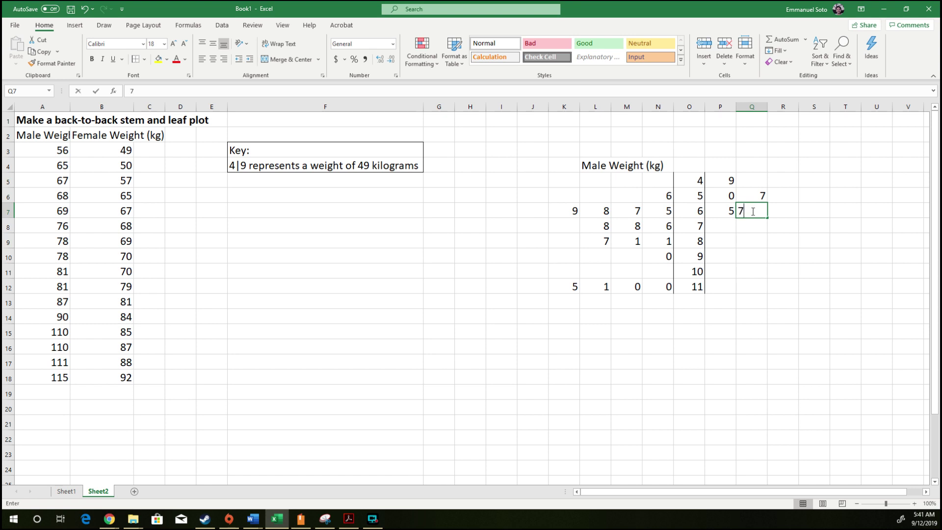
left_click(783, 212)
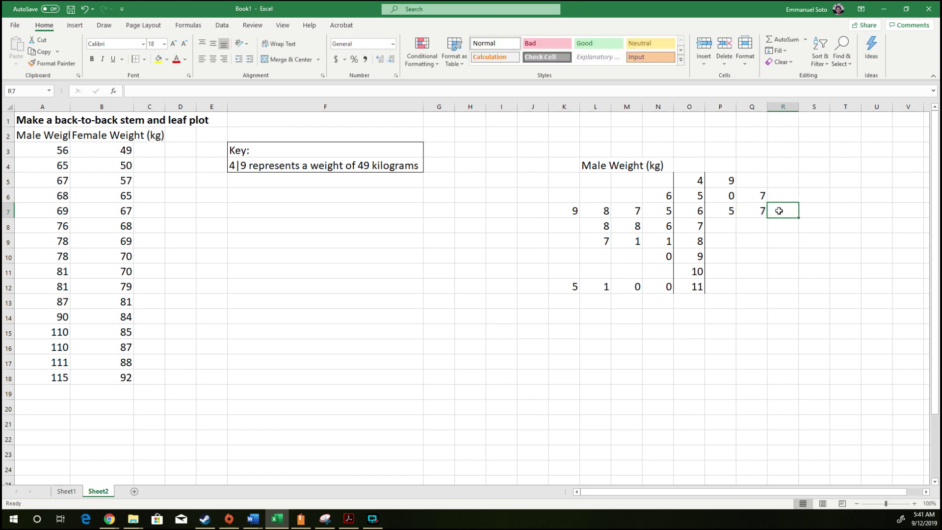
type("8")
left_click(810, 210)
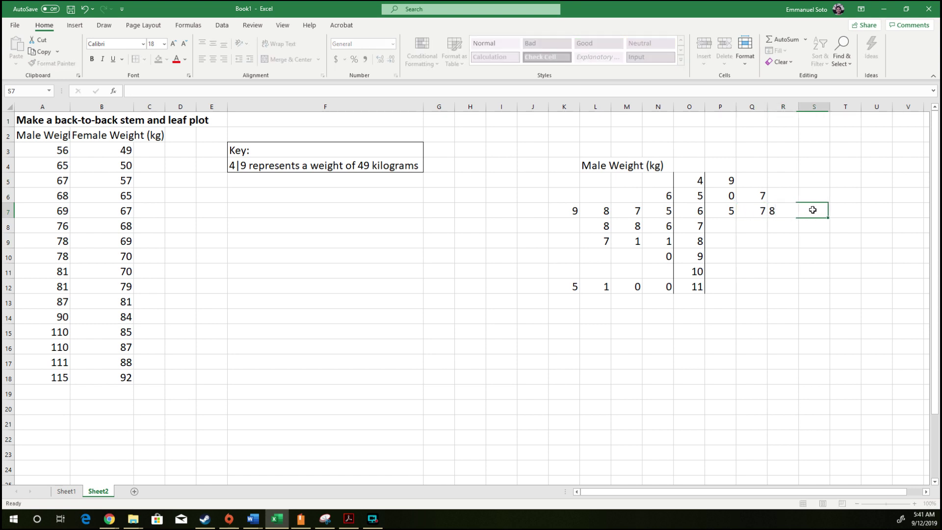
type("9")
Enter the female leaves 0, 0 and 9 for stem 7 outward from the stem in cells P8:R8
left_click(729, 227)
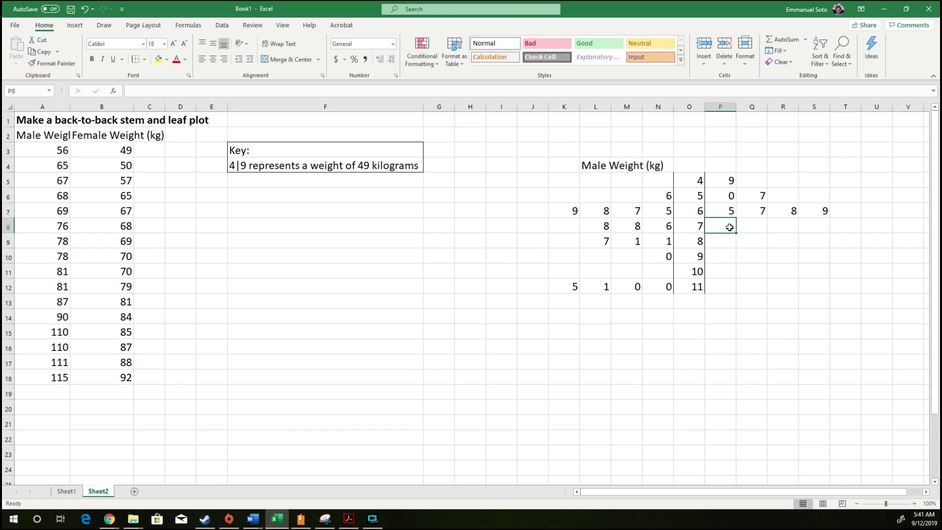
type("0")
left_click(759, 223)
type("0")
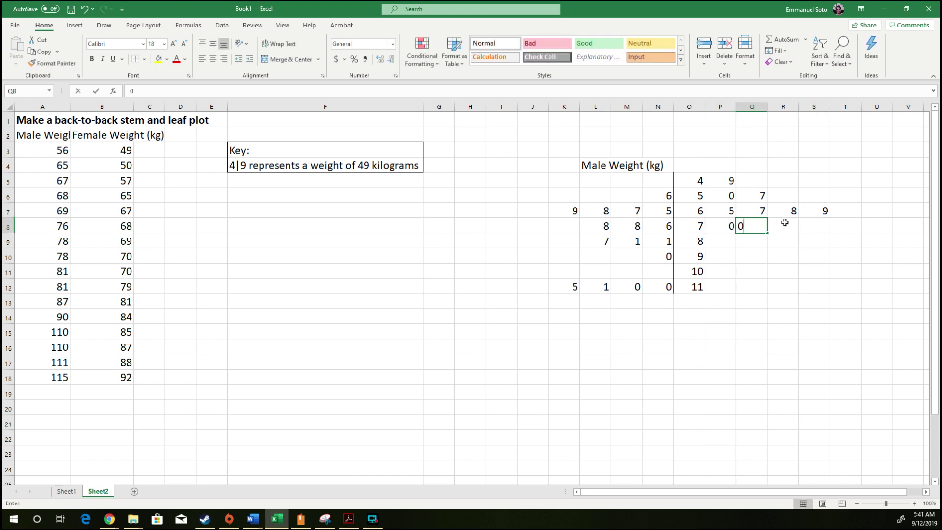
left_click(784, 223)
type("9")
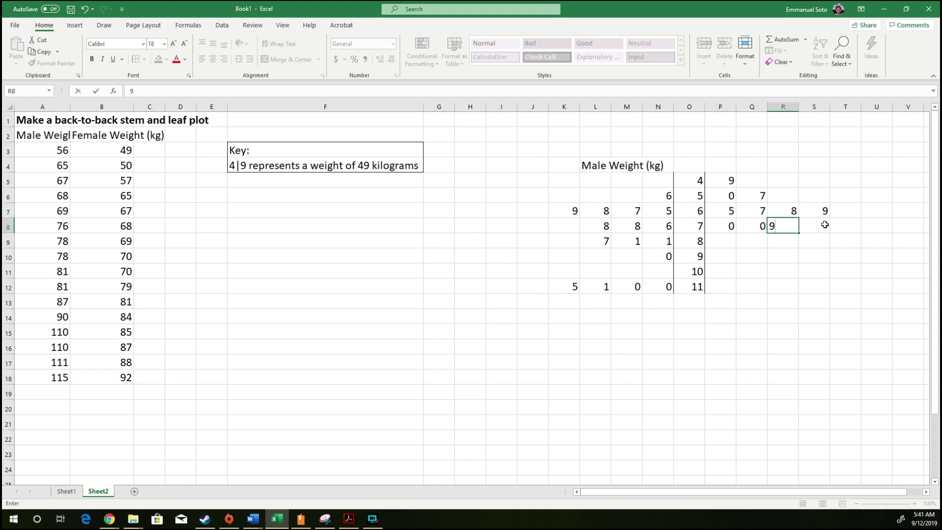
Enter 1, 4, 5, 7 and 88 as the female leaves for stem 8 in cells P9:T9
left_click(722, 242)
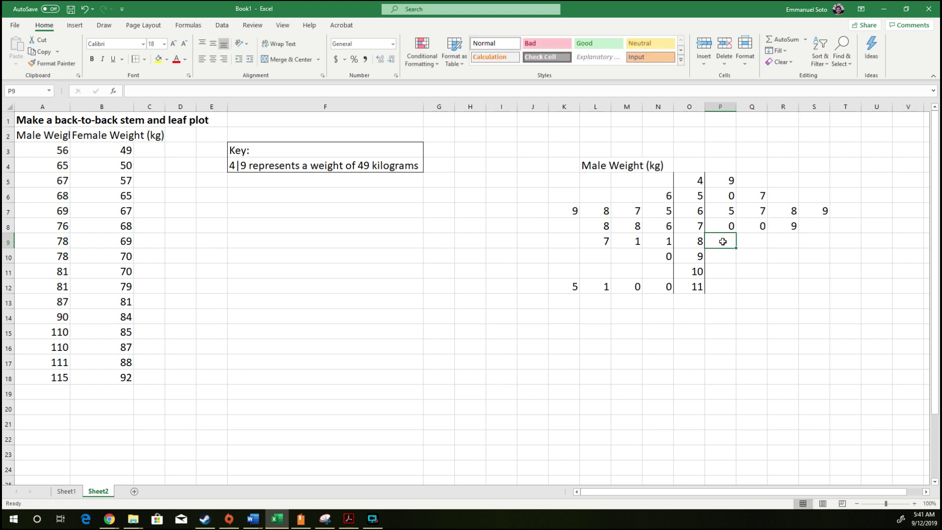
type("1")
left_click(757, 237)
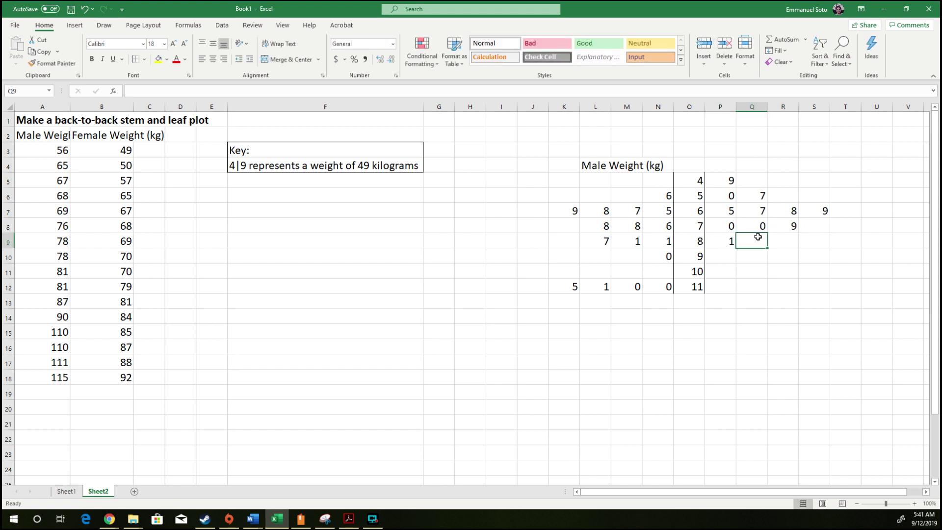
type("4")
left_click(781, 236)
type("5")
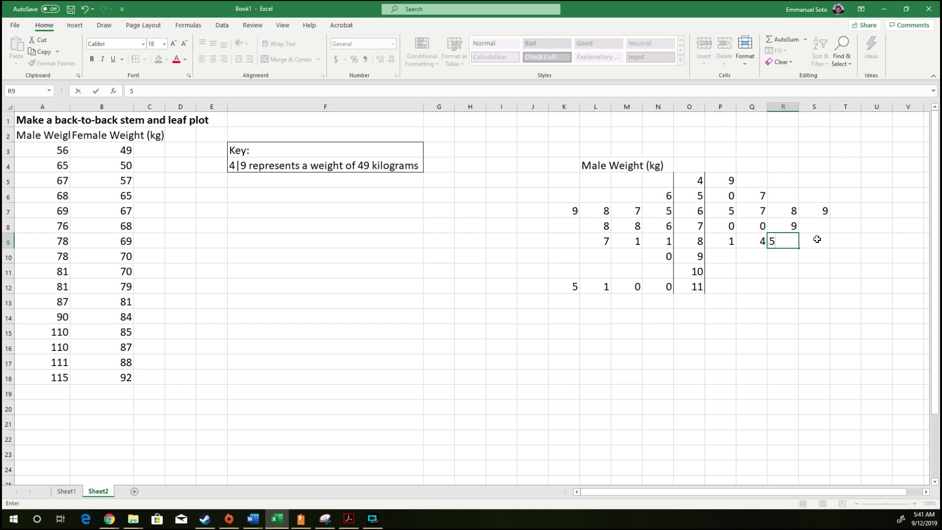
left_click(817, 239)
type("7")
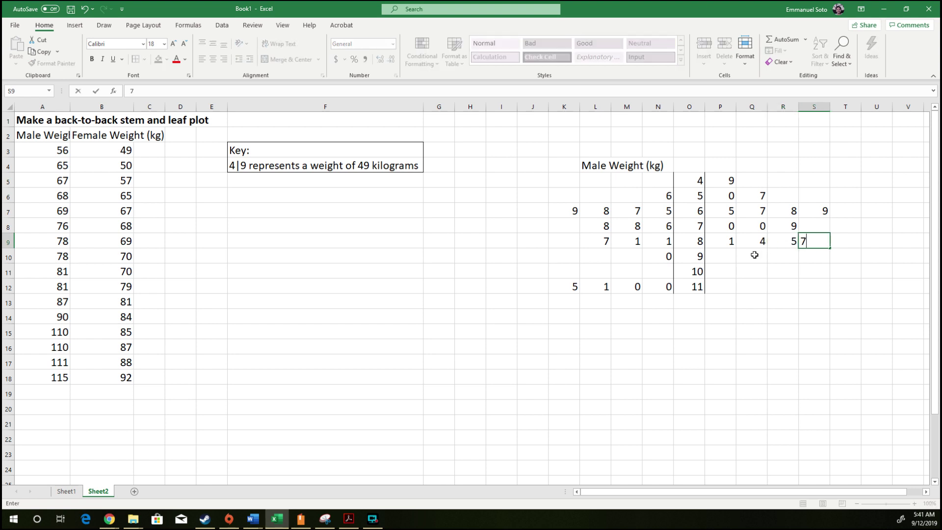
left_click(853, 242)
type("88")
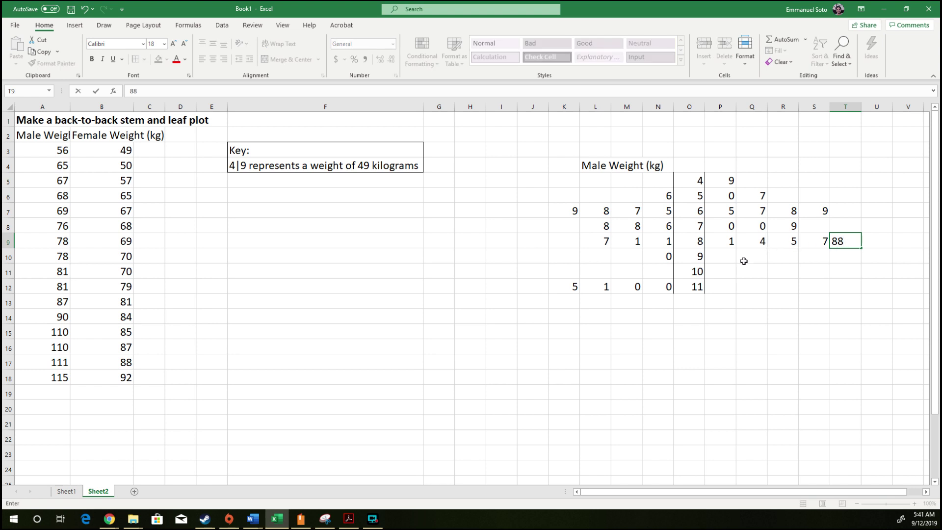
Enter the female leaf 2 for stem 9 in cell P10
left_click(724, 257)
type("2")
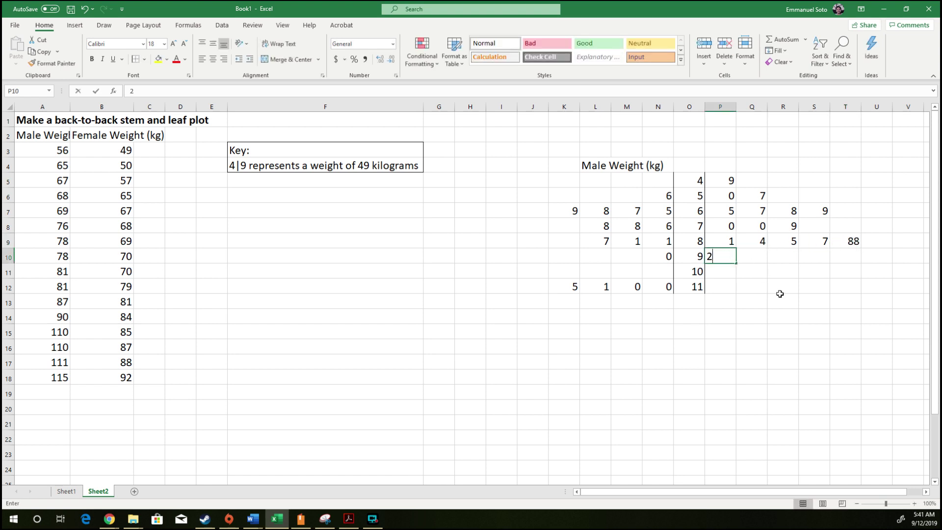
left_click(780, 297)
left_click(762, 167)
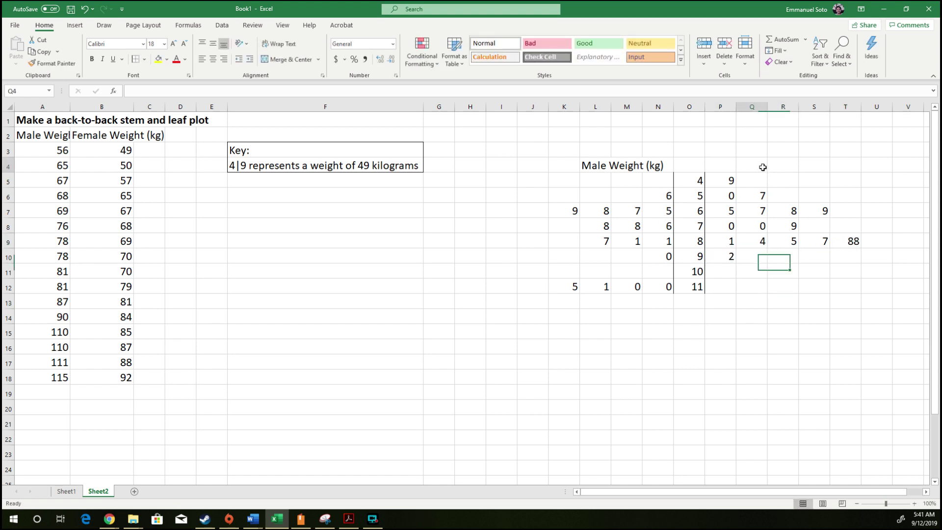
type("Fema")
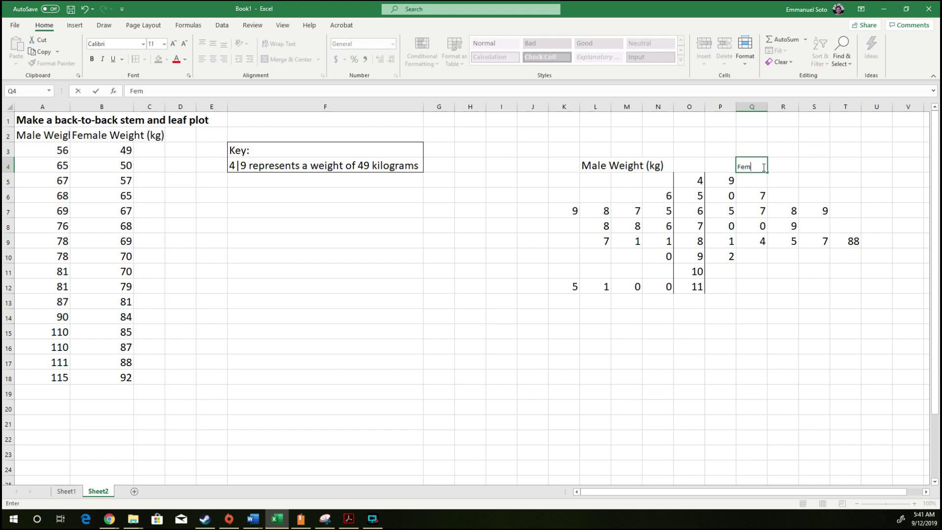
key("BackSpace")
key("BackSpace")
key("BackSpace")
key("Escape")
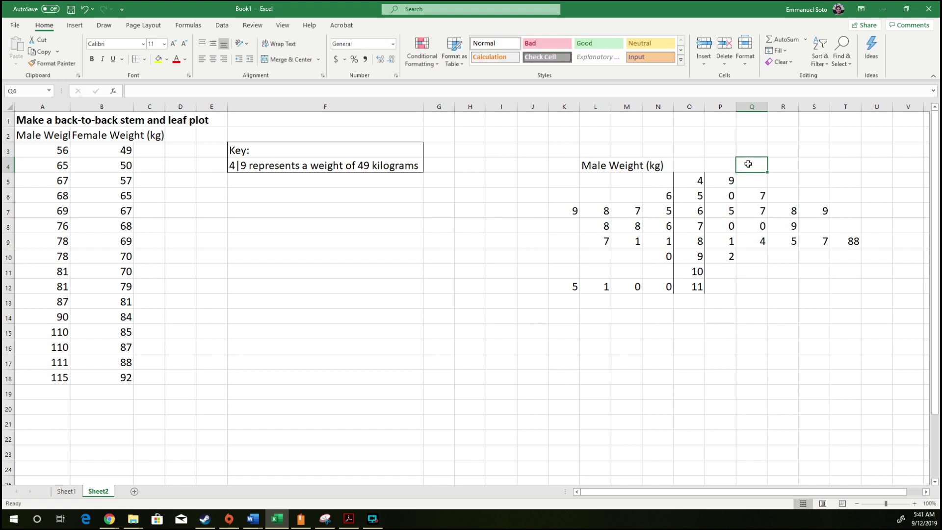
Set the font size of cell Q4 to 18 and enter the heading "Female Weight (kg)" there
type("Fe")
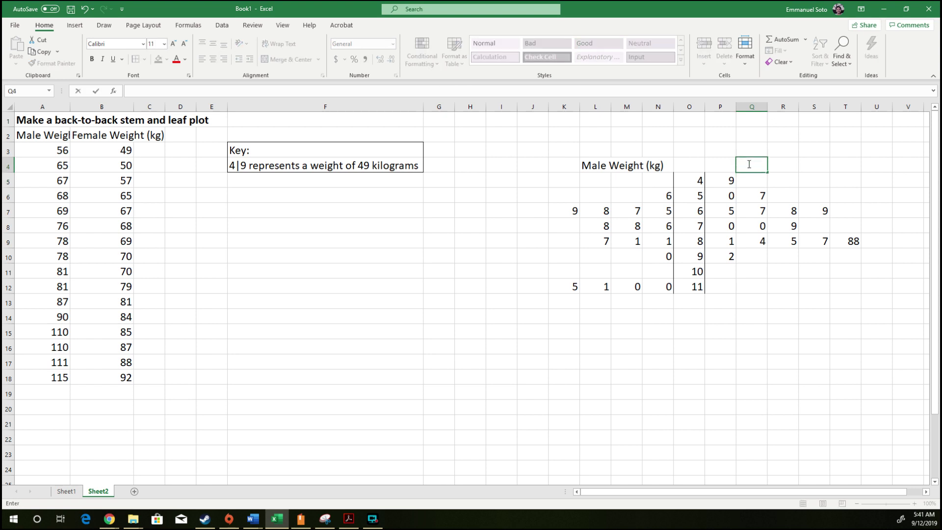
left_click(152, 43)
type("male Wei")
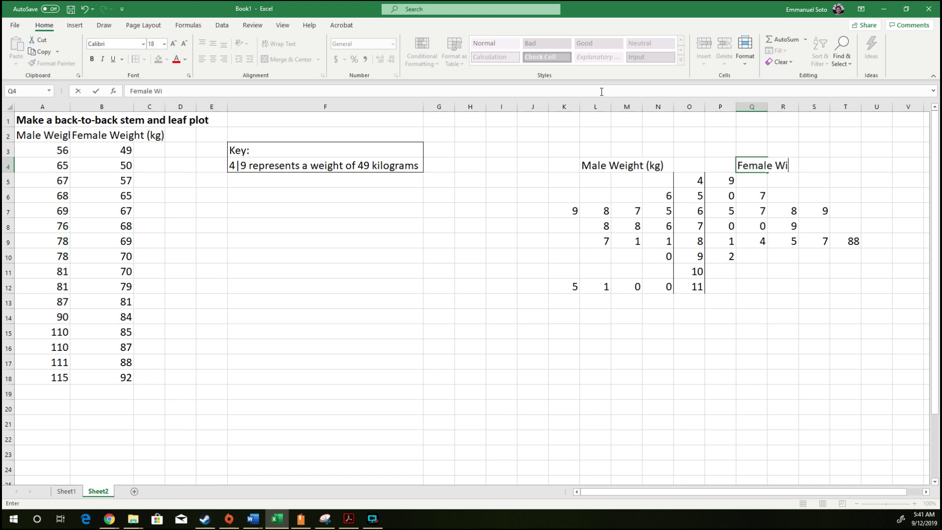
type("ght (kg)")
left_click(751, 300)
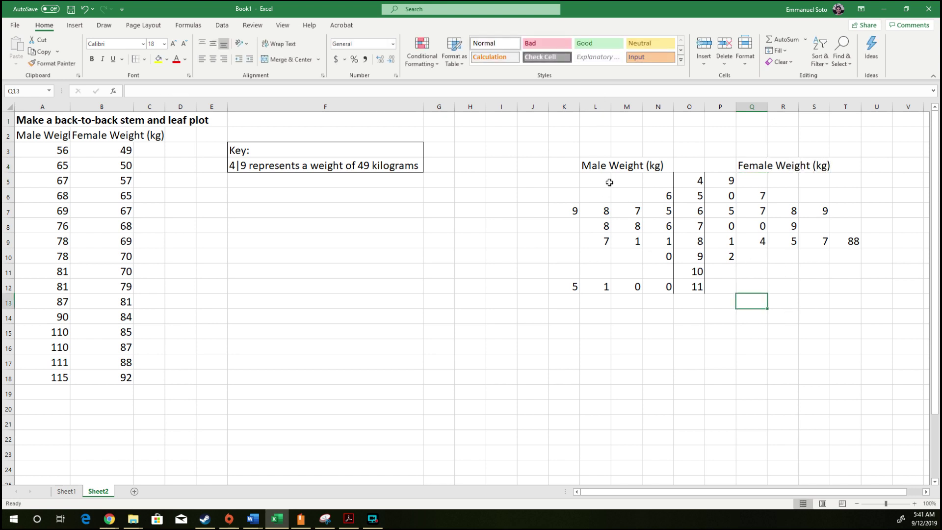
left_click(623, 168)
left_click_drag(623, 168, 665, 296)
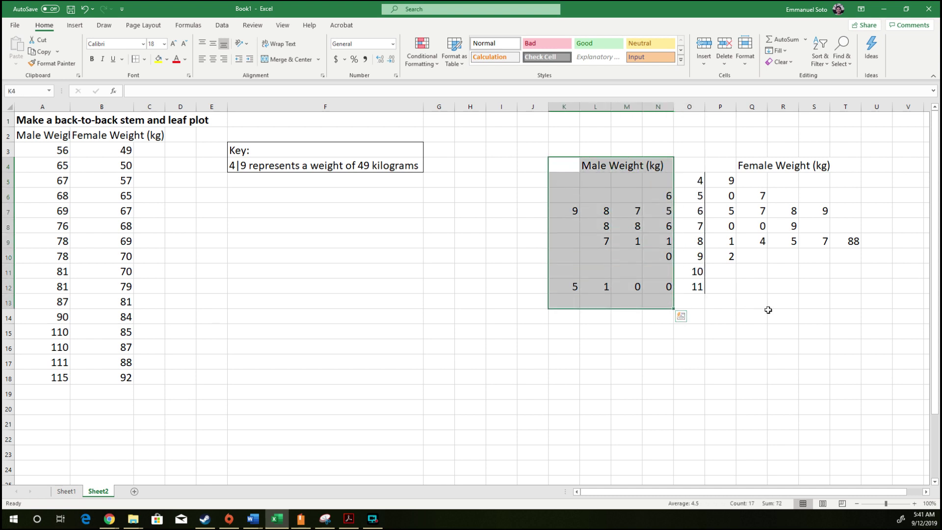
left_click(780, 316)
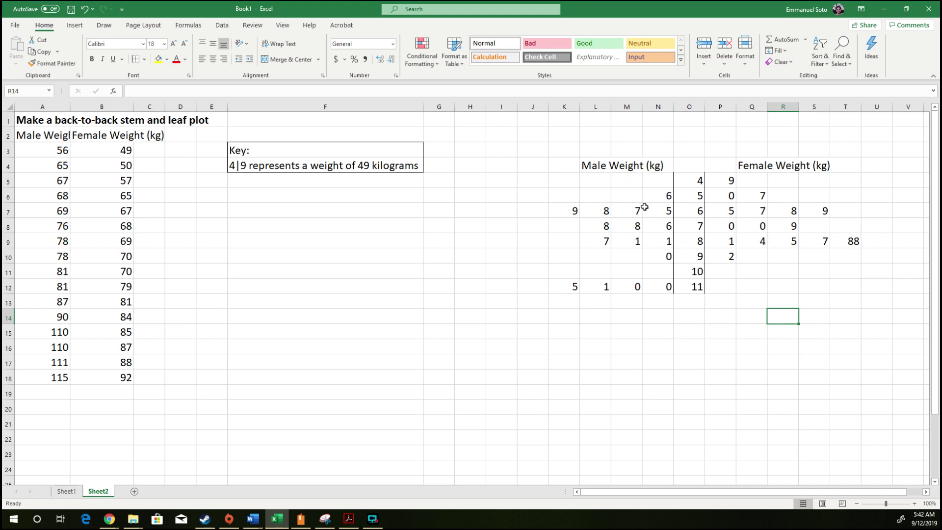
left_click_drag(659, 209, 586, 210)
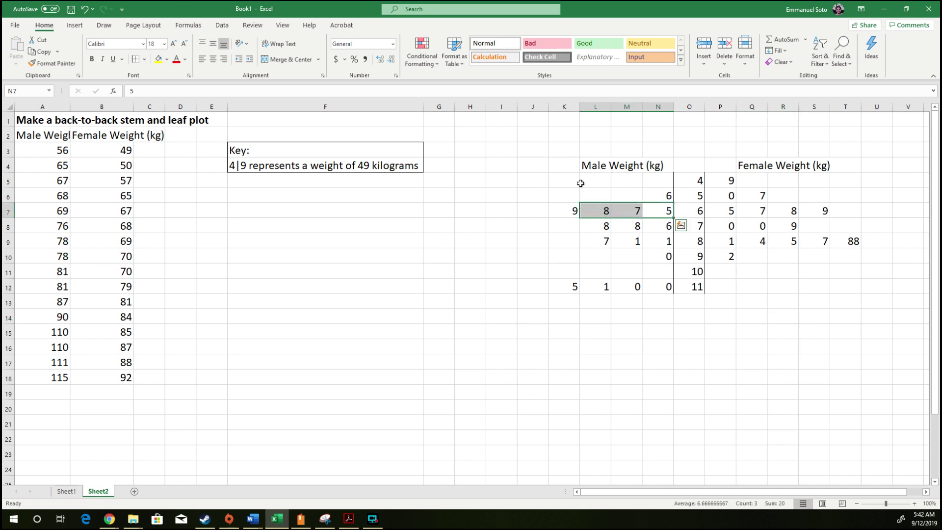
Narrow columns K through S to fit the stems and leaves so the plot becomes compact
left_click(572, 209)
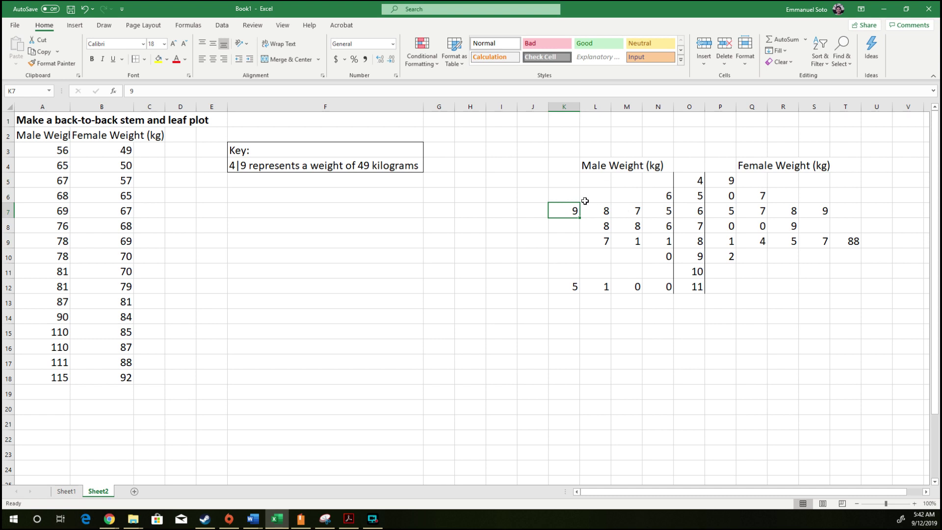
double_click(580, 105)
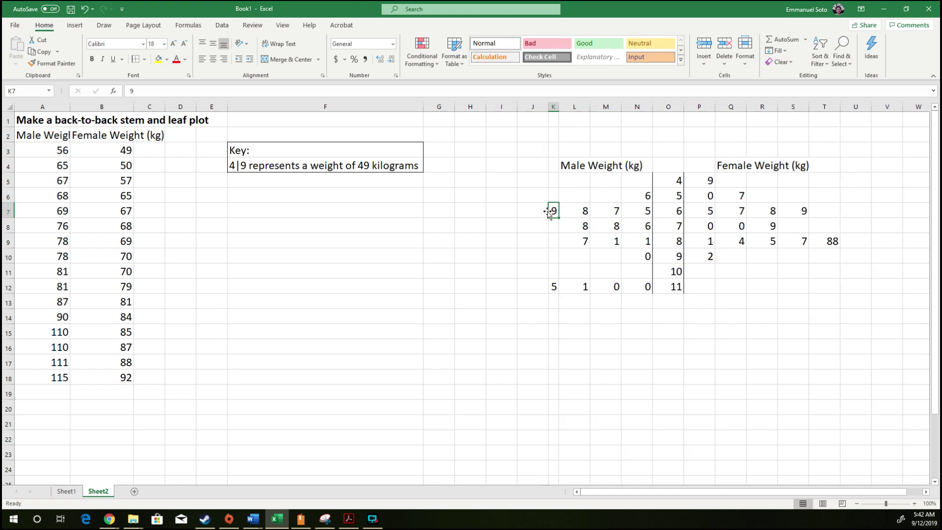
left_click(578, 212)
left_click_drag(589, 108, 649, 108)
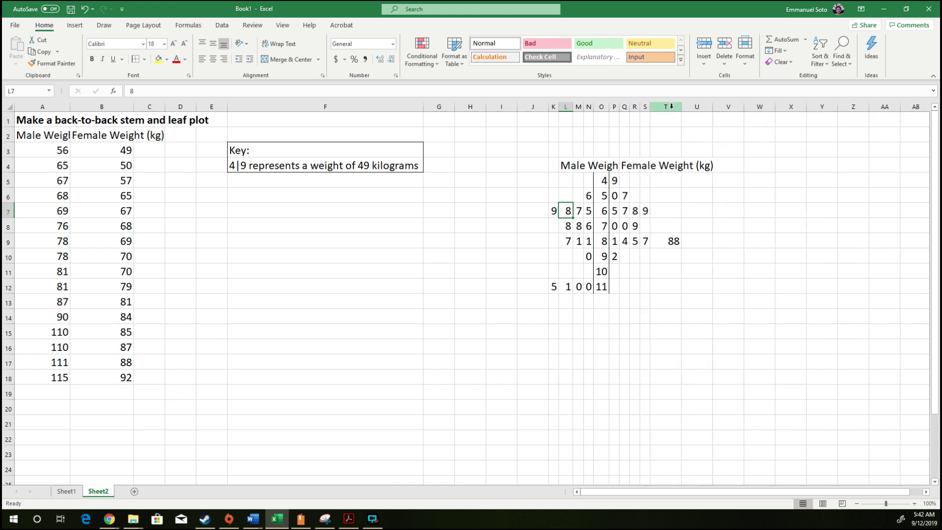
Correct the last female leaf of stem 8 in cell T9 to 8 and narrow column T to fit it
left_click(677, 241)
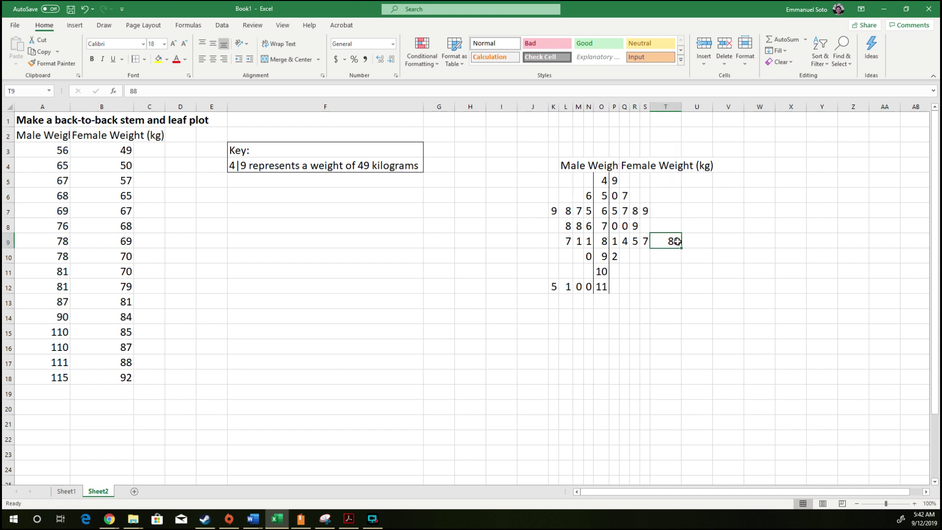
type("8")
left_click(715, 254)
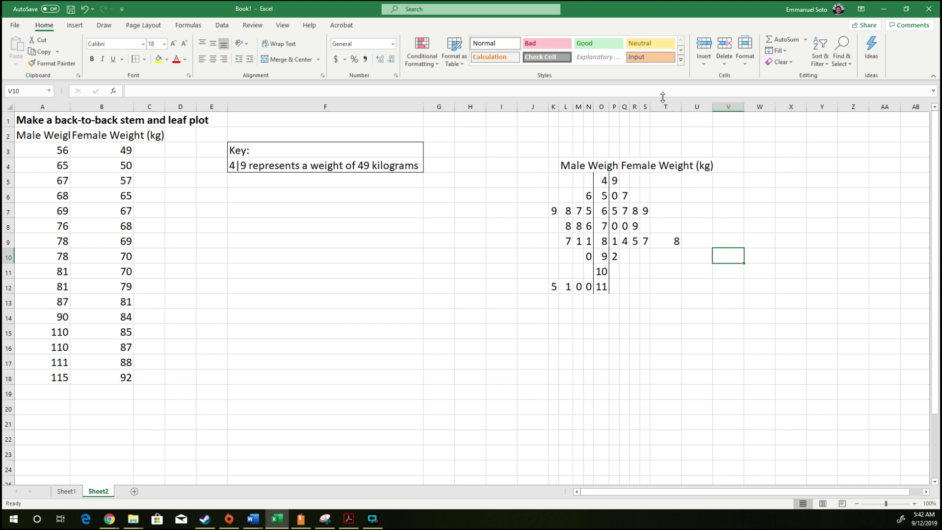
left_click_drag(679, 105, 661, 105)
key("Up")
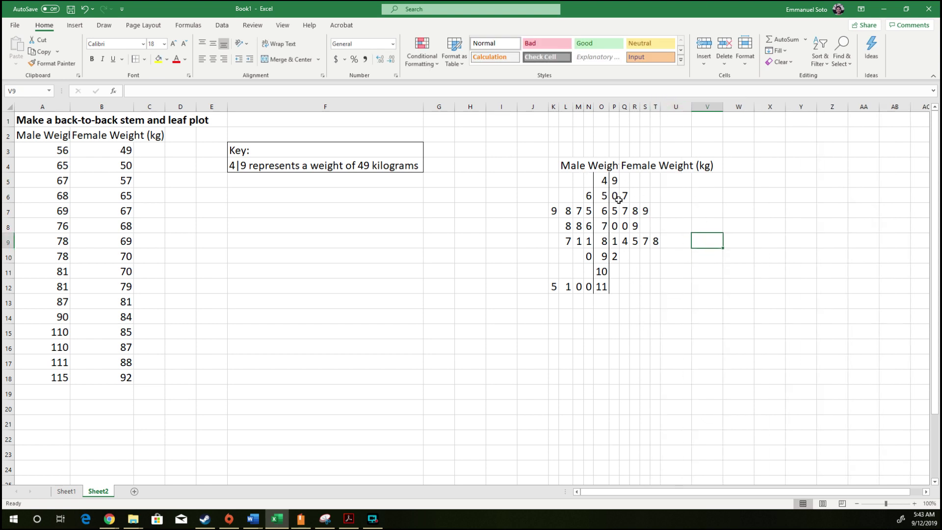
Make the stem values in O5:O12 bold
left_click(602, 180)
left_click_drag(607, 192, 602, 287)
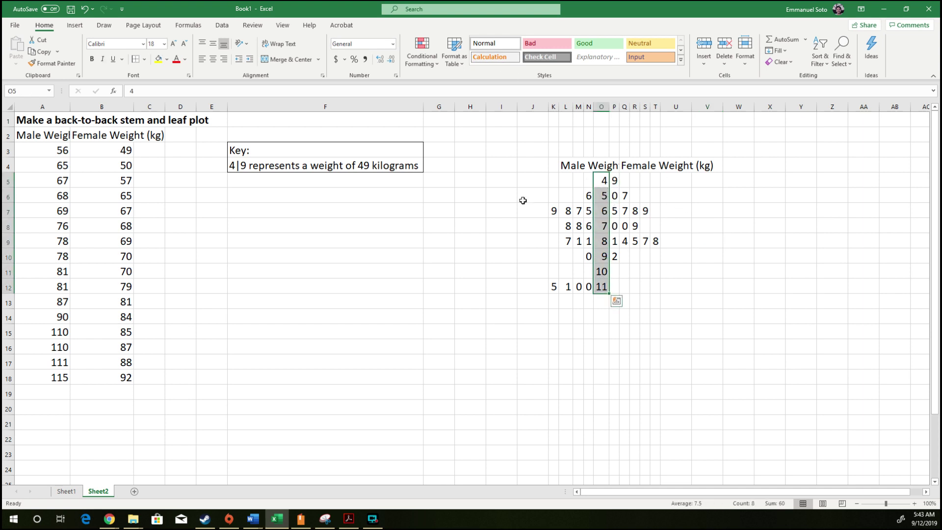
left_click(91, 59)
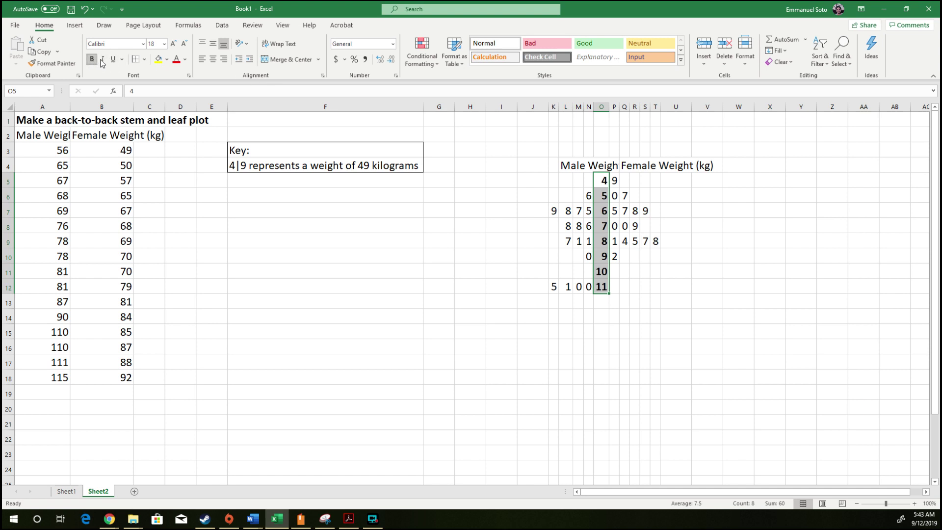
left_click(676, 226)
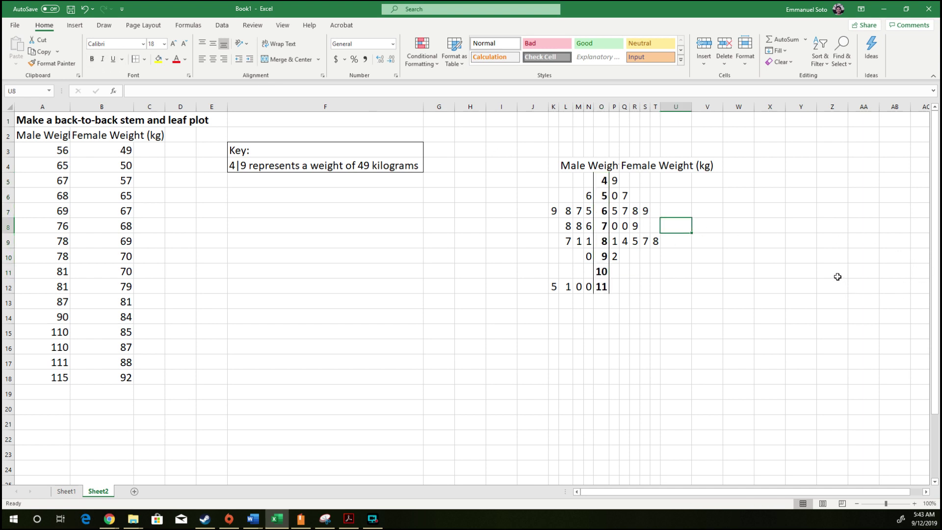
Move the "Male Weight (kg)" heading from cell L4 to J4, clear of the female heading
left_click(591, 163)
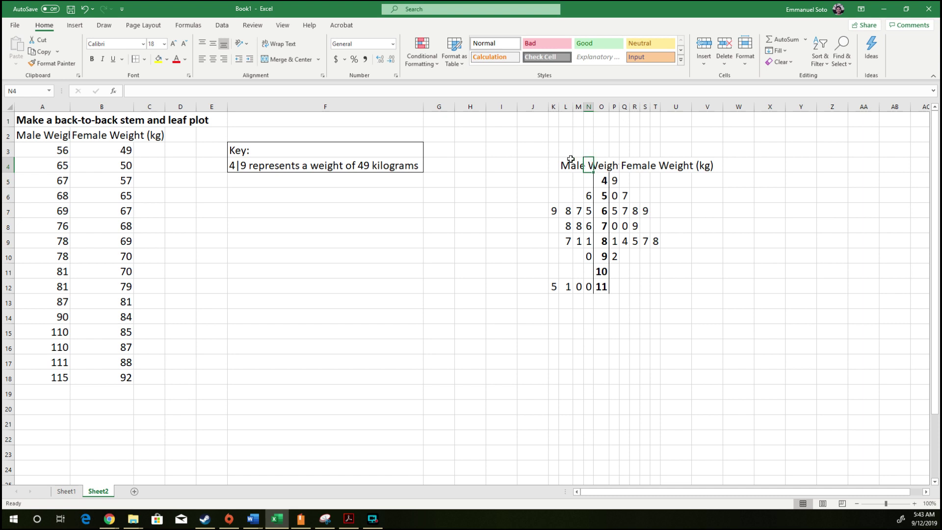
left_click(567, 164)
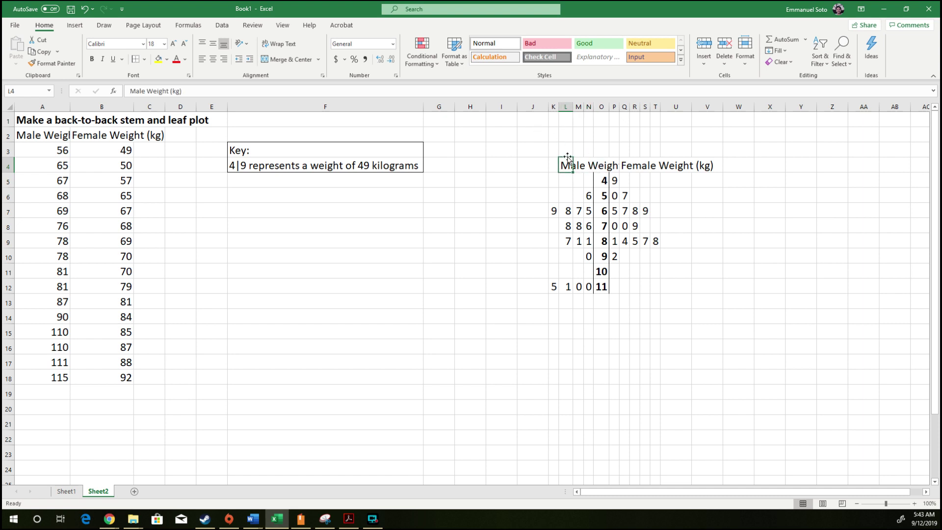
left_click_drag(568, 158, 551, 166)
left_click(675, 166)
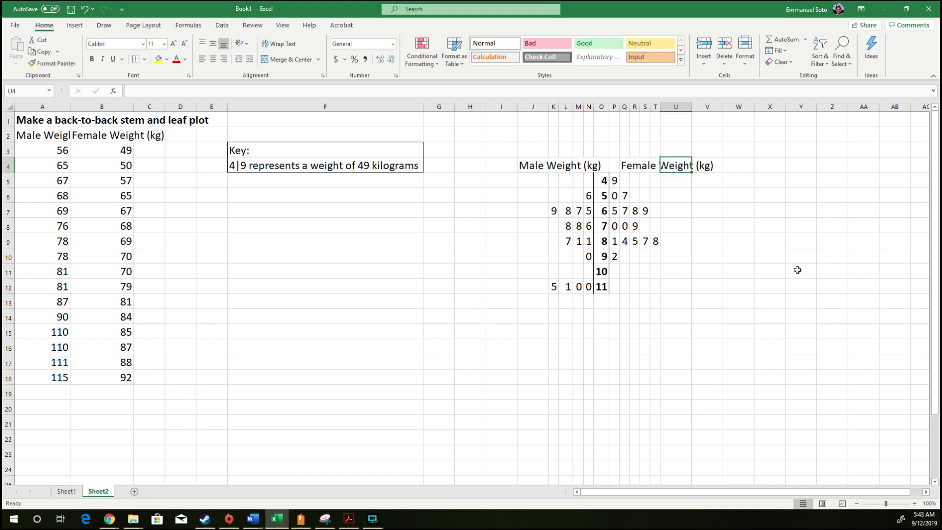